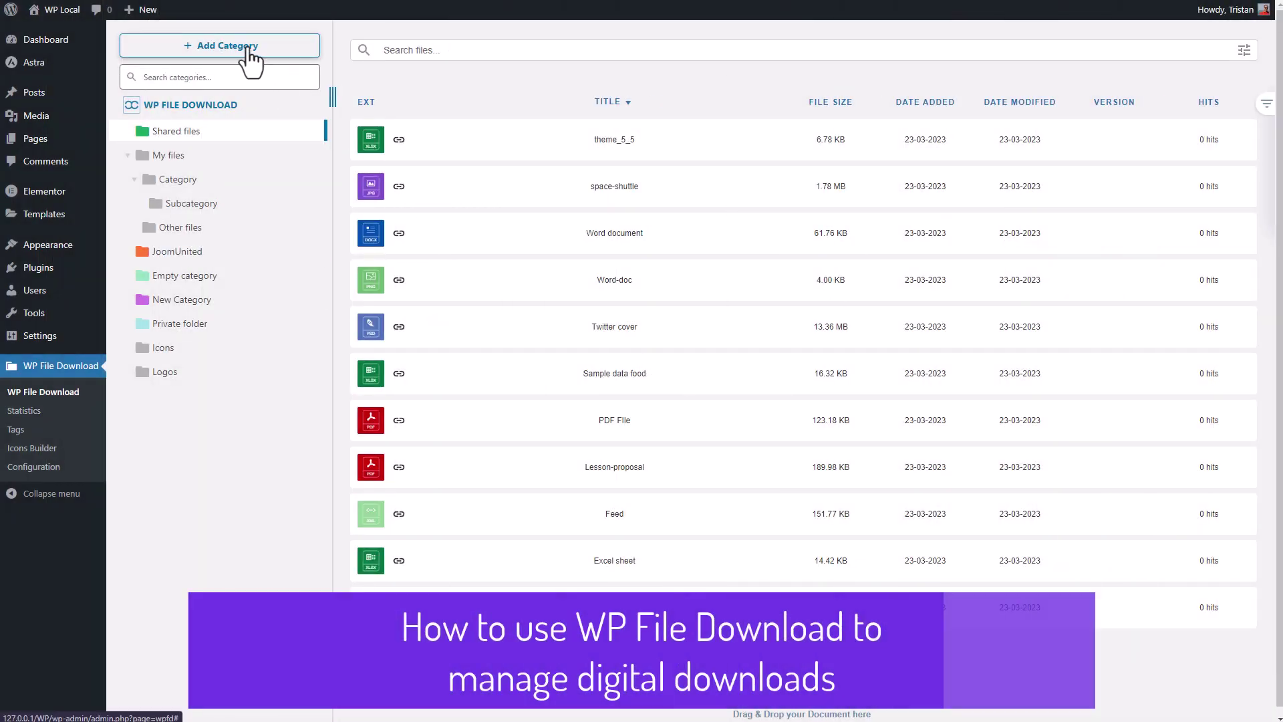
Add a new category named 'Files'
left_click(252, 54)
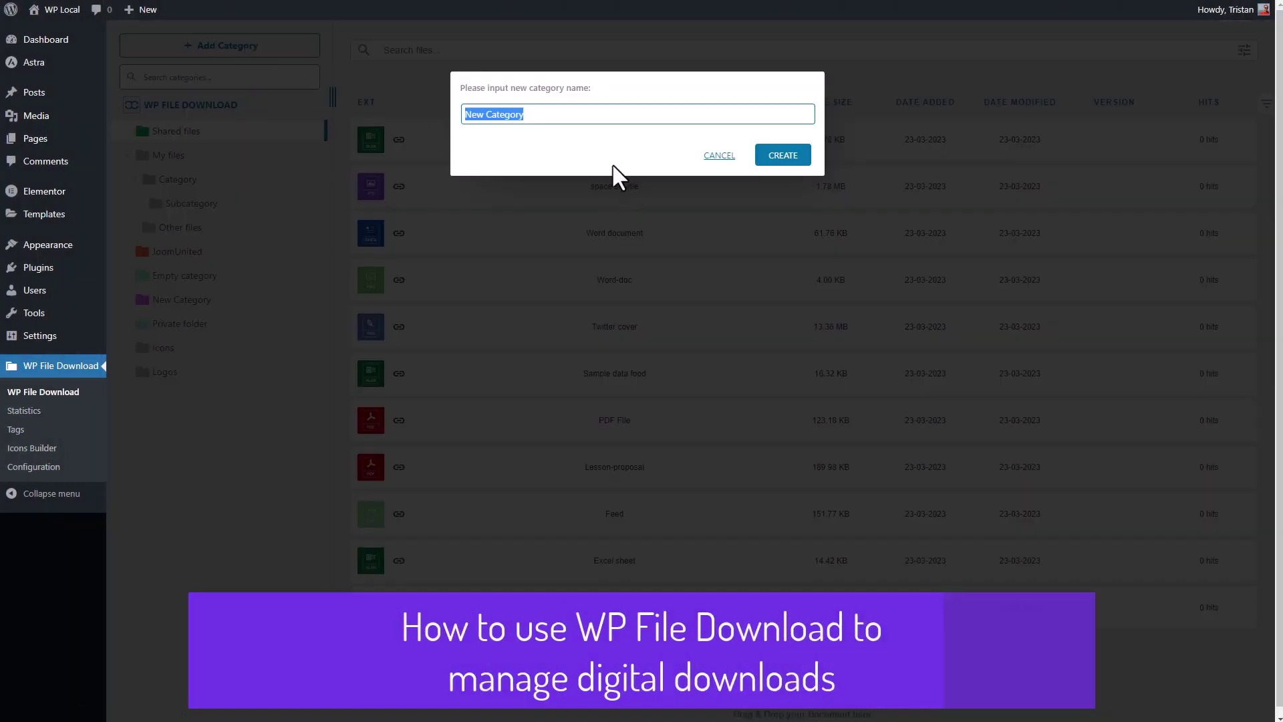
type("Files")
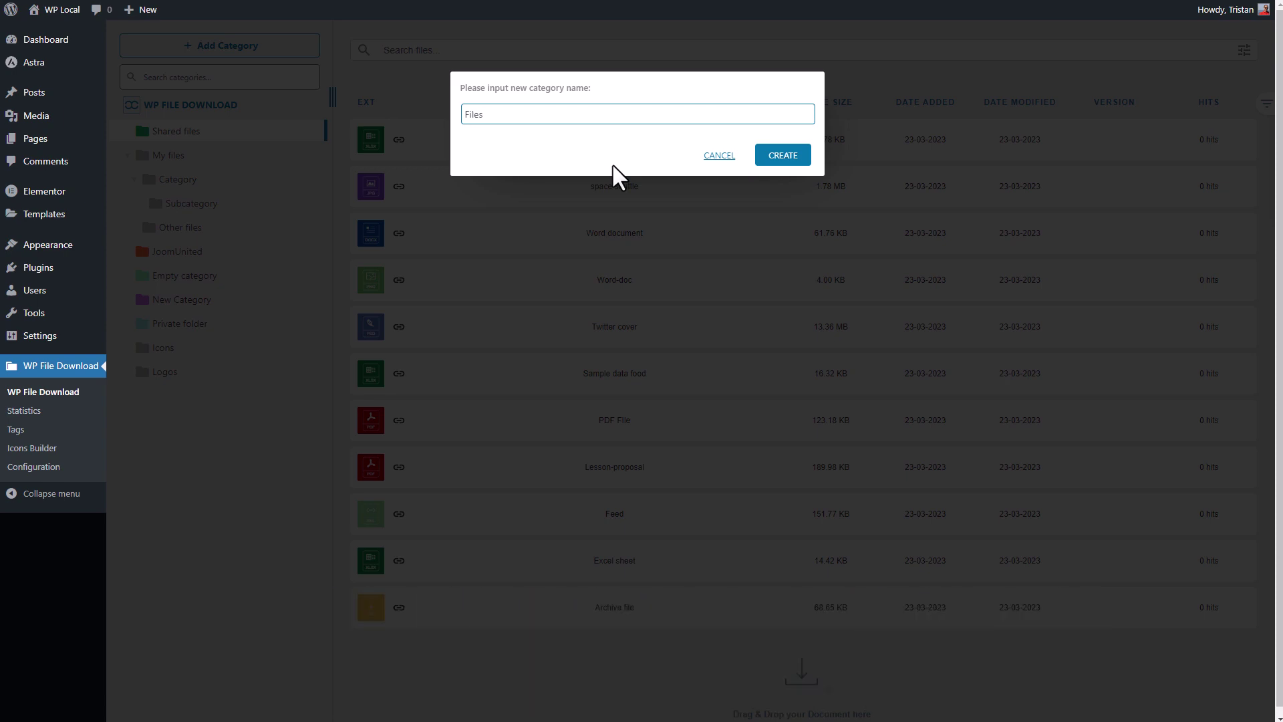
key("Return")
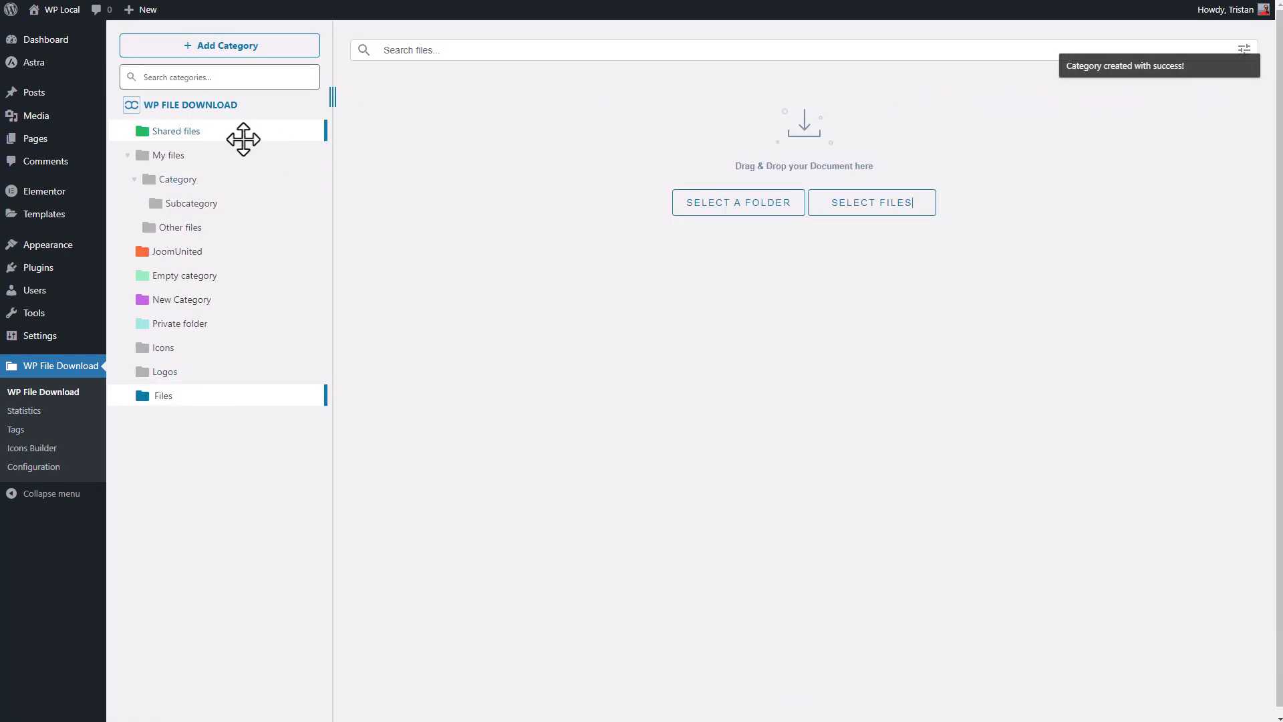
Move theme_5_5 and space-shuttle from Shared files into My files
left_click(244, 139)
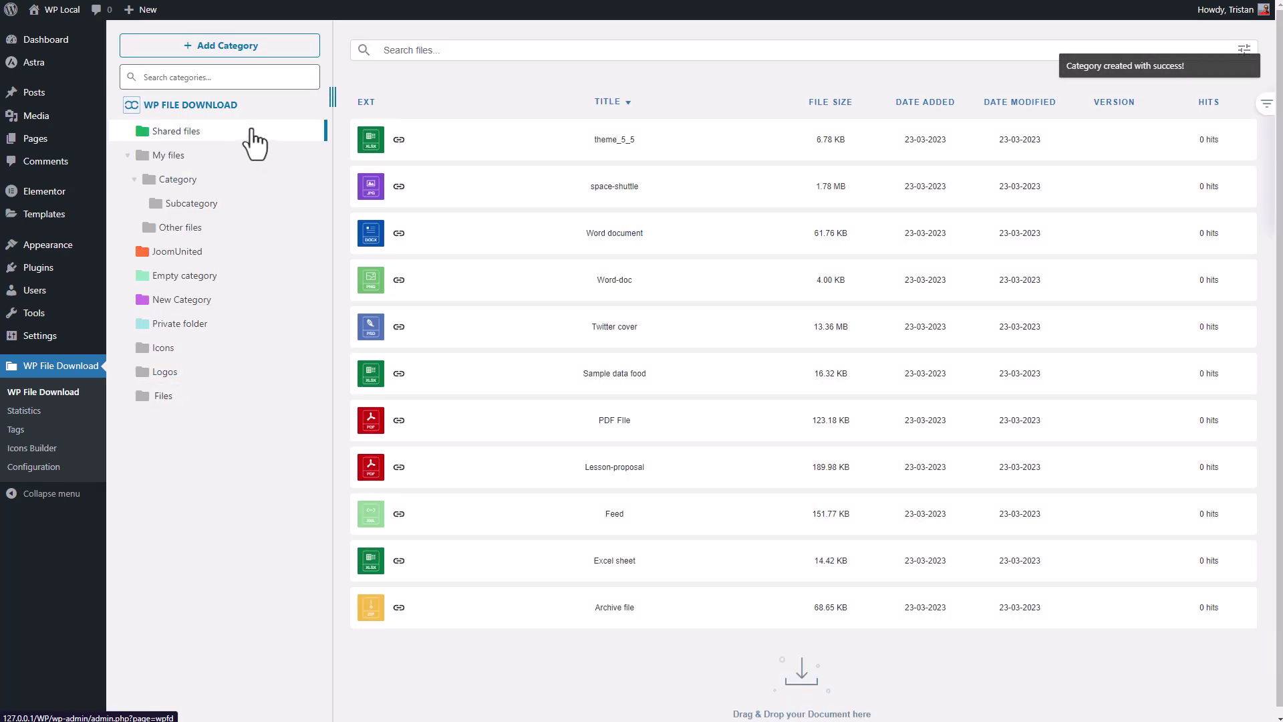
left_click(477, 141)
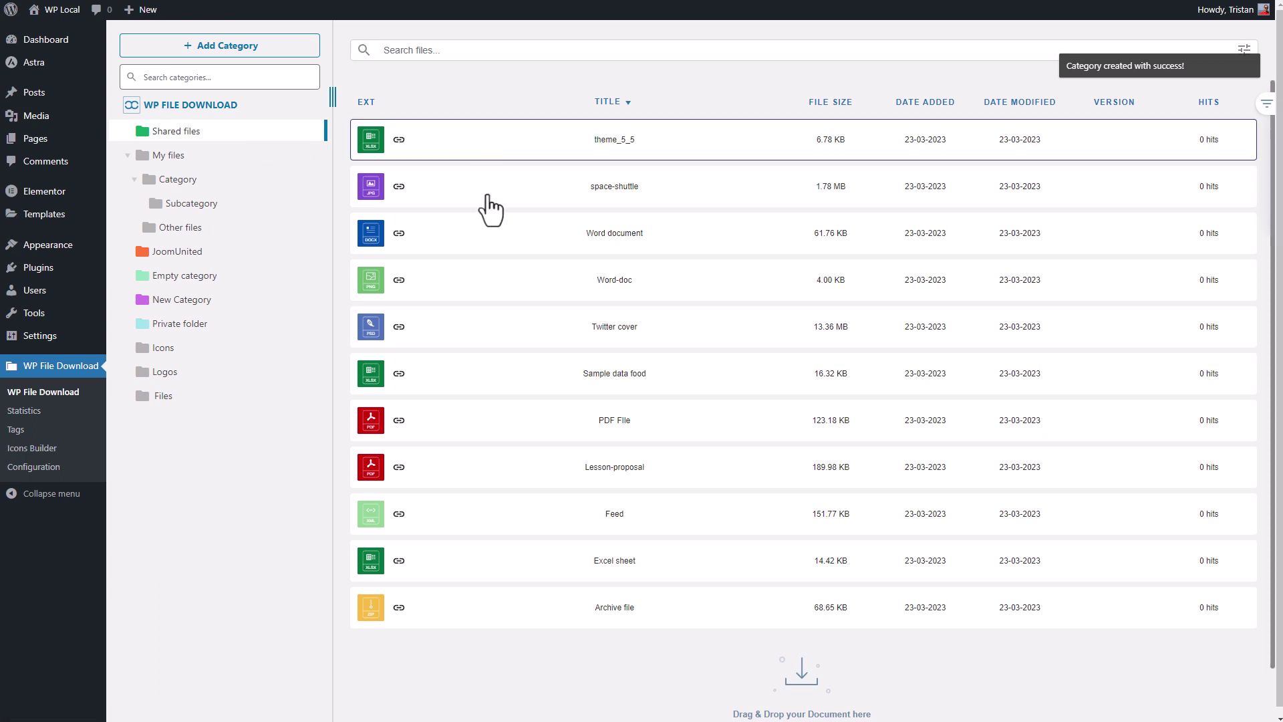
left_click(491, 204, "ctrl")
left_click_drag(458, 158, 224, 159)
Switch the Shared files category theme to Preview in its settings
right_click(238, 139)
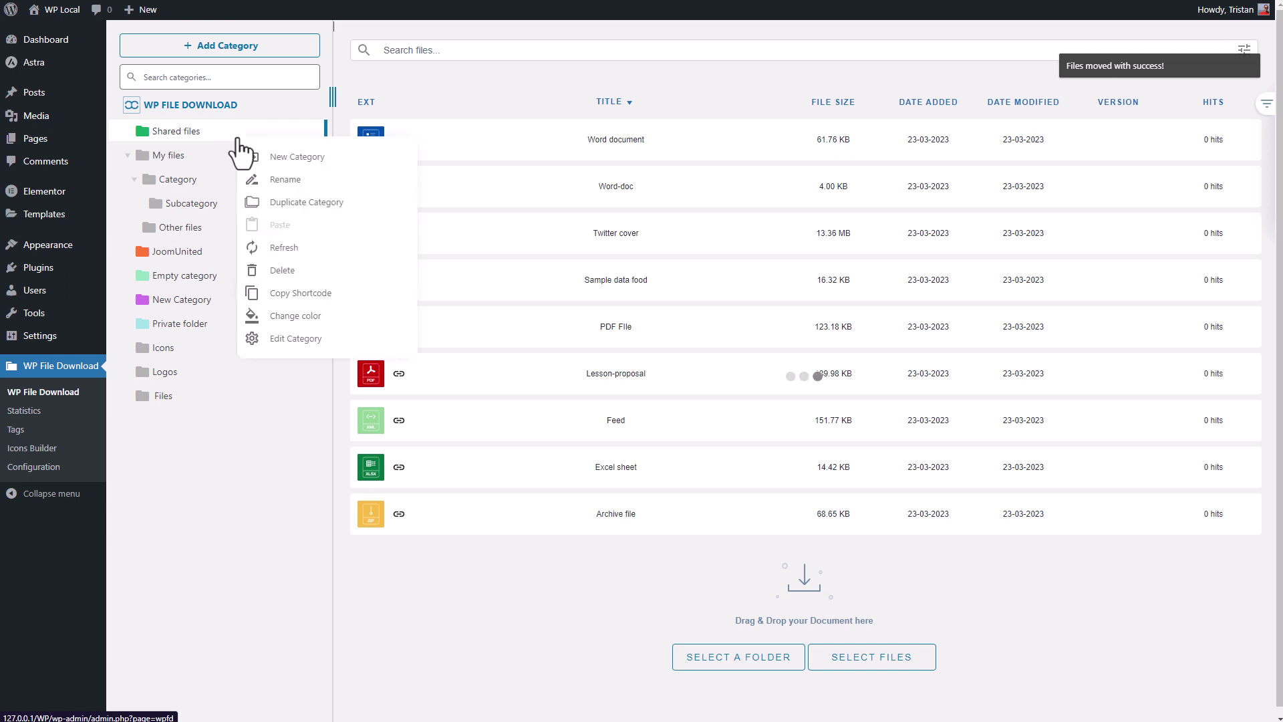
left_click(327, 338)
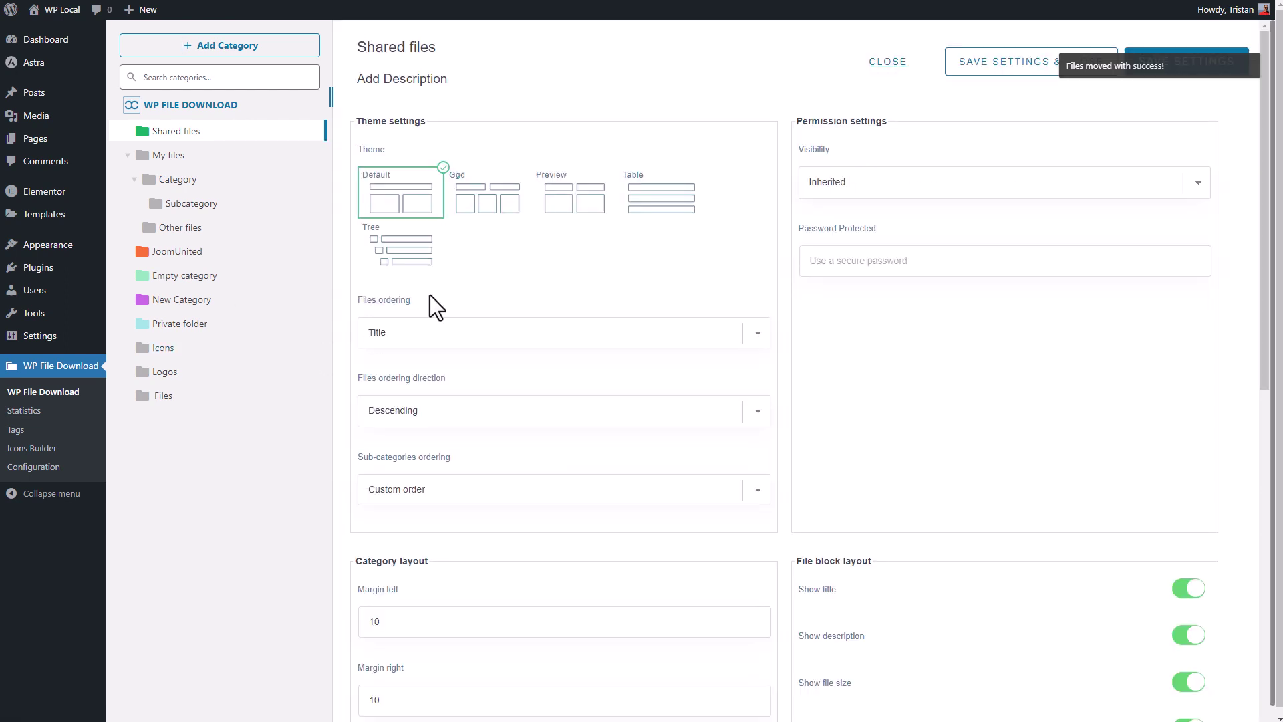
left_click(586, 206)
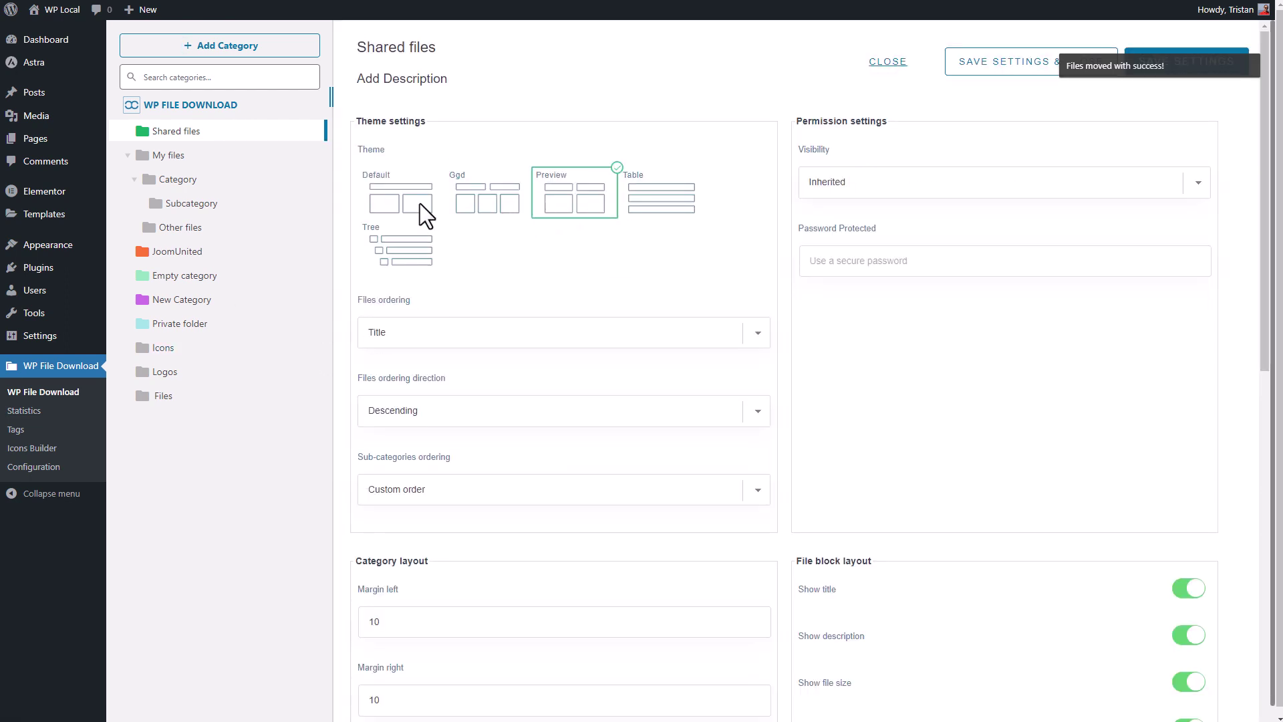
Open the Word document's file settings in the Shared files list
left_click(248, 134)
left_click(452, 146)
scroll(588, 253, "down", 2)
scroll(593, 264, "up", 2)
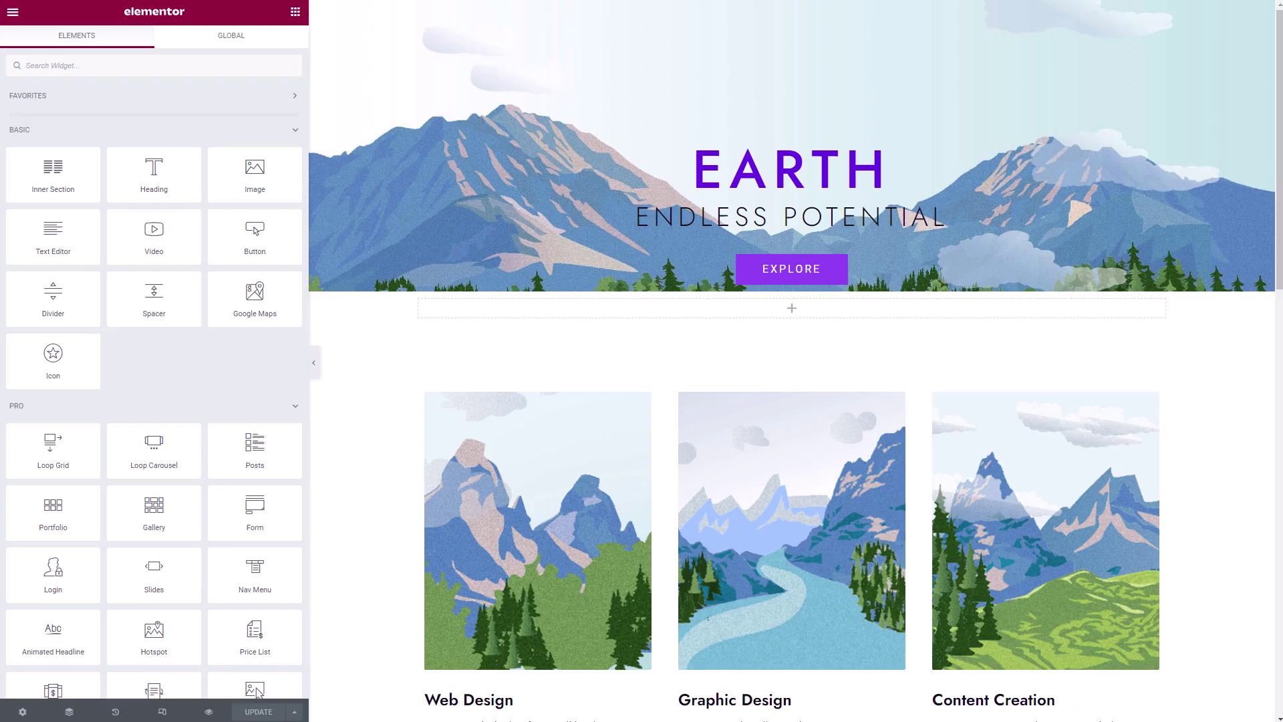
Place a WP File Download Category widget below the EARTH hero, found by searching 'file'
left_click(148, 65)
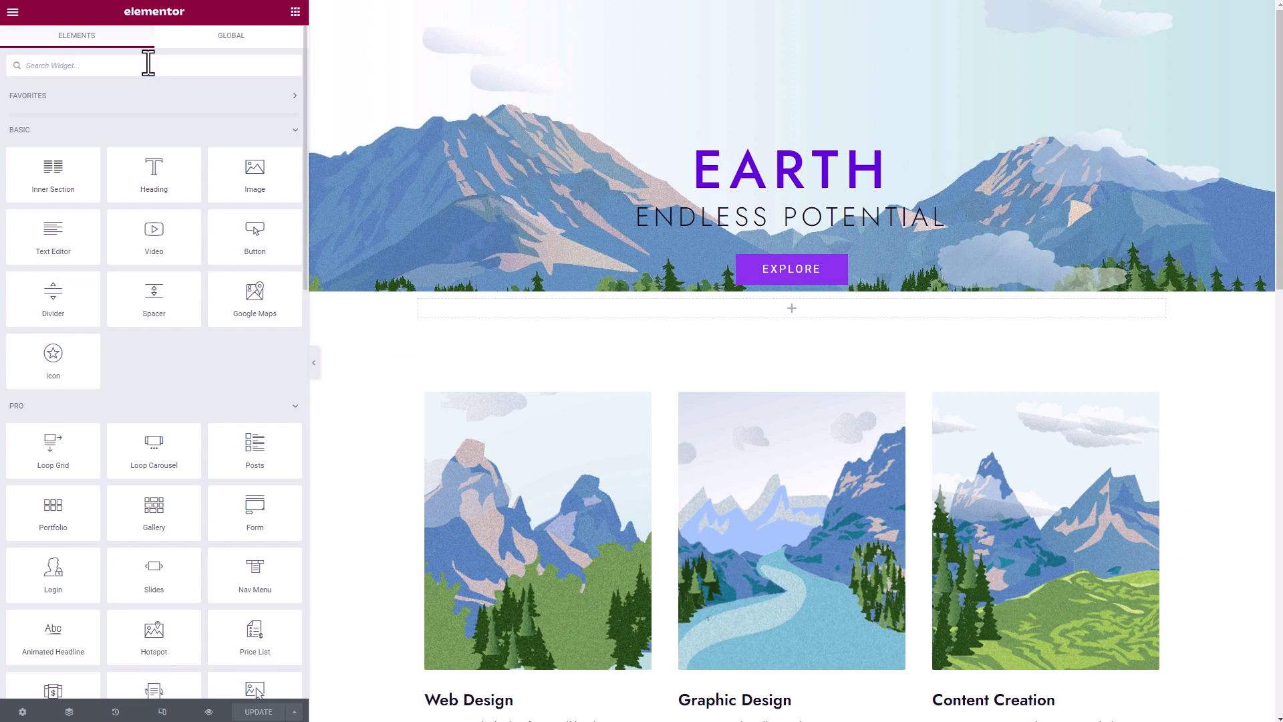
type("file")
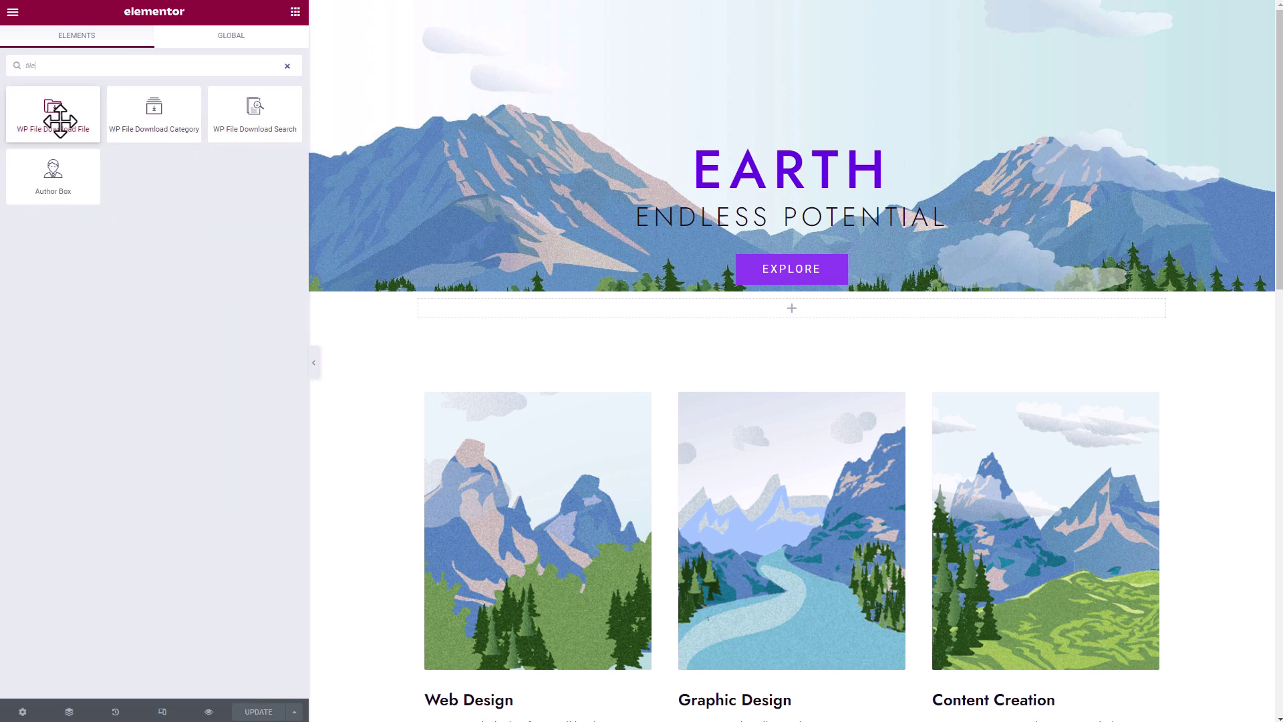
left_click_drag(143, 120, 571, 320)
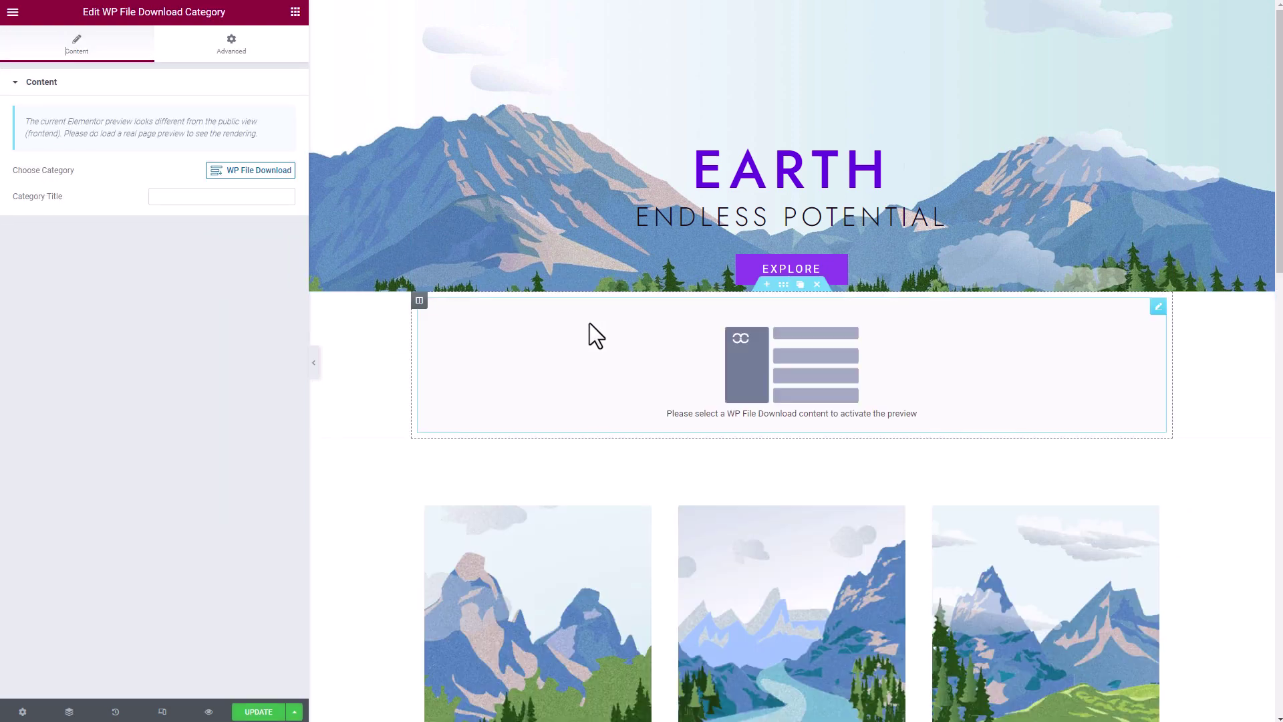
Set the widget to display the Shared files category and update the page
left_click(252, 173)
left_click(155, 138)
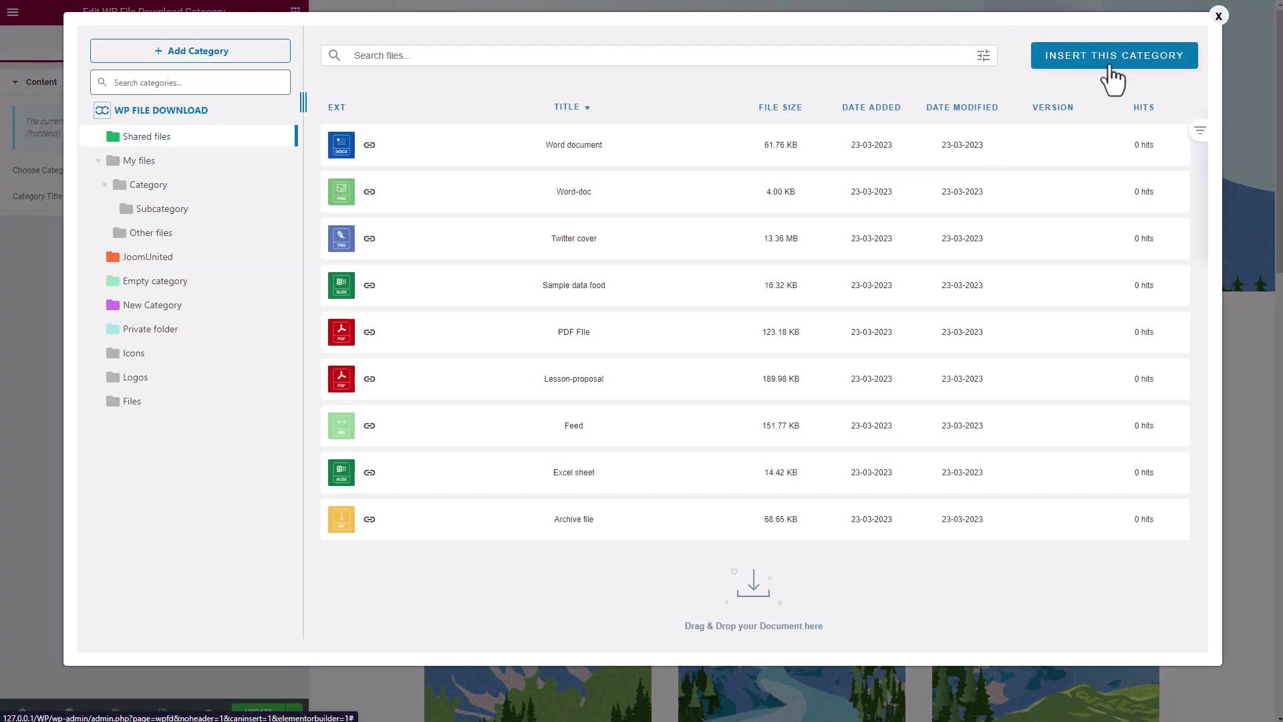
left_click(1107, 63)
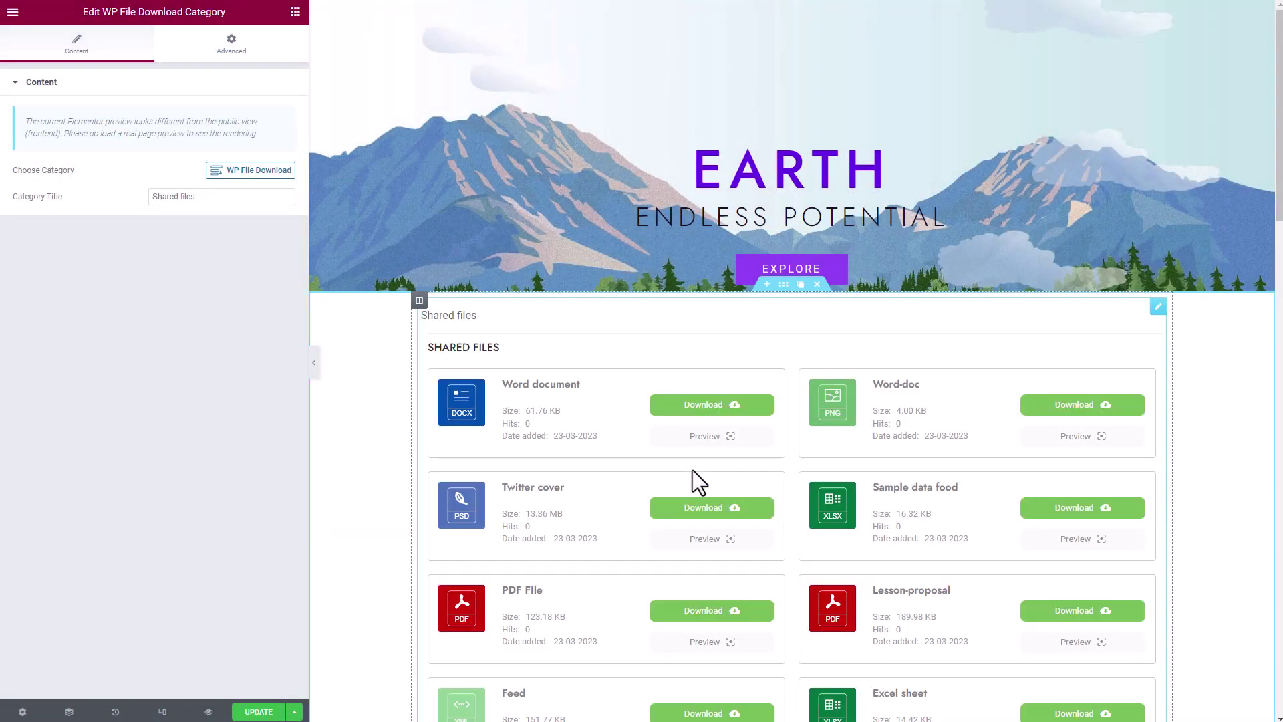
scroll(494, 367, "down", 3)
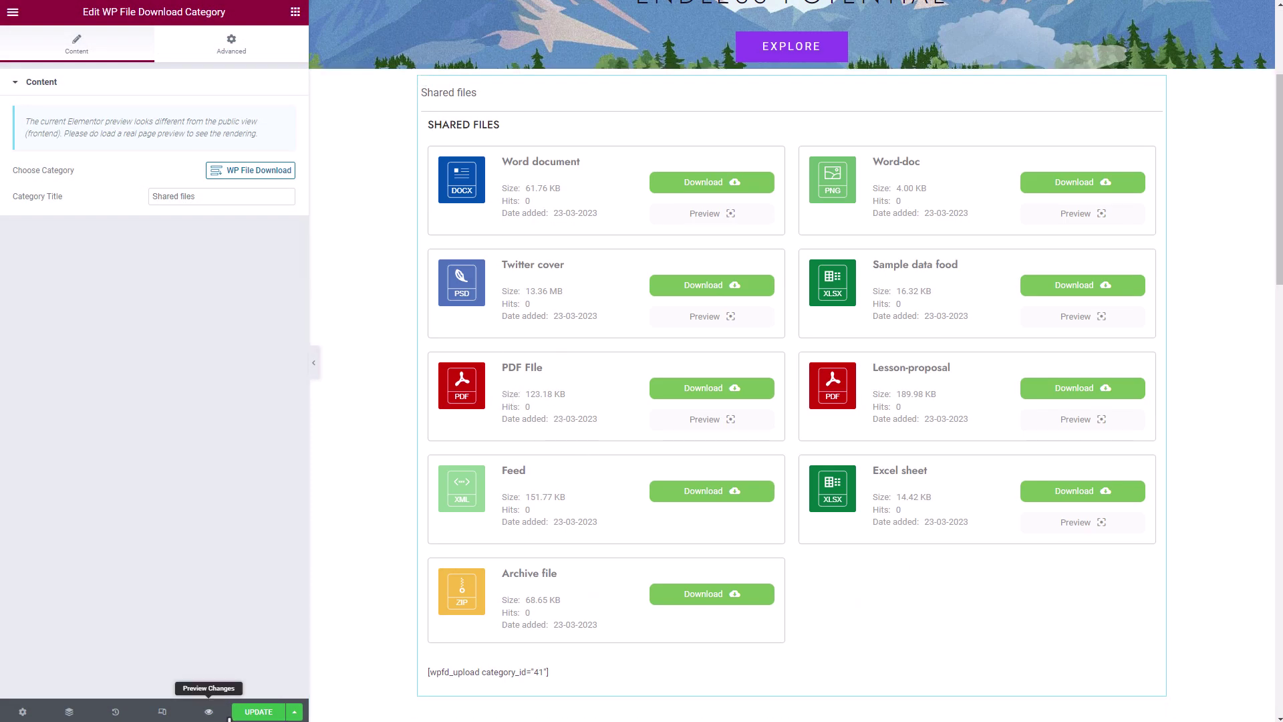
left_click(259, 713)
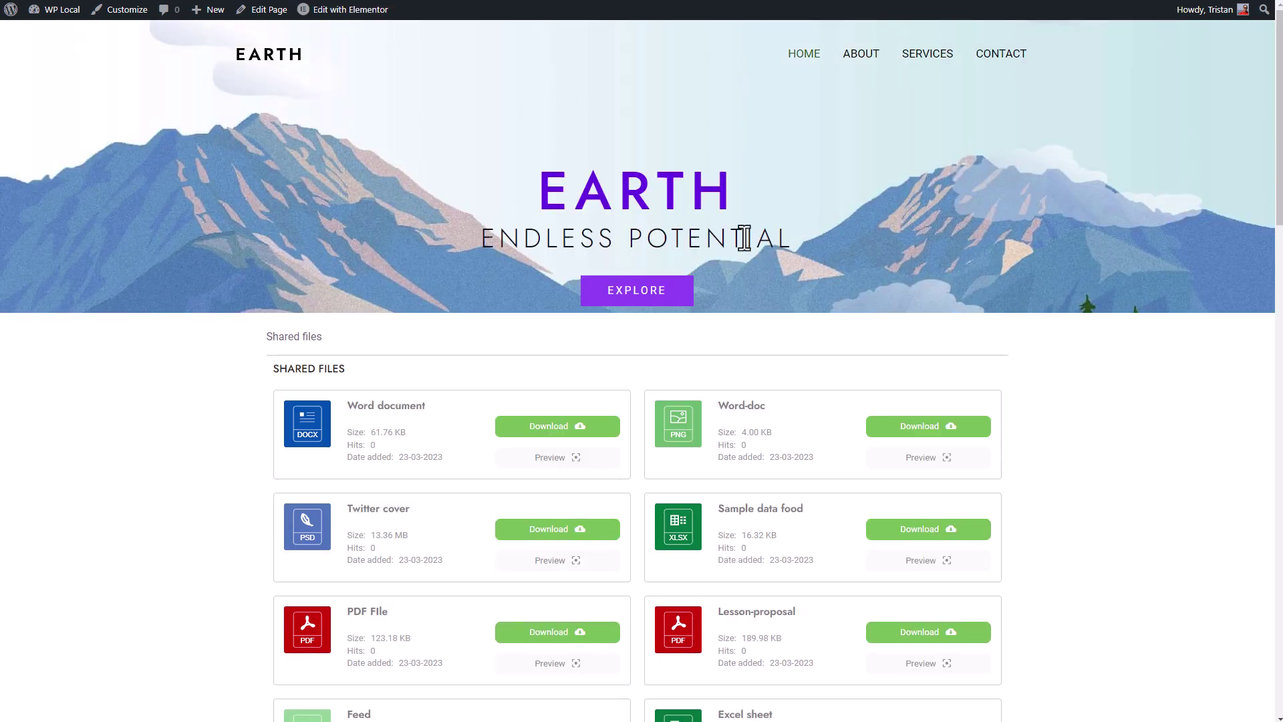
Download Sample data food from the live Shared files list
scroll(539, 479, "down", 3)
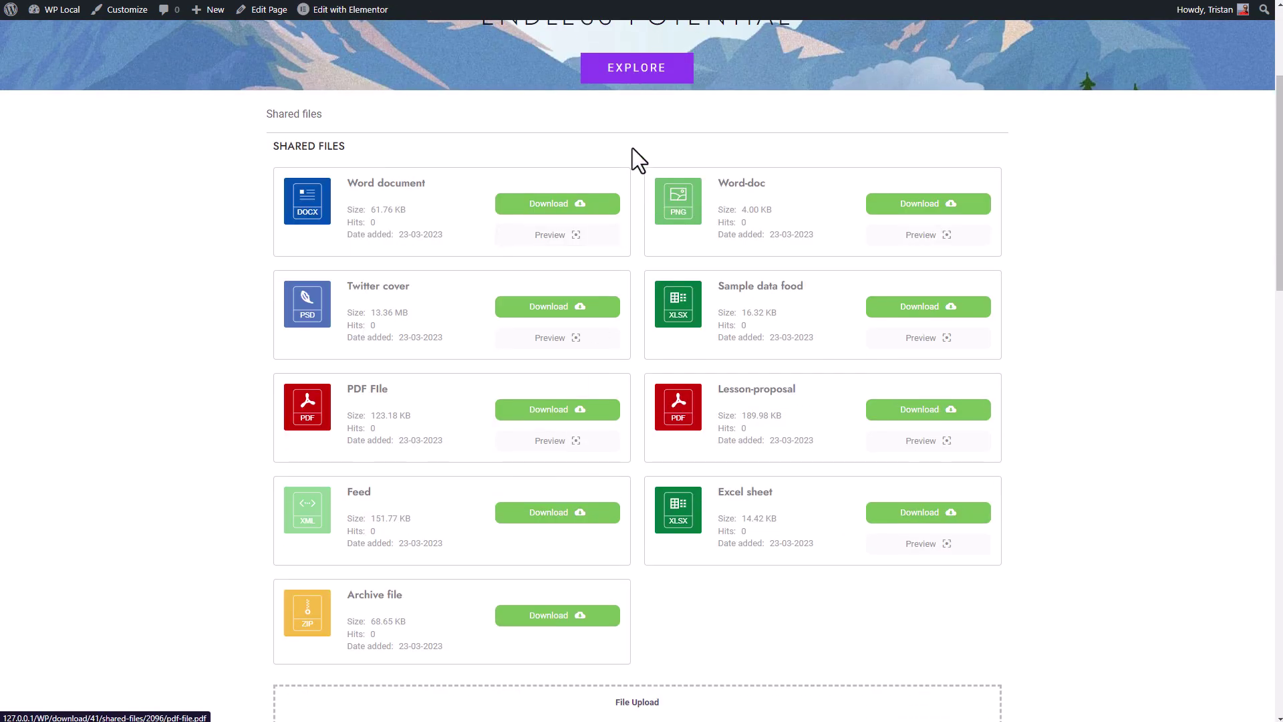
left_click(723, 292)
scroll(722, 295, "down", 3)
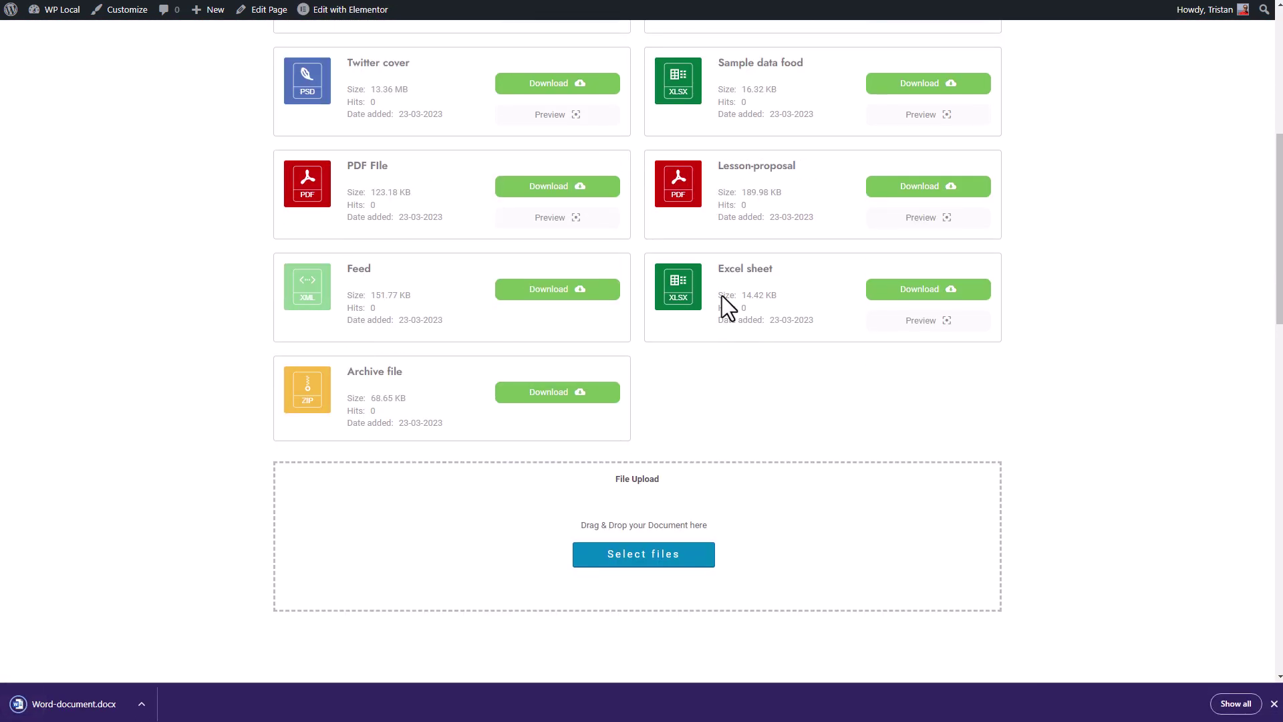
Preview the Lesson-proposal PDF in the lightbox, then close it
left_click(922, 219)
scroll(710, 335, "down", 3)
scroll(710, 335, "up", 3)
left_click(999, 350)
scroll(801, 448, "up", 6)
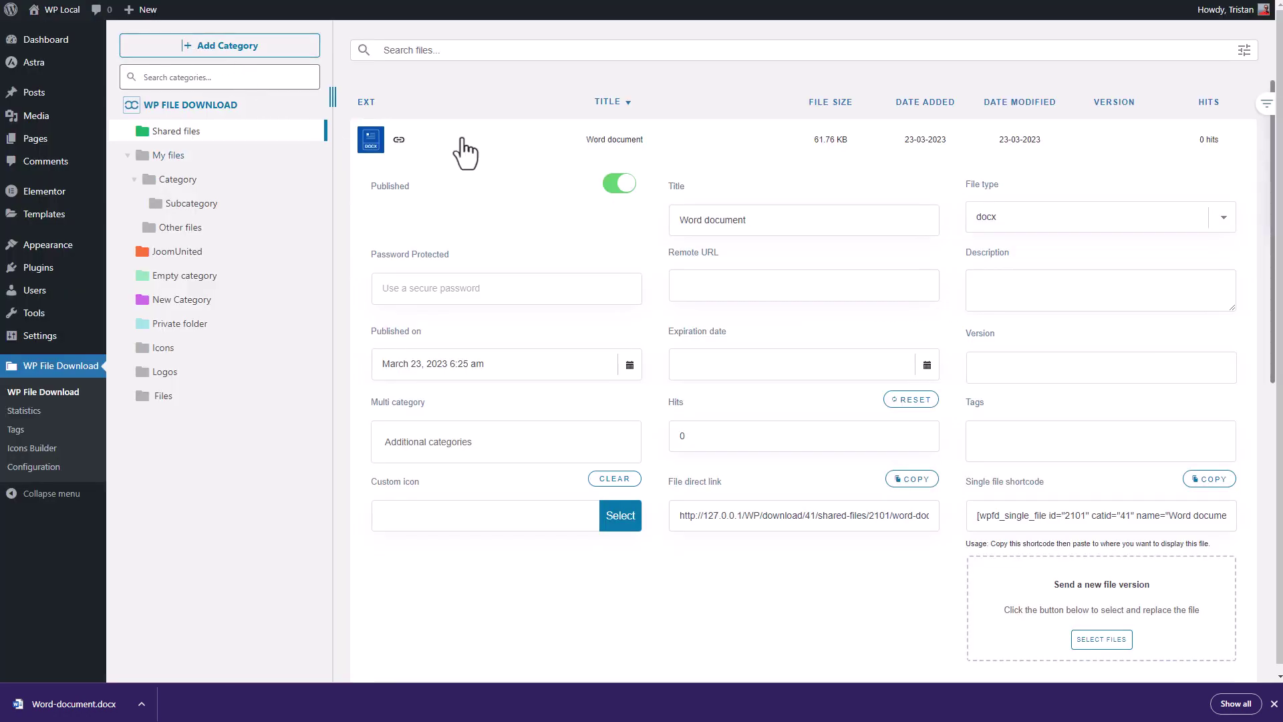
Collapse the Word document settings, browse Category, JoomUnited and My files, then reopen Shared files
left_click(470, 151)
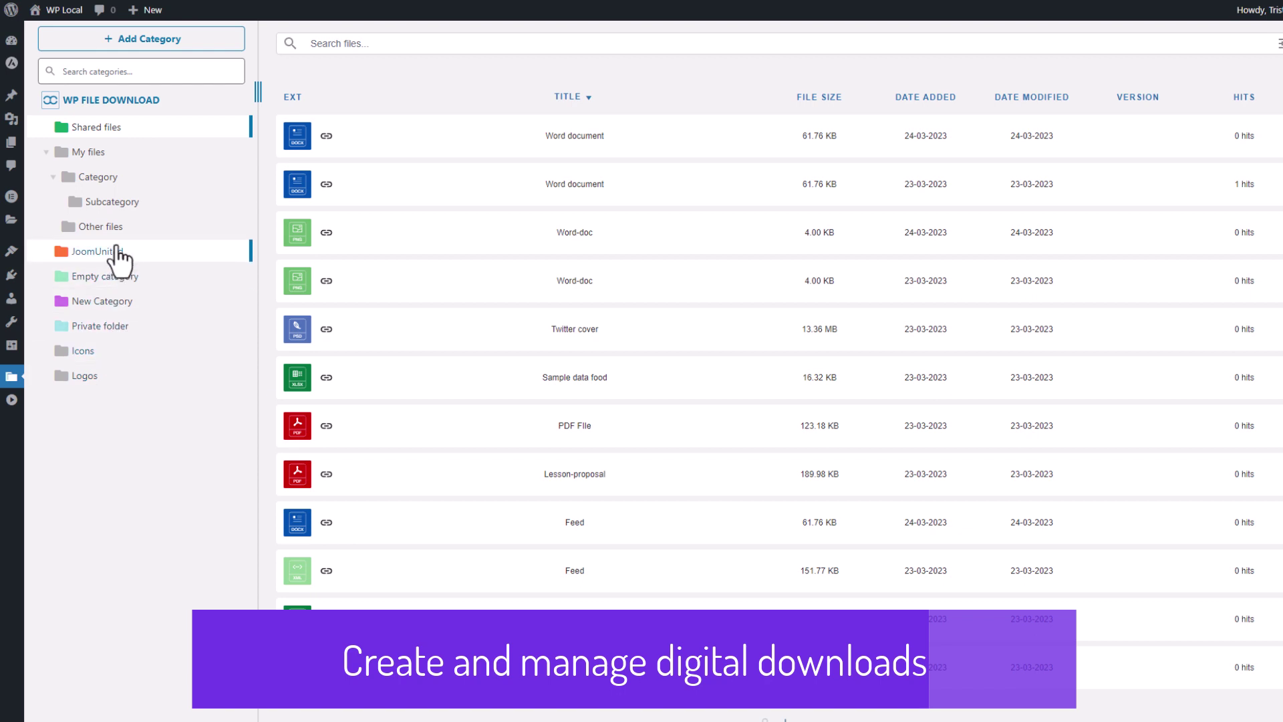
left_click(115, 175)
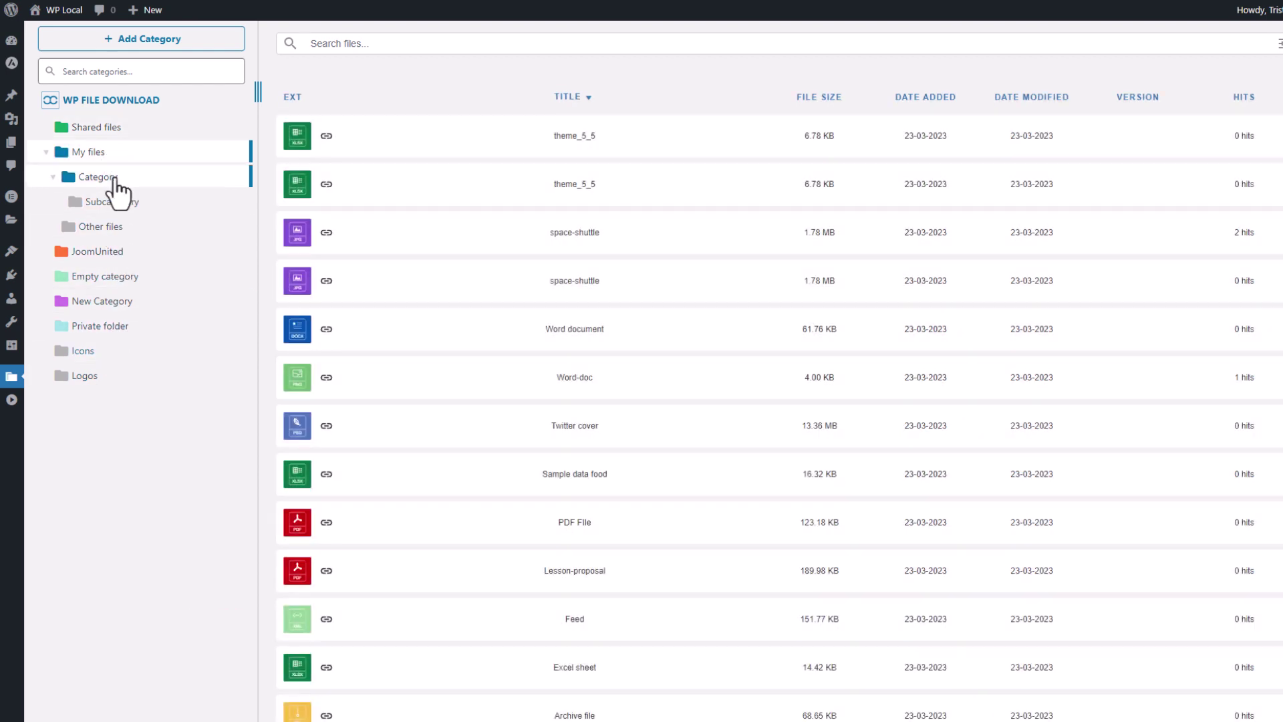
left_click(99, 252)
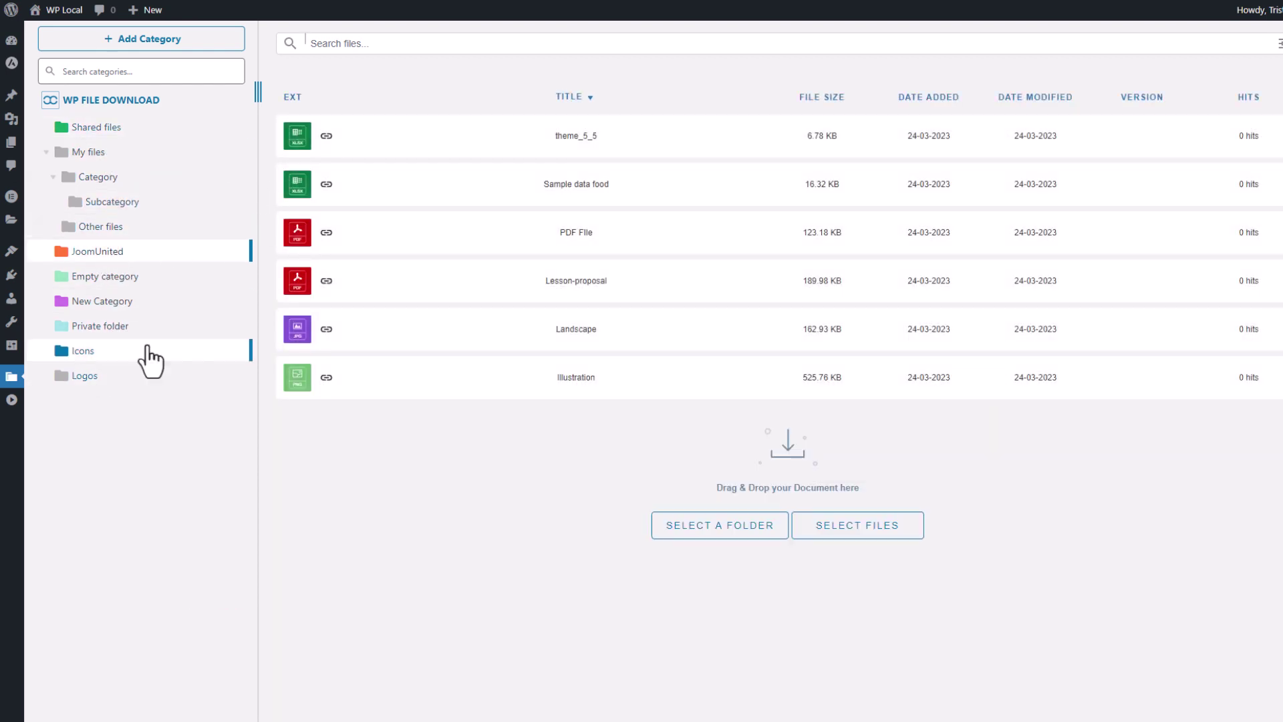
left_click(45, 153)
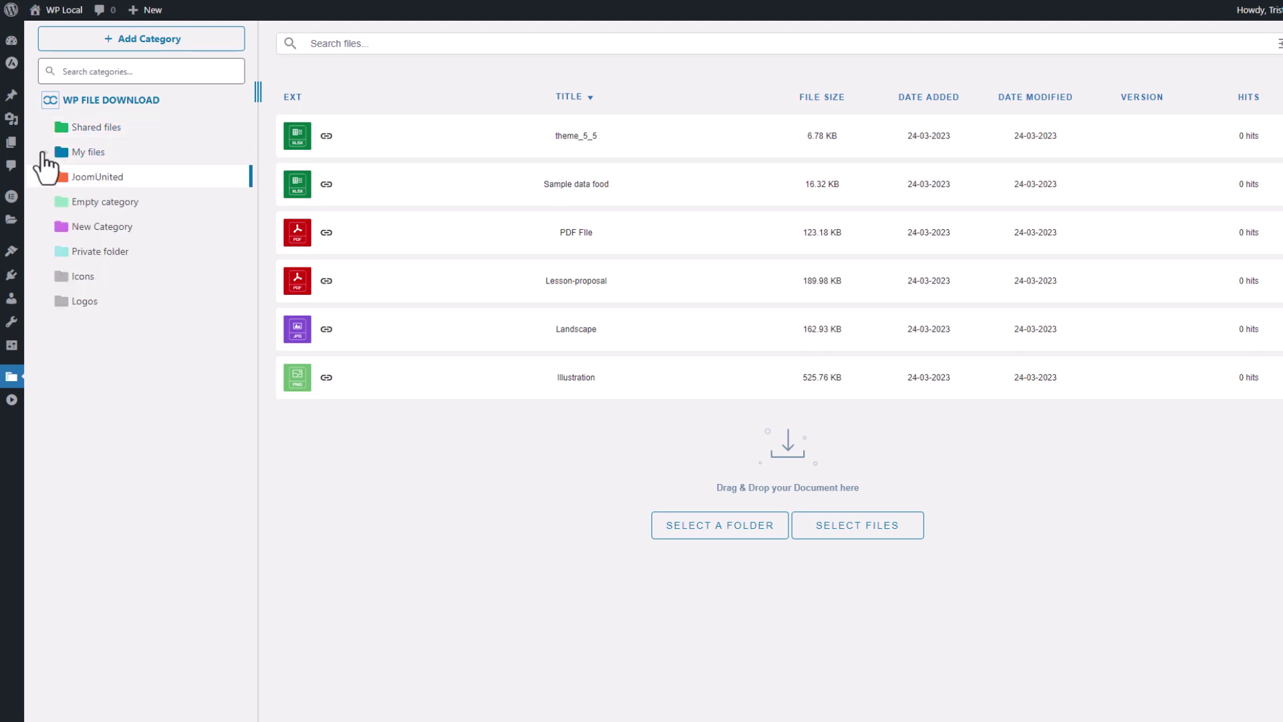
left_click(45, 153)
left_click(106, 128)
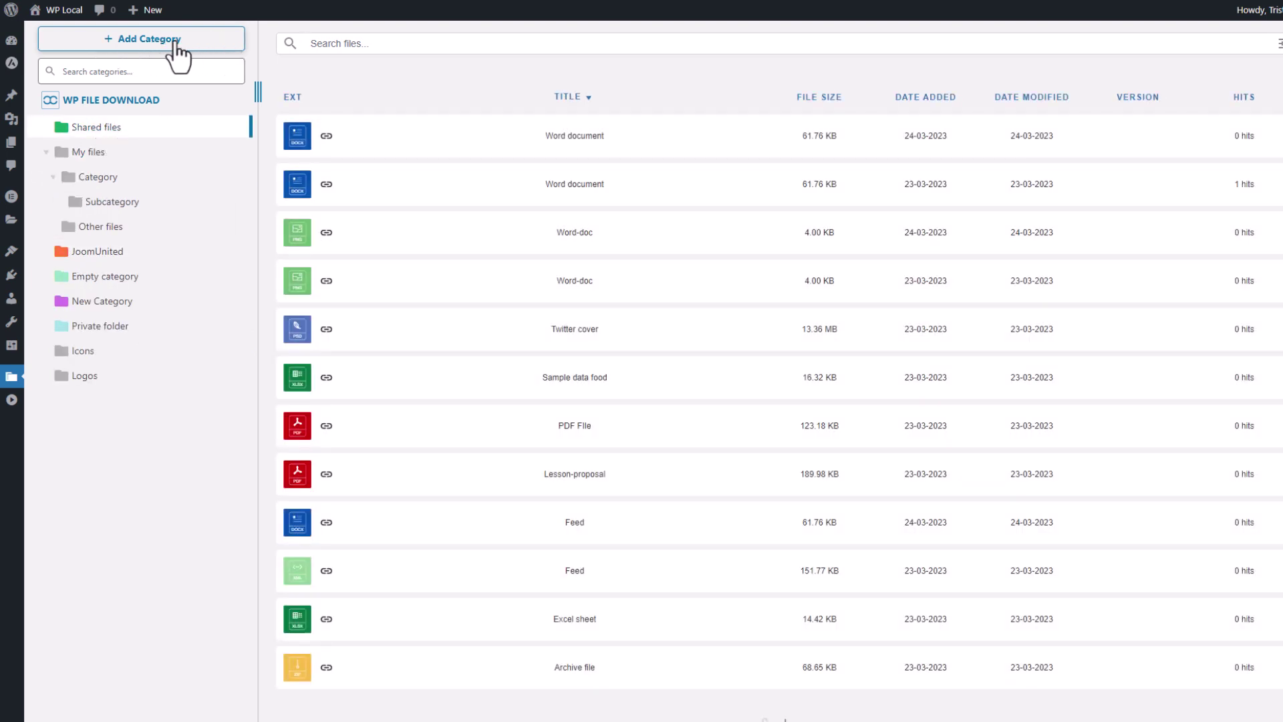
Create a new category named 'Files'
left_click(153, 57)
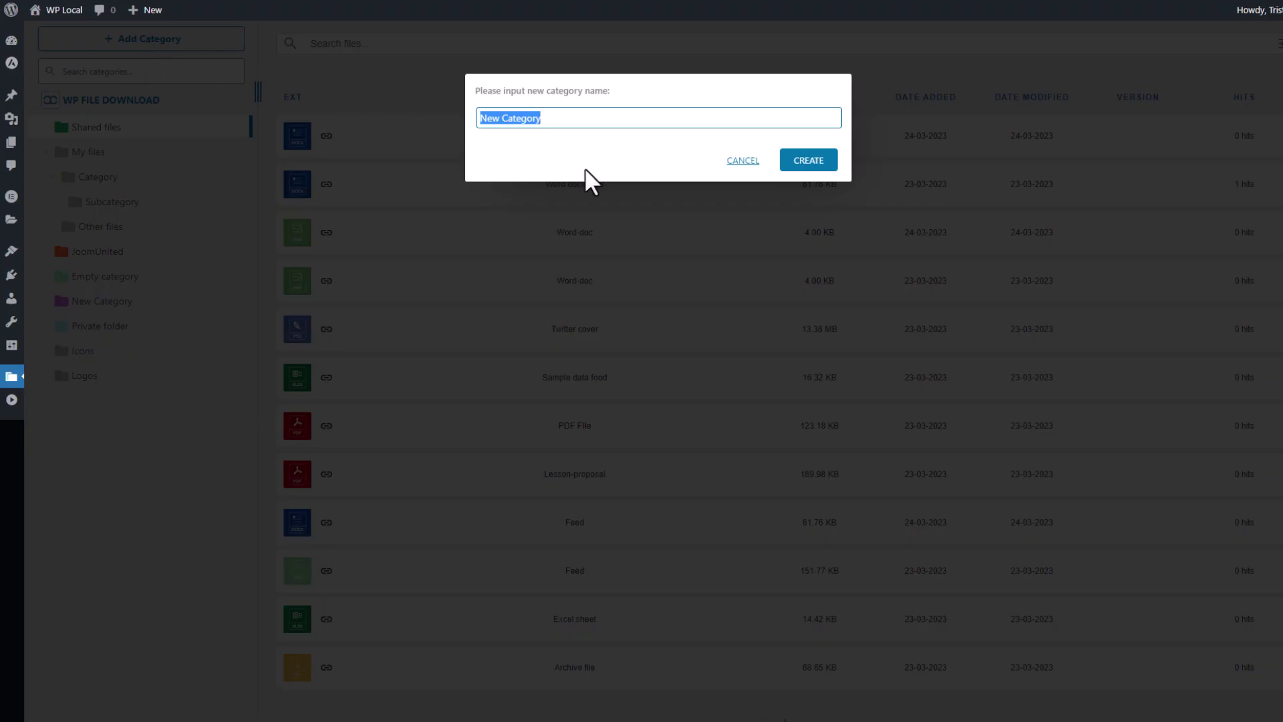
type("Files")
key("Return")
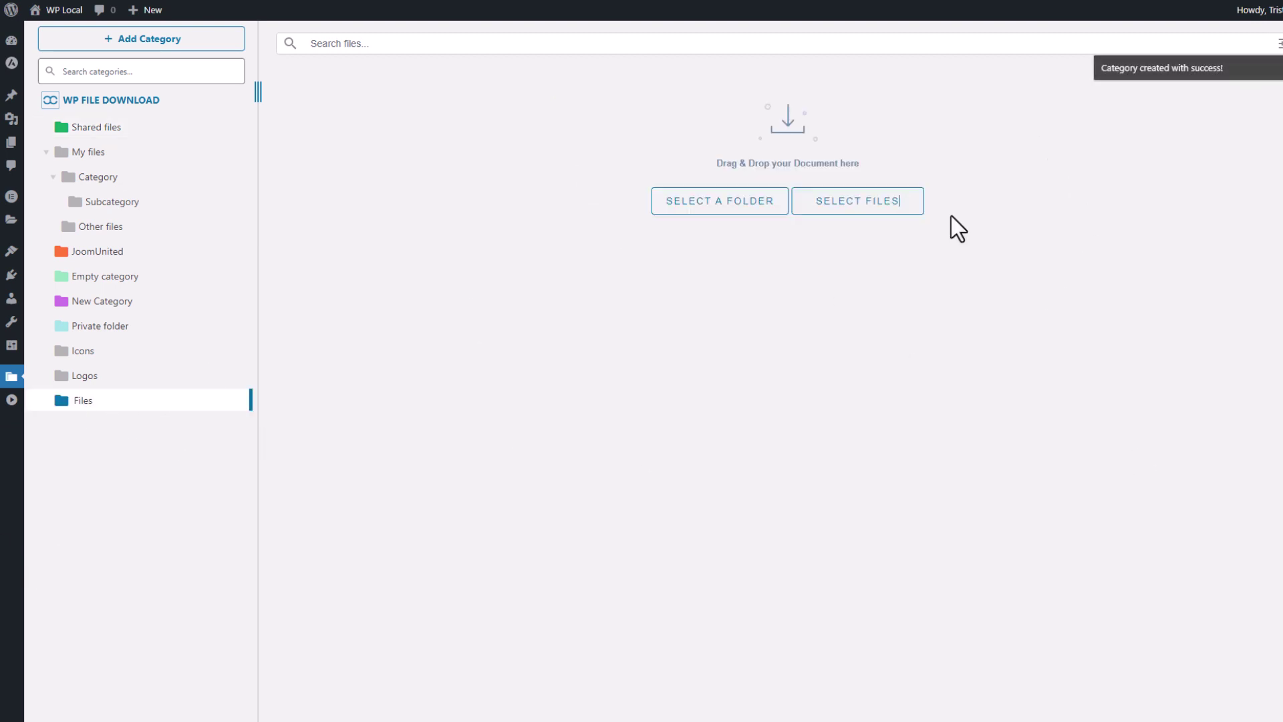
Upload six files into Files: Word document, Landscape, Illustration, Feed, Excel sheet and Archive file
left_click(858, 212)
left_click_drag(652, 366, 351, 196)
key("Return")
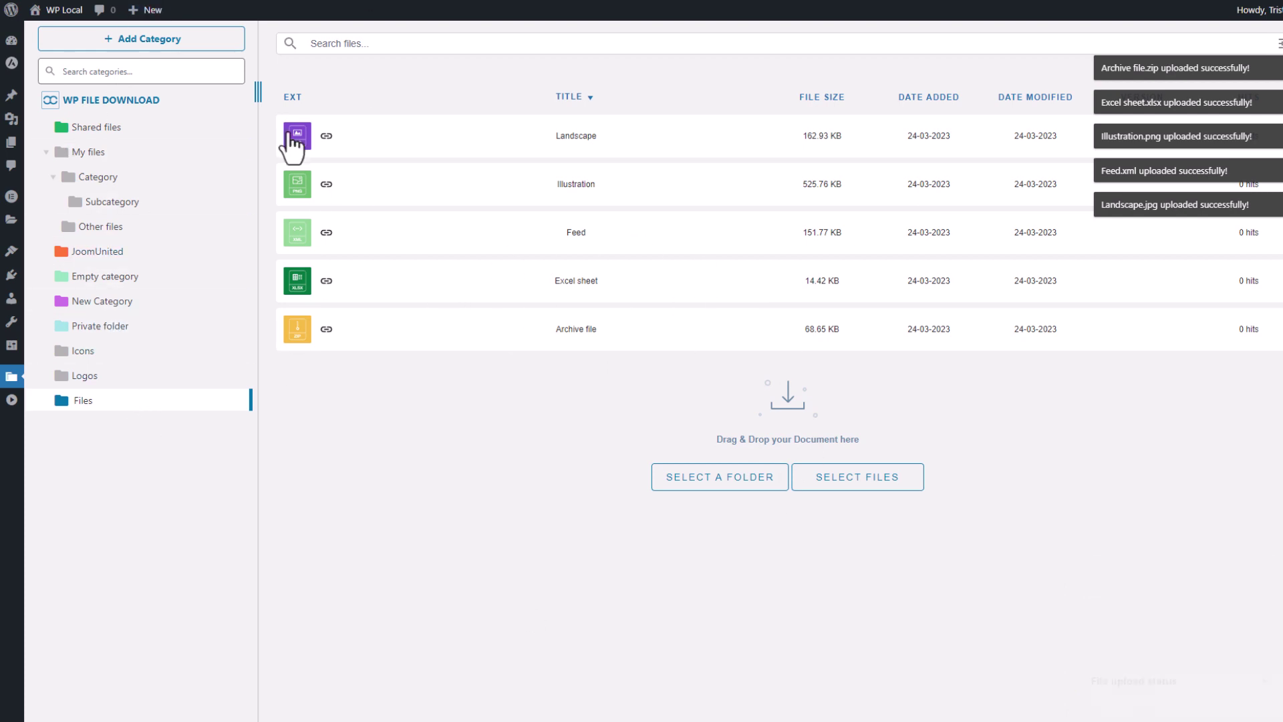
left_click(99, 127)
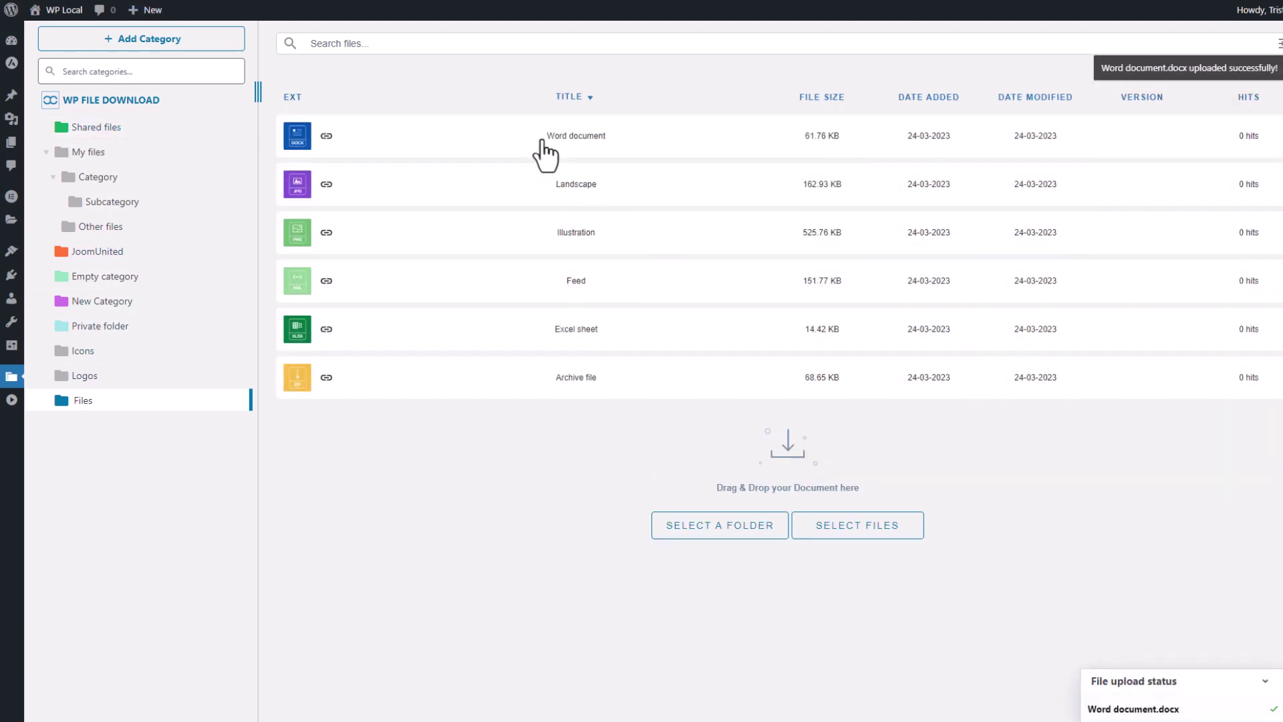
Select both Word document files in Shared files and copy them
left_click(538, 144)
left_click(172, 131)
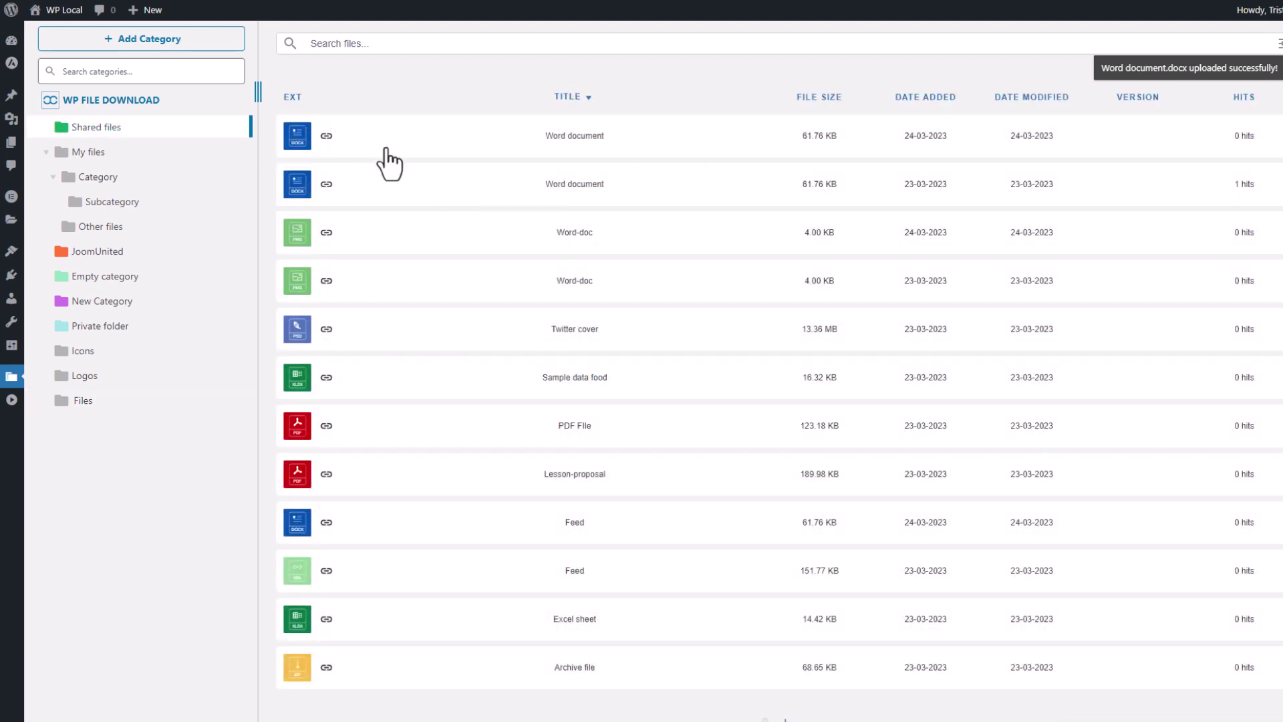
left_click(428, 142)
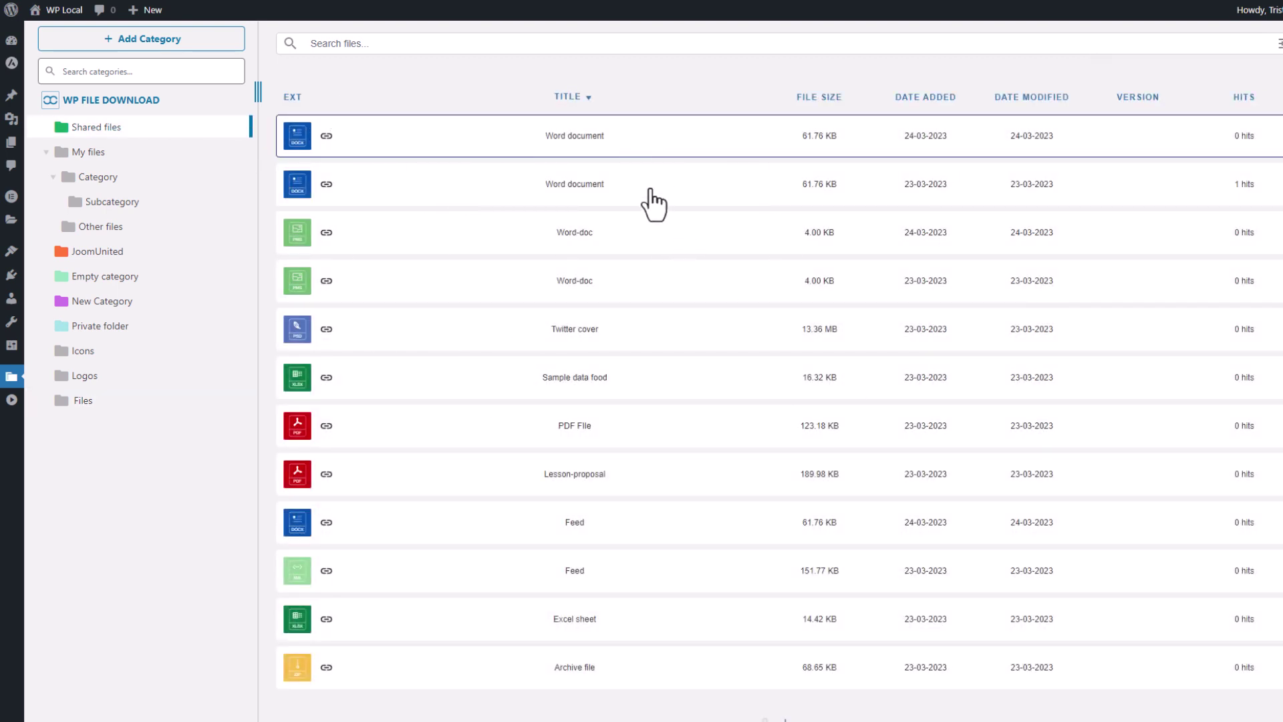
right_click(443, 135)
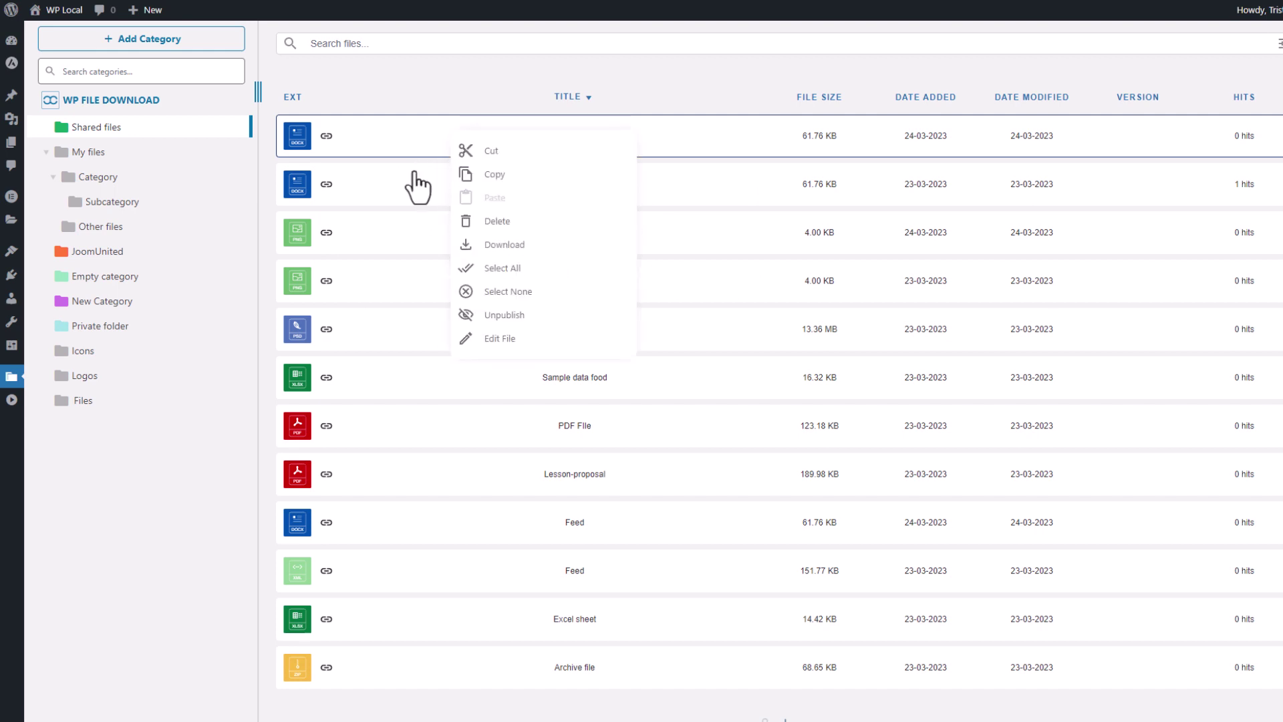
left_click(403, 201, "ctrl")
right_click(402, 194)
left_click(418, 225)
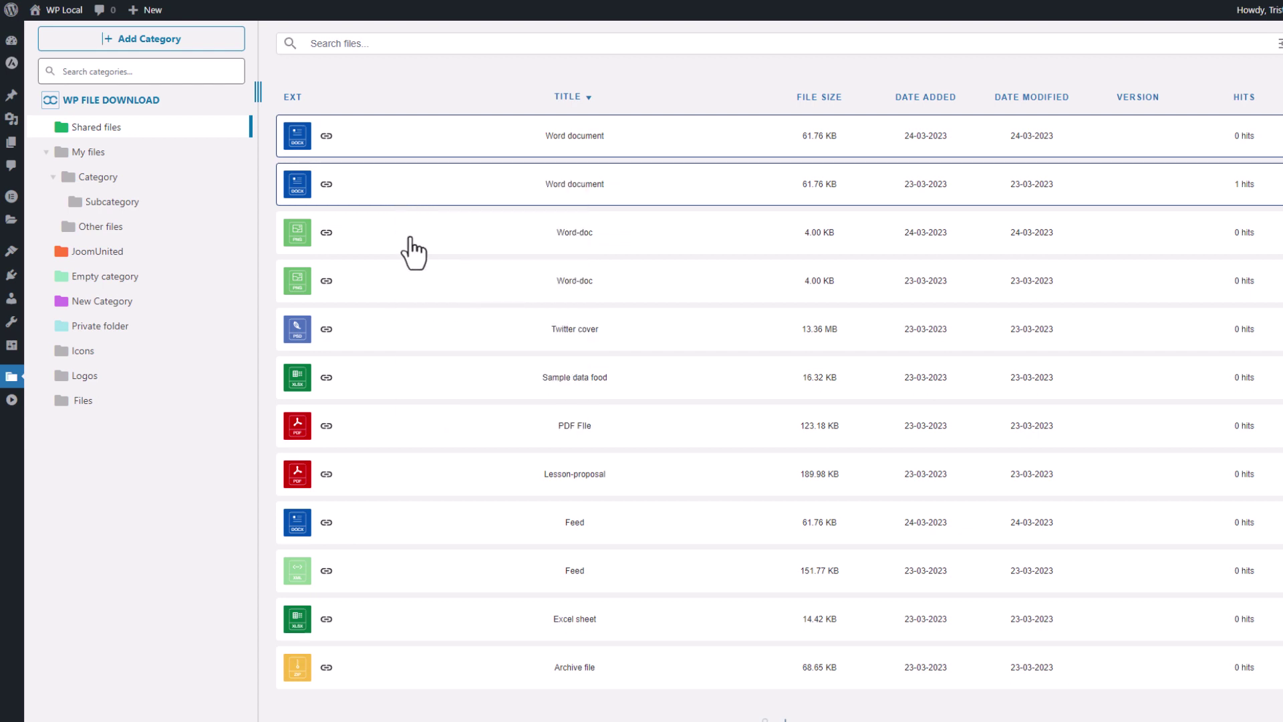
Paste the two Word documents into Empty category, then return to Shared files
left_click(117, 279)
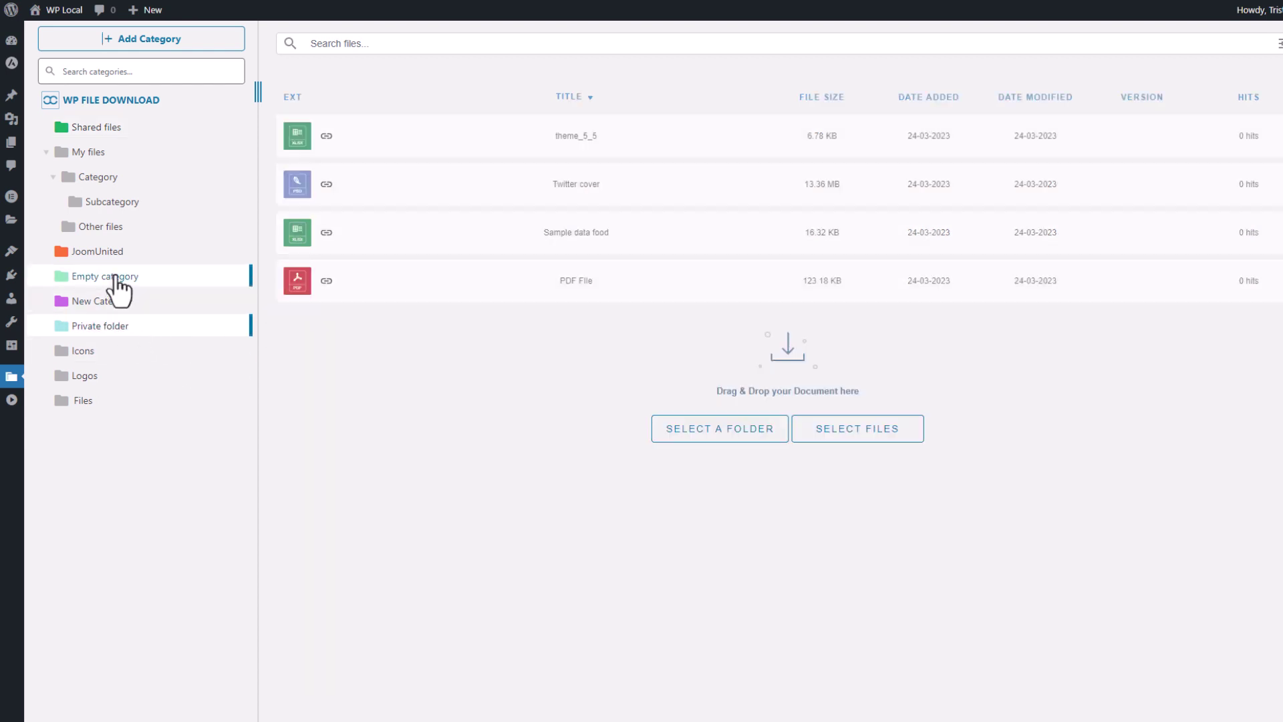
right_click(390, 271)
key("Escape")
right_click(358, 189)
left_click(400, 200)
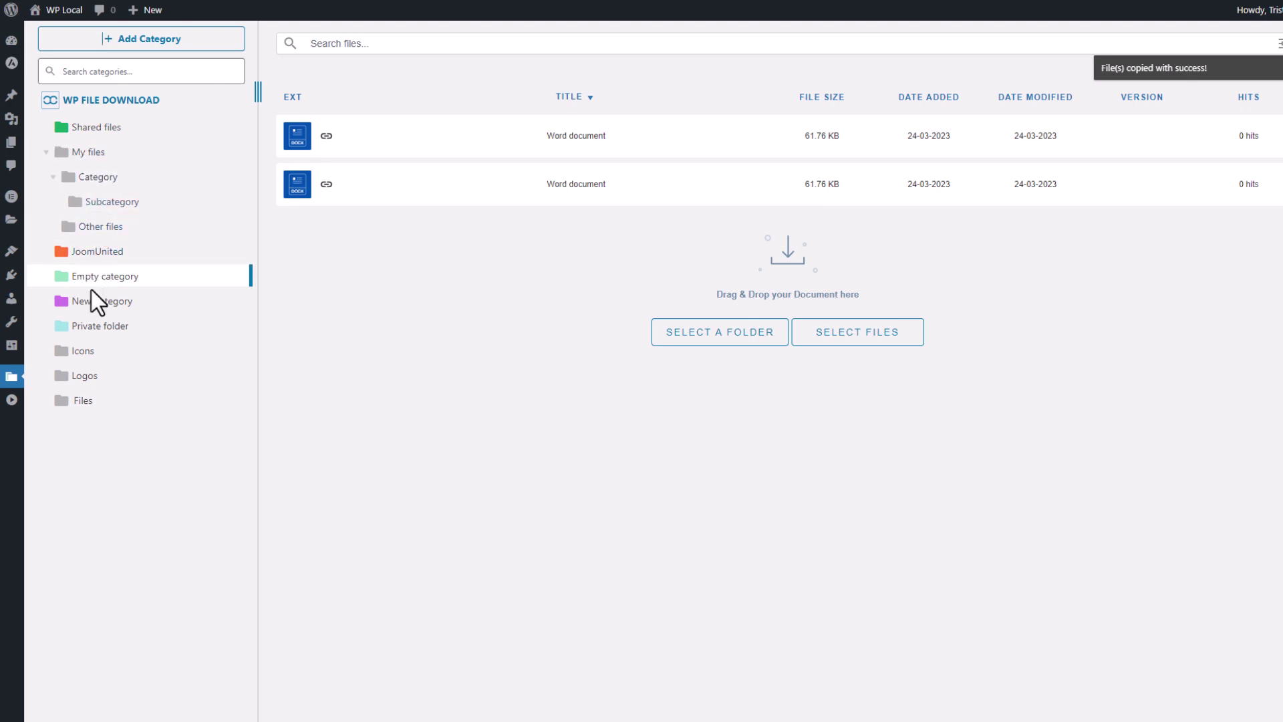
left_click(134, 127)
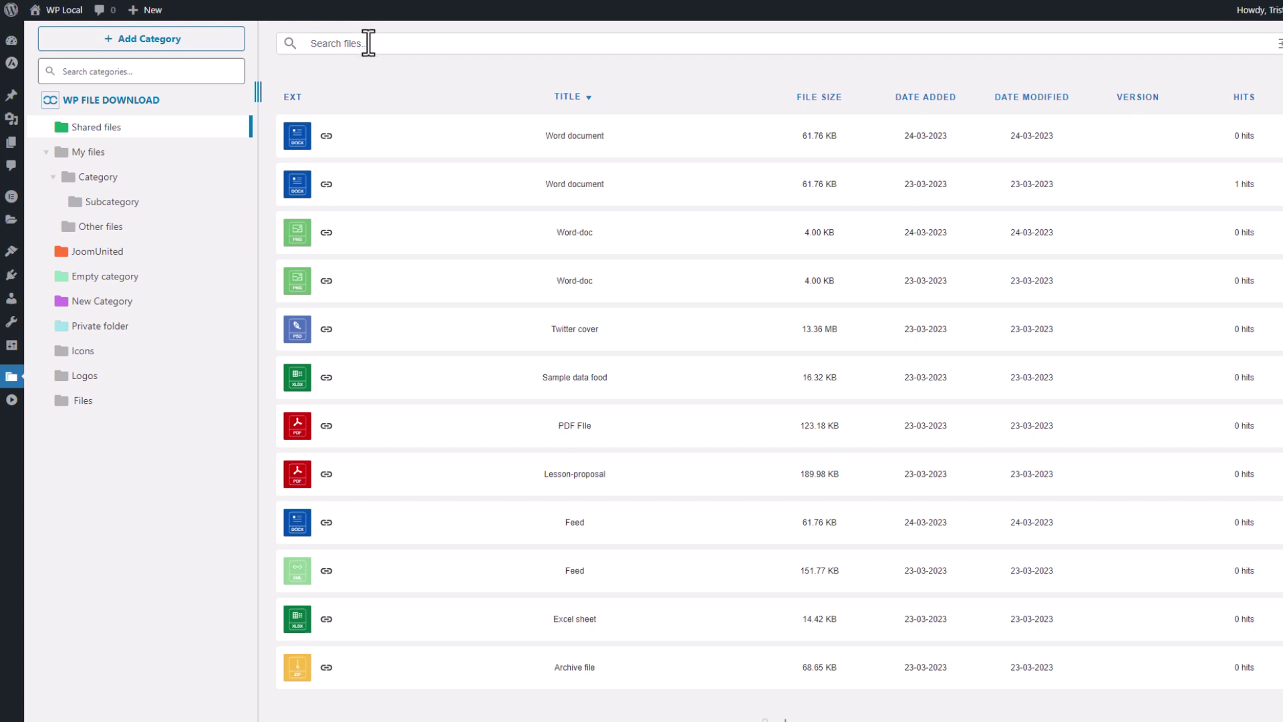
Search files for 'fee' with the category filter on Shared files, listing the two Feed files
left_click(365, 45)
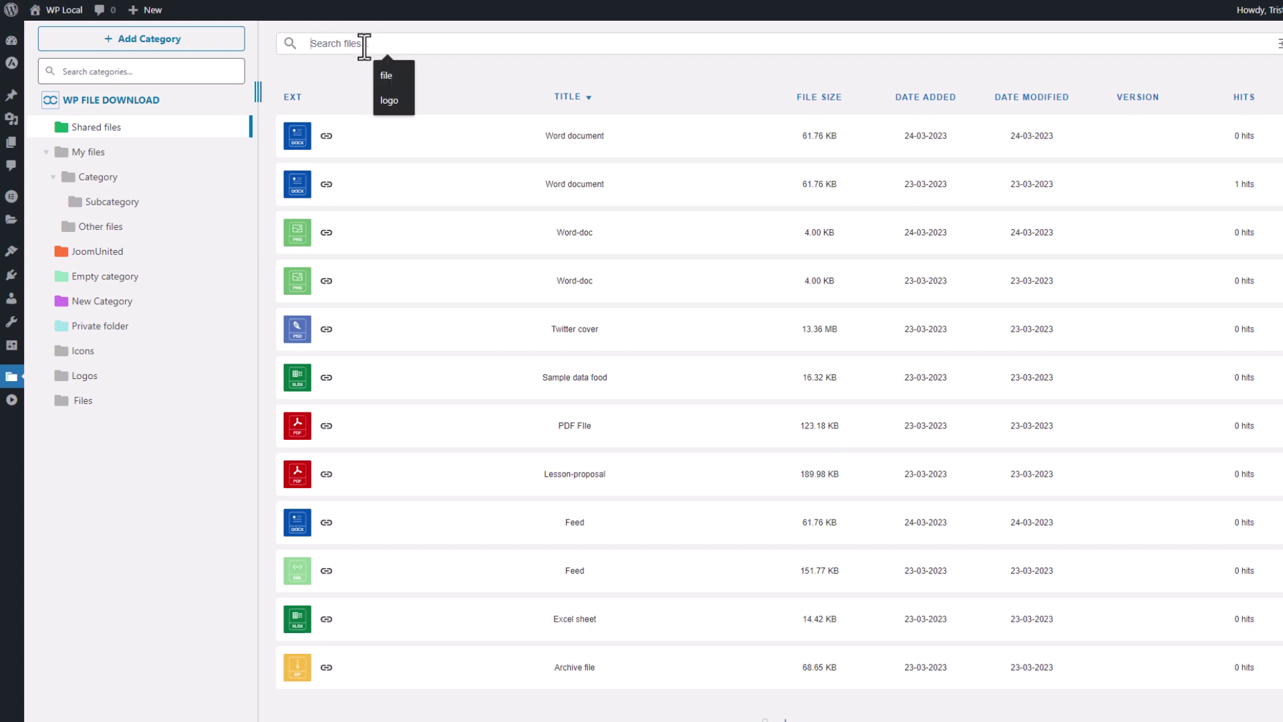
type("feed")
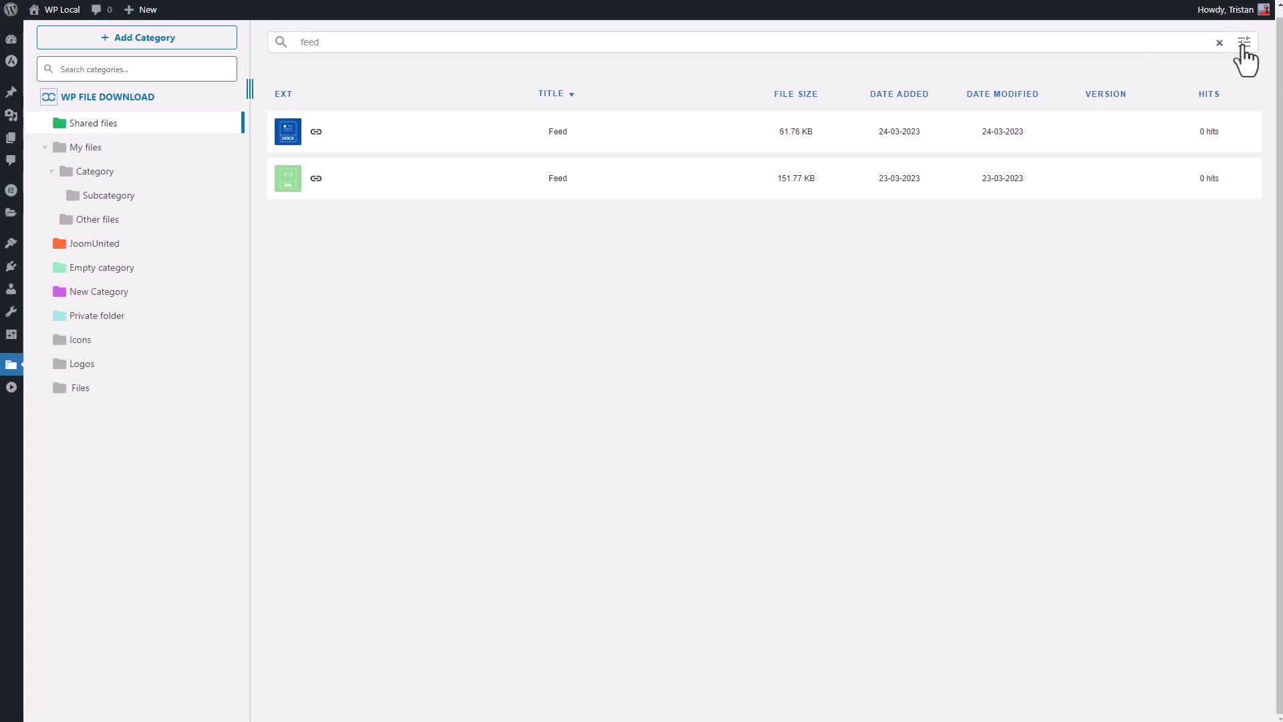
left_click(1244, 42)
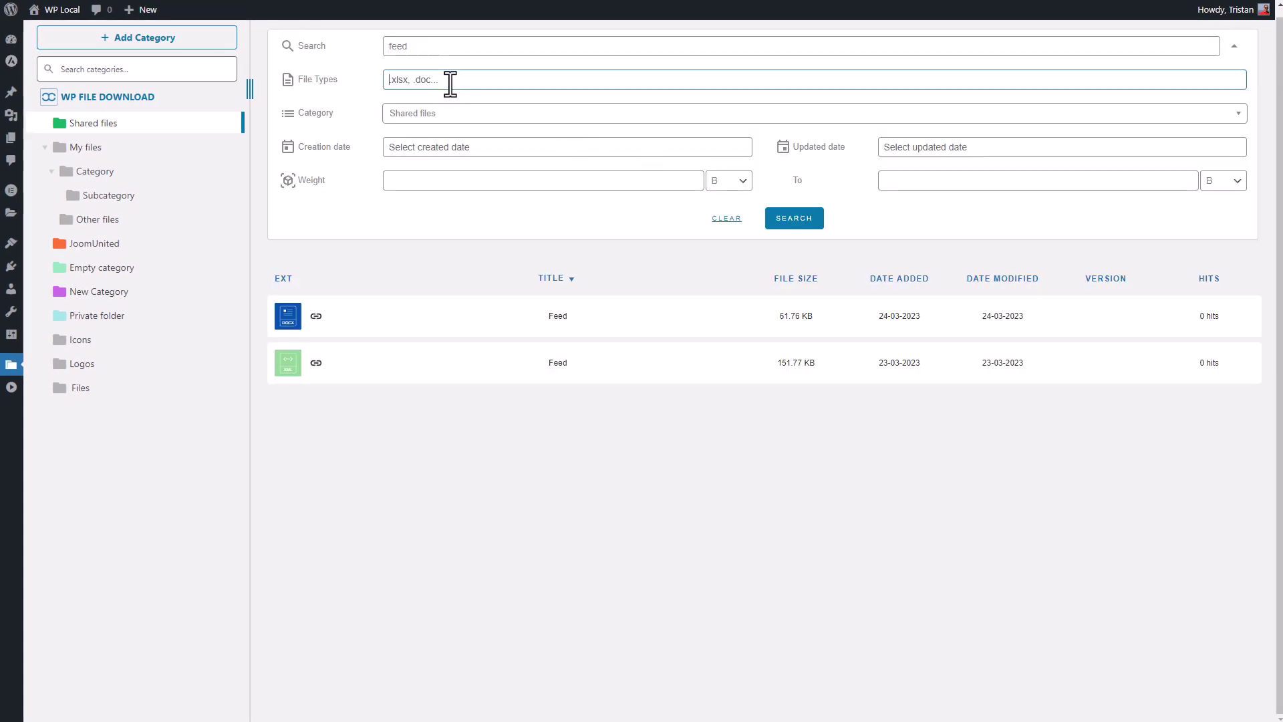
left_click(423, 115)
left_click(424, 120)
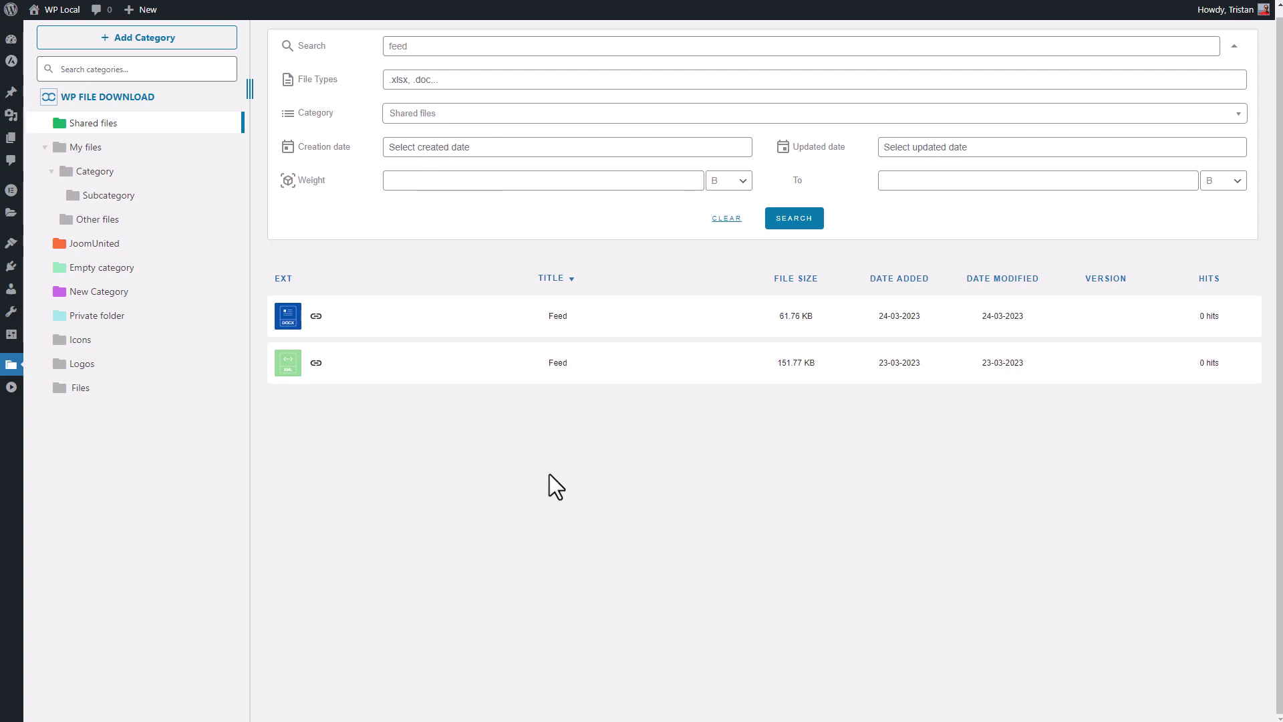
left_click(1235, 48)
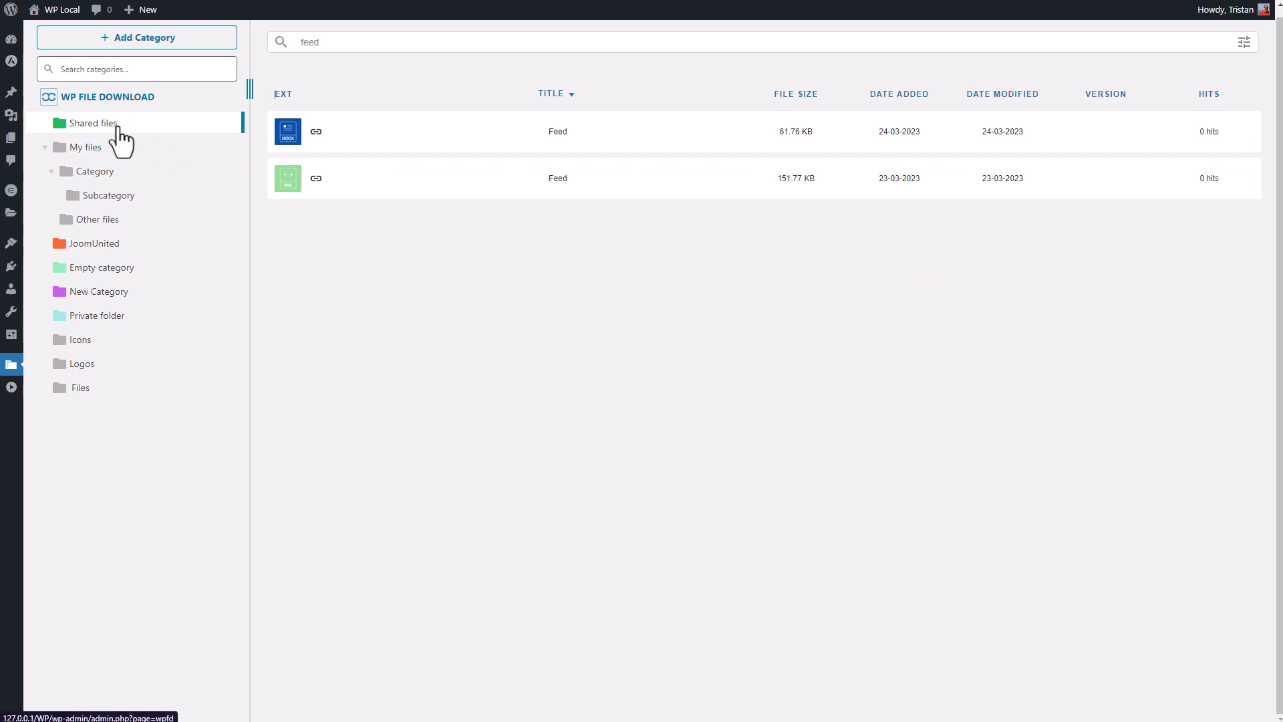
Bring up the Shared files category menu without changing its colour, restoring the full list
right_click(120, 133)
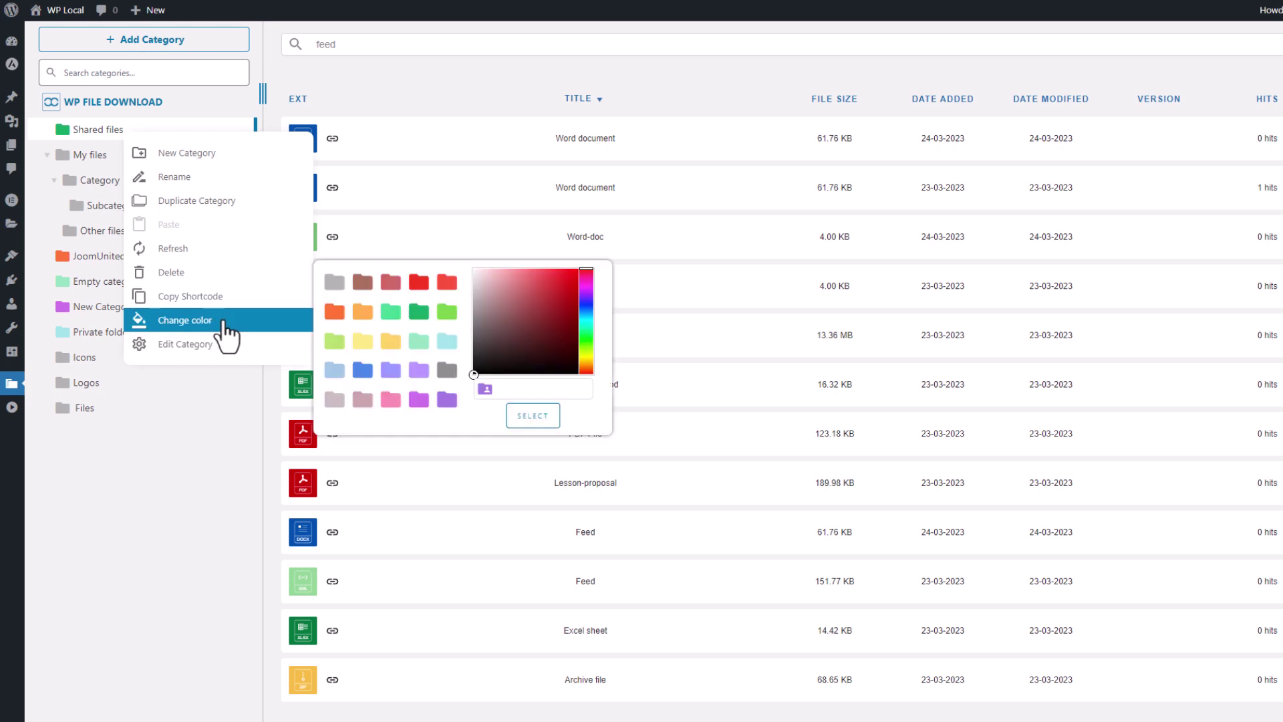
mouse_move(251, 322)
left_click(207, 344)
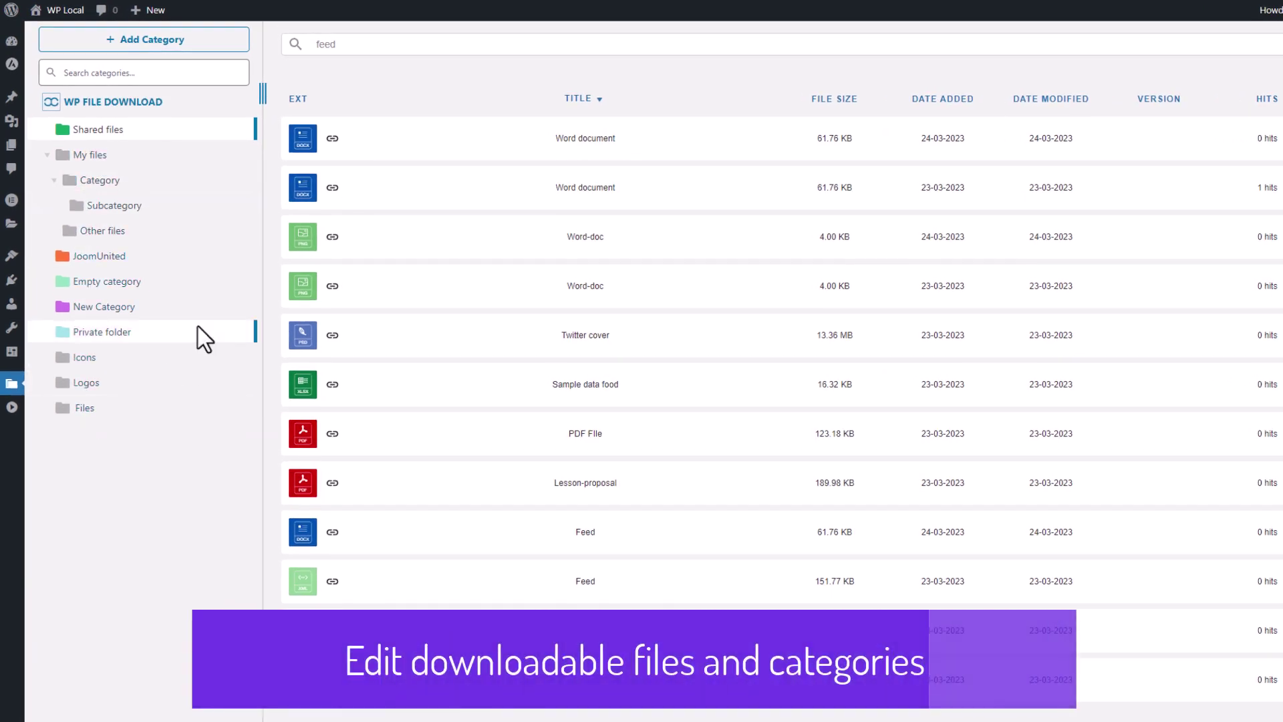
Open the Shared files category settings, try the Ggd and Preview themes, then return to Default
right_click(112, 133)
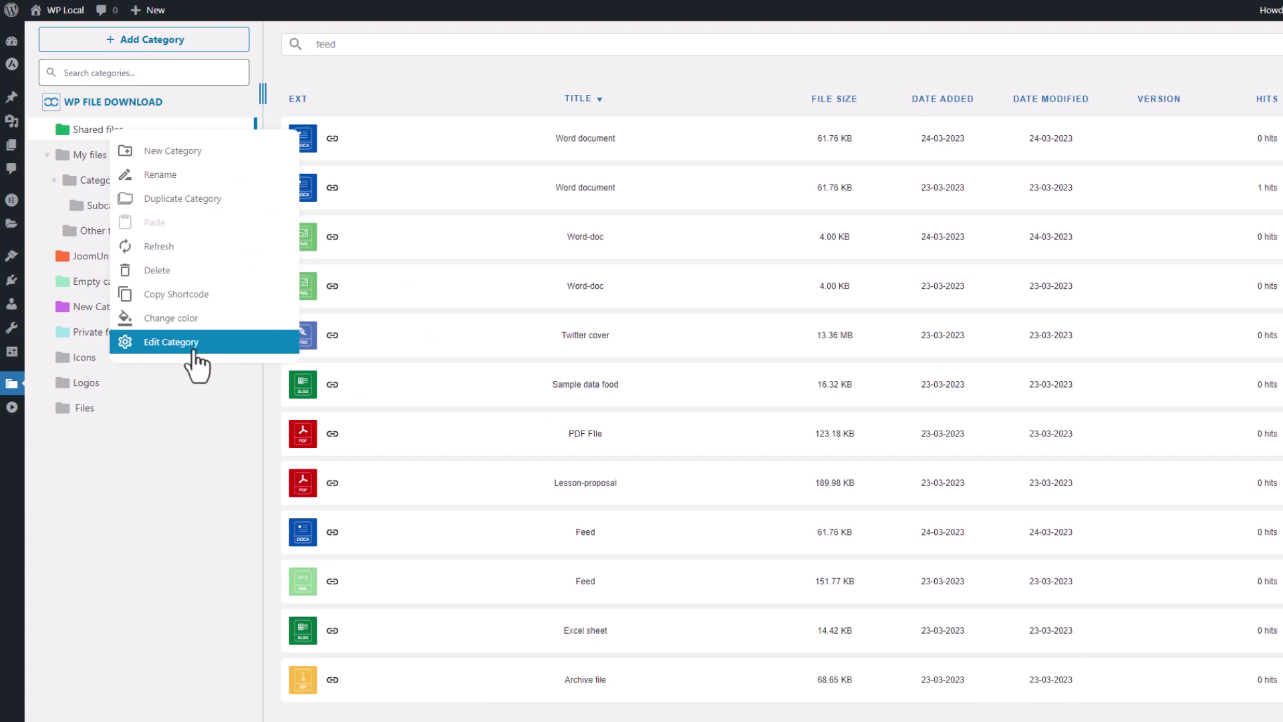
left_click(176, 346)
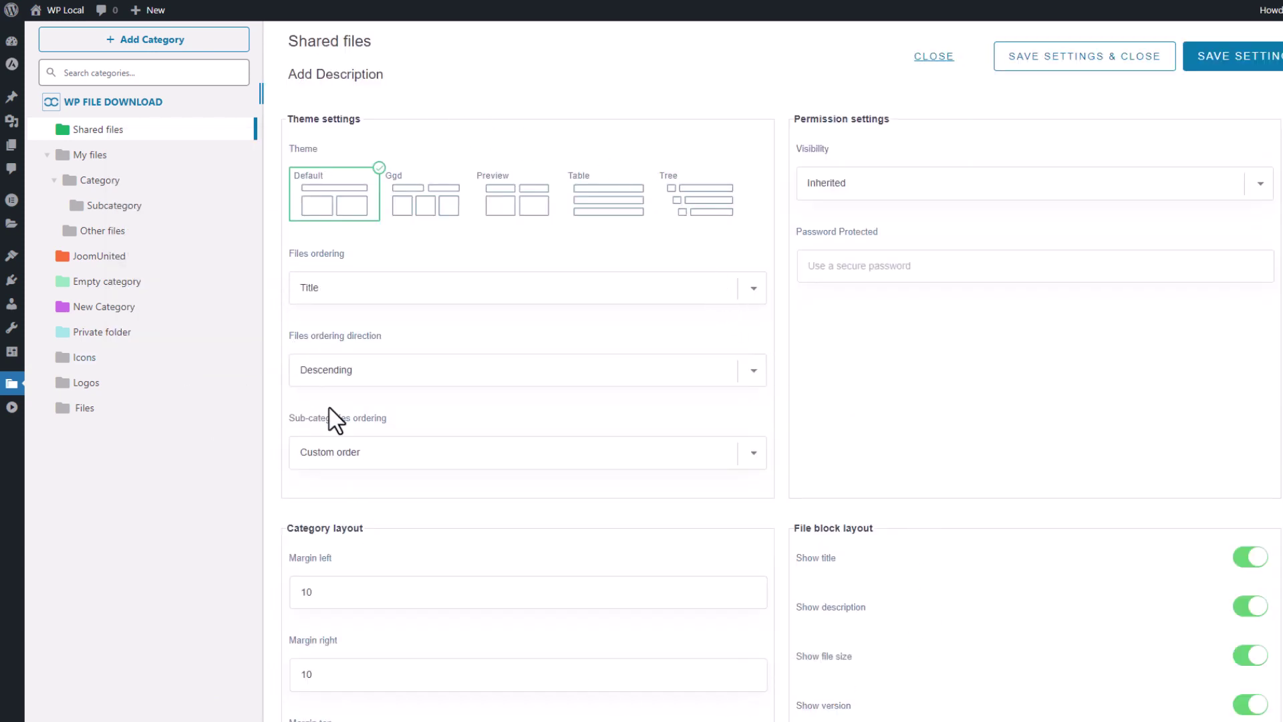
scroll(836, 265, "down", 10)
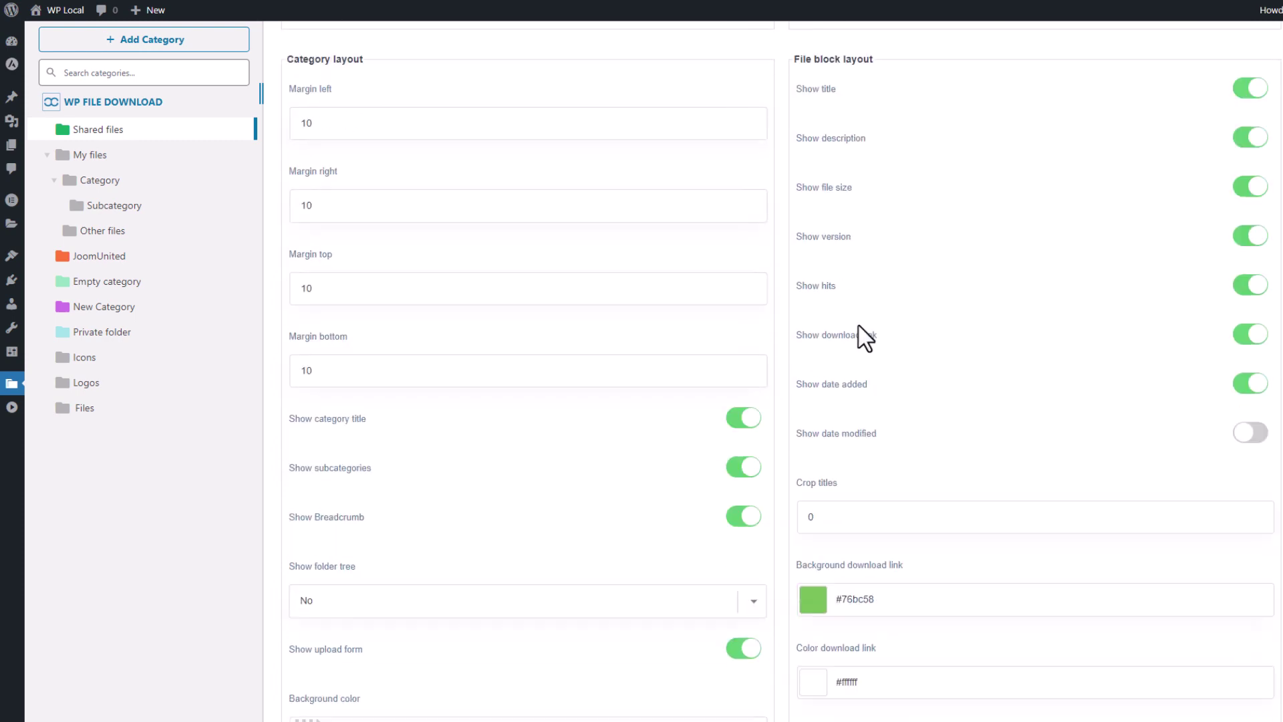
scroll(888, 481, "down", 1)
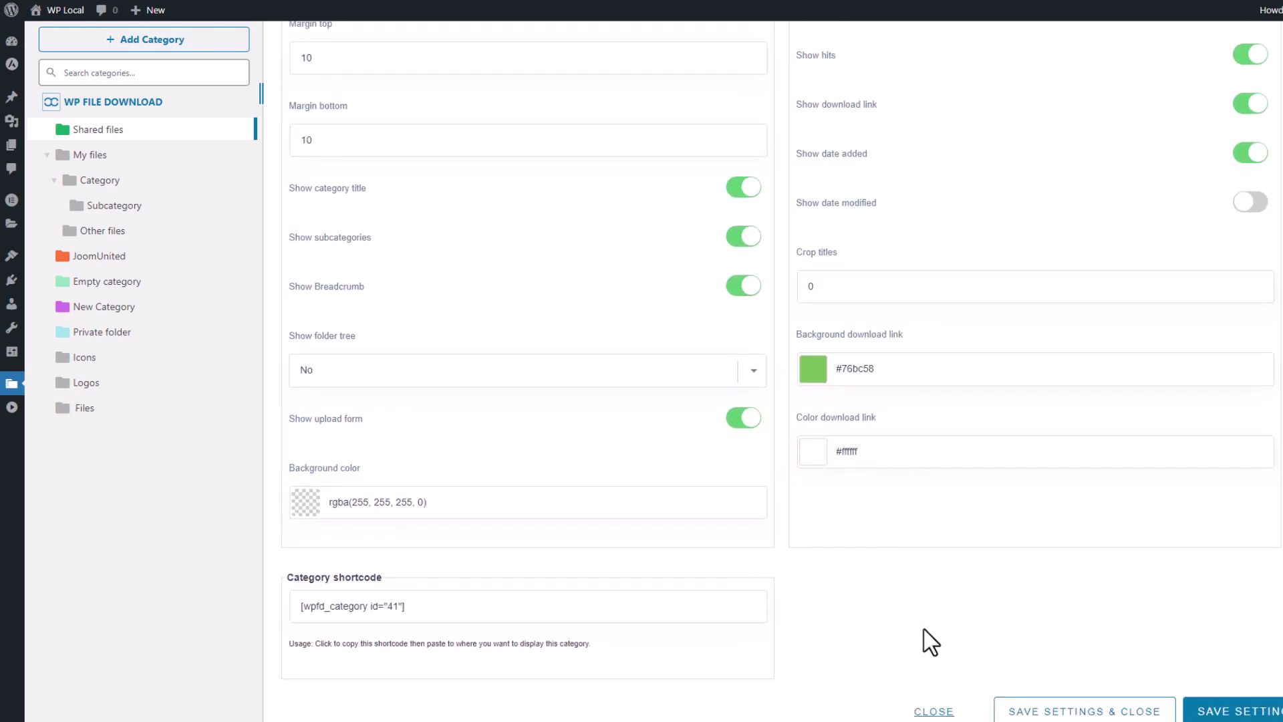
scroll(931, 643, "up", 10)
left_click(416, 182)
left_click(557, 189)
left_click(340, 175)
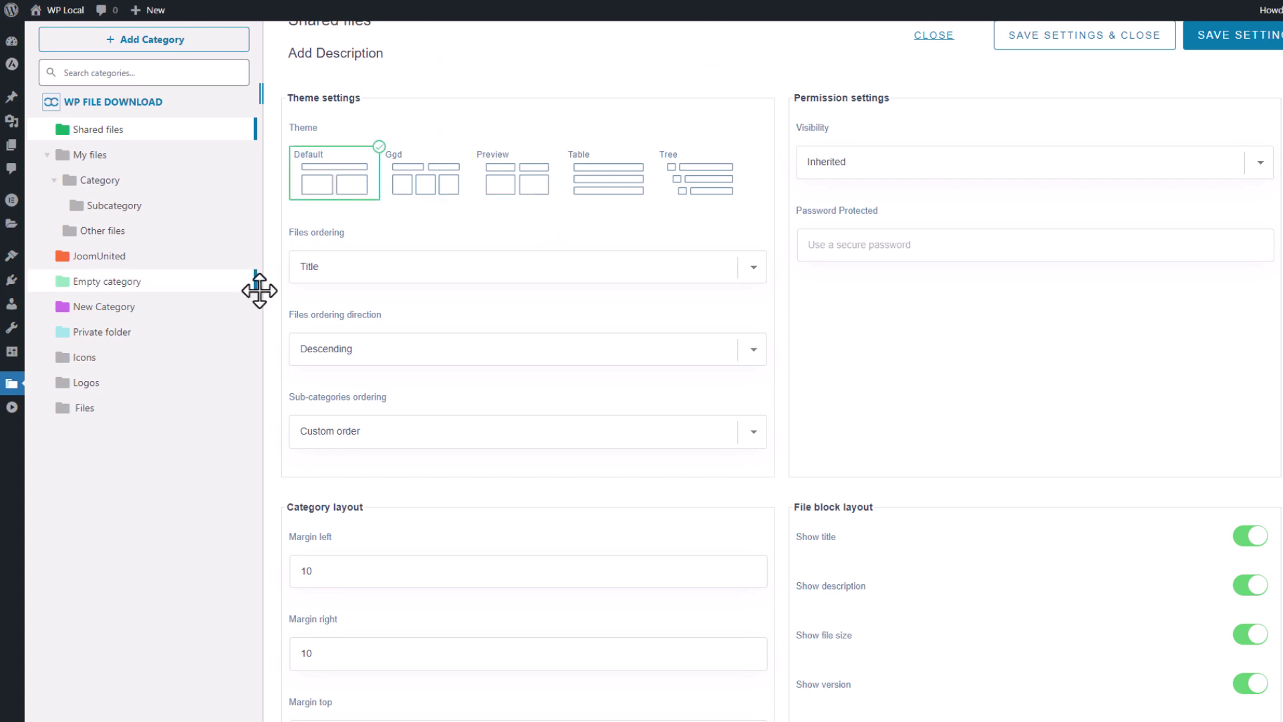
Keep the category's files ordered by Title
left_click(408, 272)
left_click(421, 283)
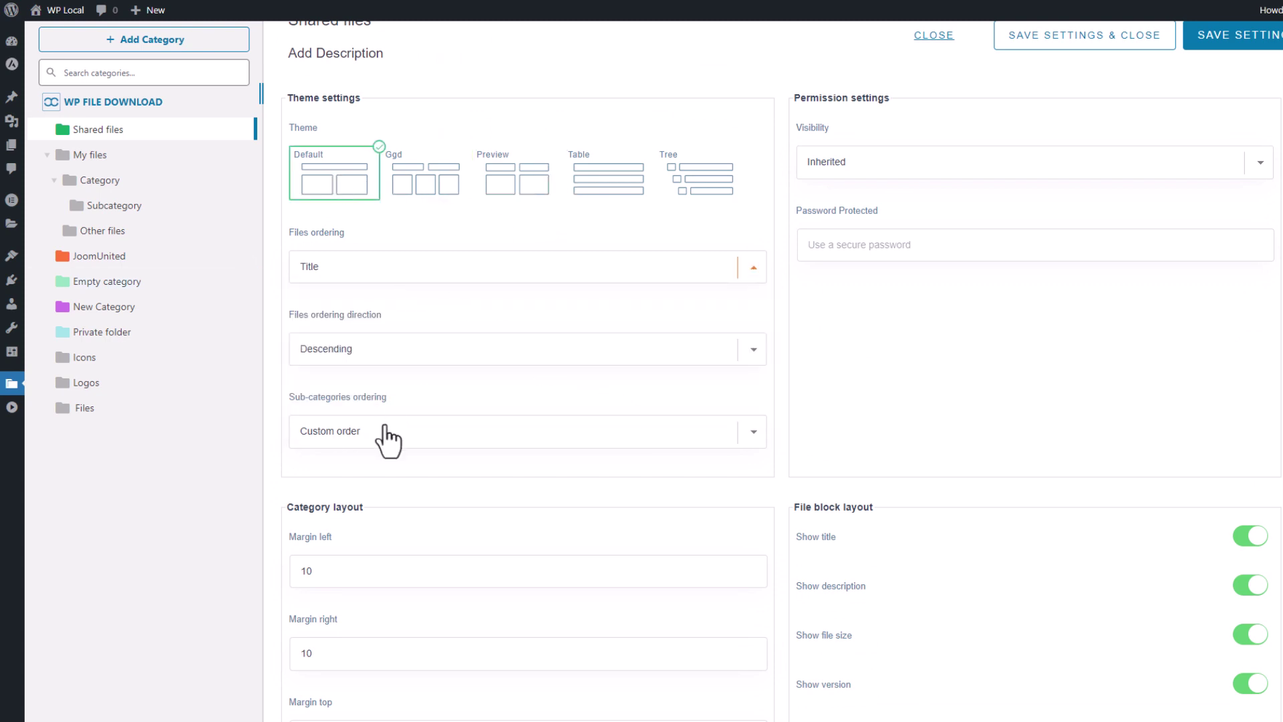
left_click(593, 281)
left_click(874, 351)
Try Private visibility, then set the category visibility back to Inherited
left_click(867, 167)
left_click(856, 208)
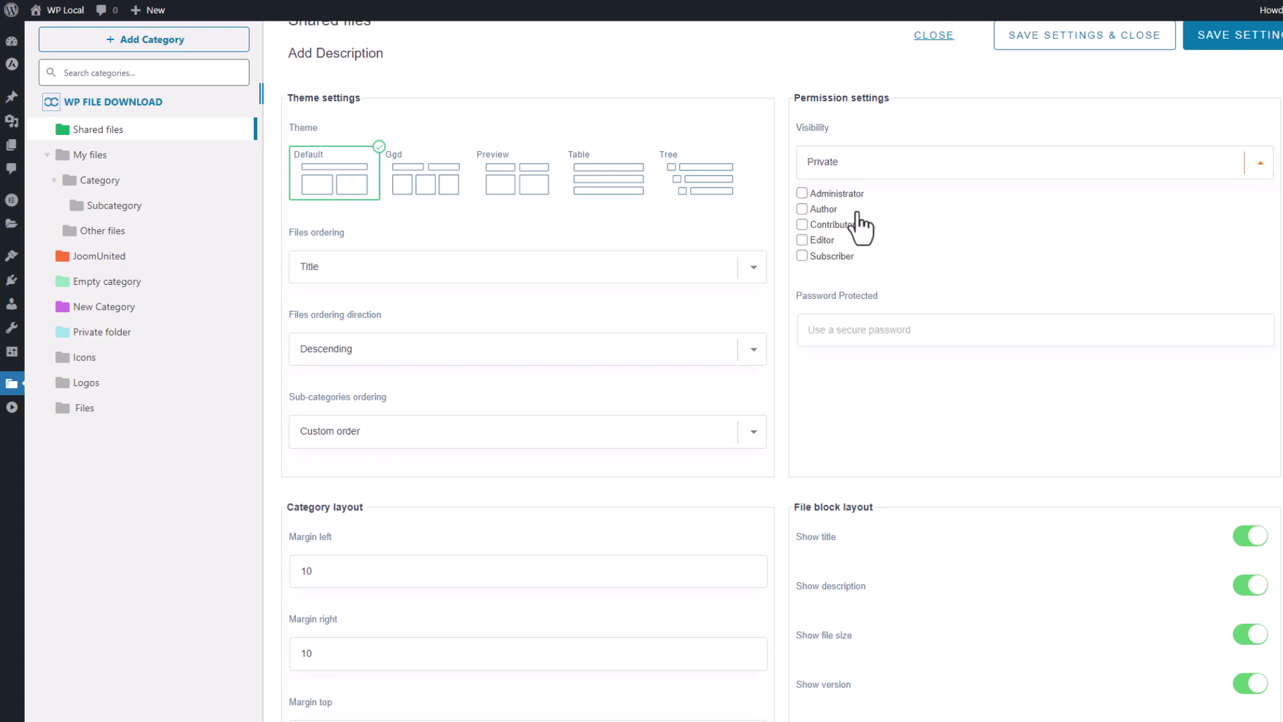
left_click(878, 172)
left_click(868, 181)
left_click(915, 250)
left_click(948, 212)
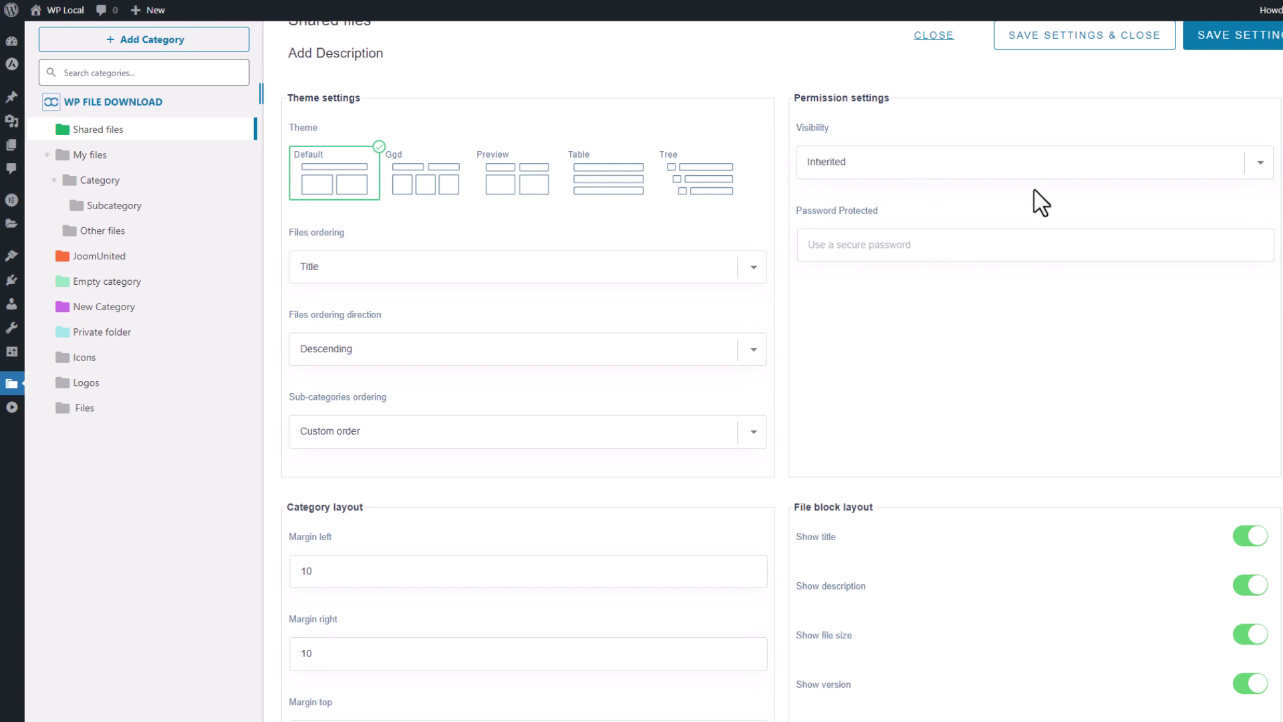
left_click(1262, 163)
left_click(1263, 162)
scroll(992, 361, "down", 3)
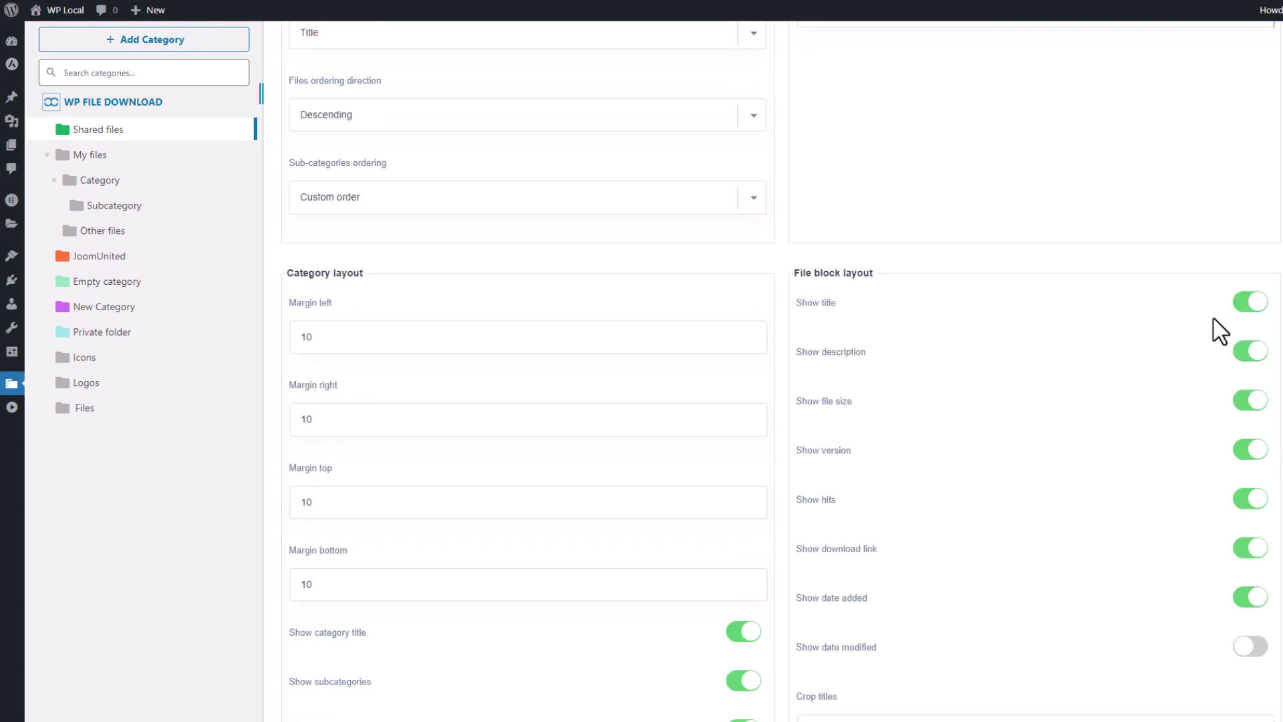
scroll(1217, 343, "up", 3)
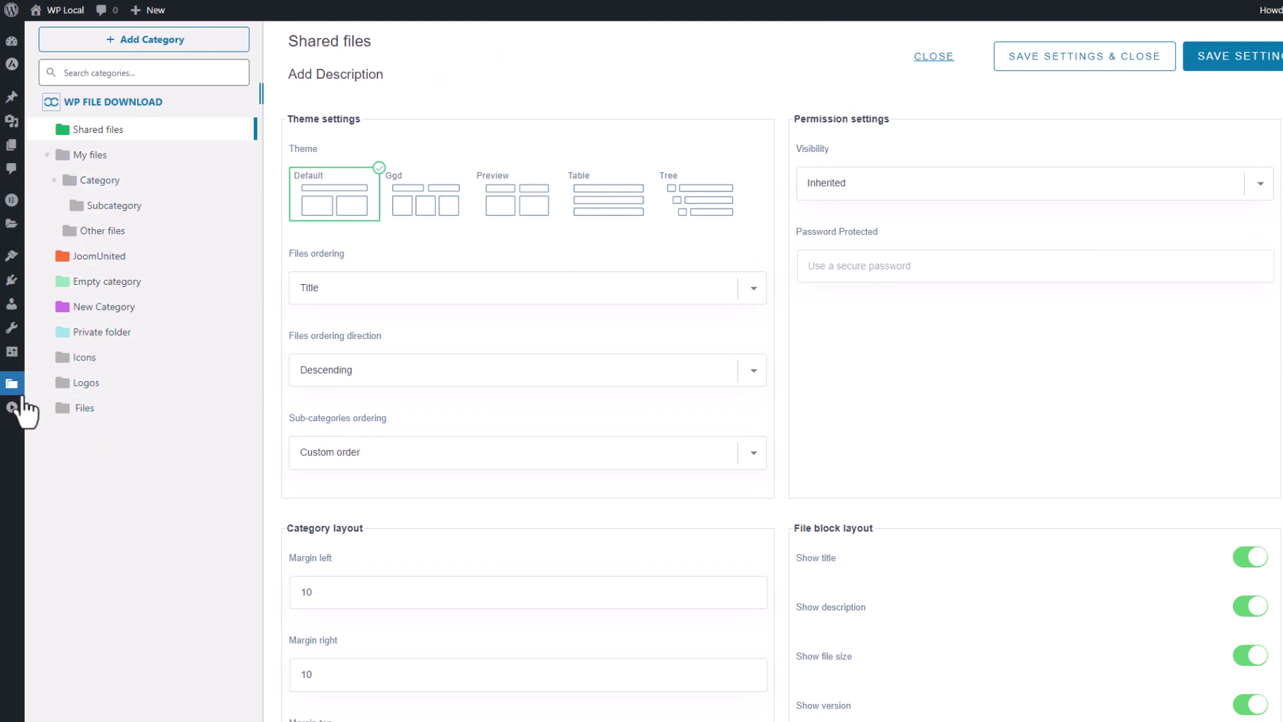
mouse_move(13, 392)
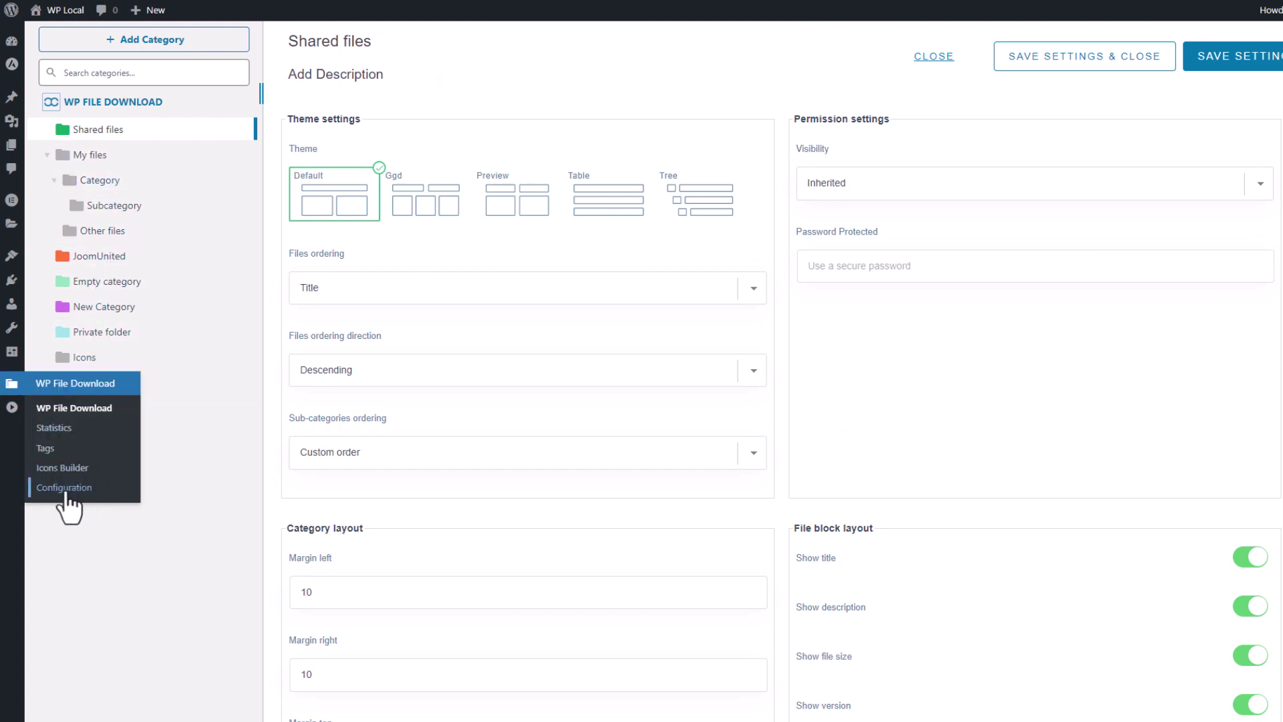
scroll(909, 377, "down", 7)
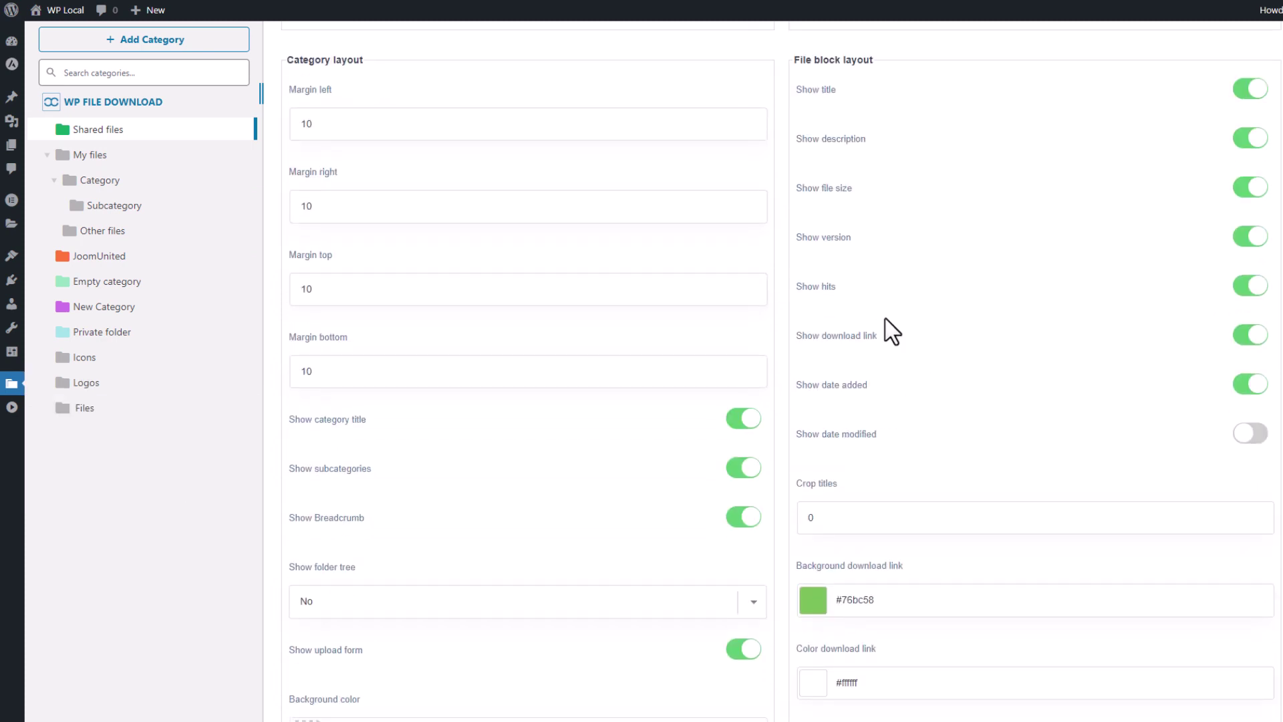
Close the category settings without saving and open the first Word document's edit panel
left_click(101, 131)
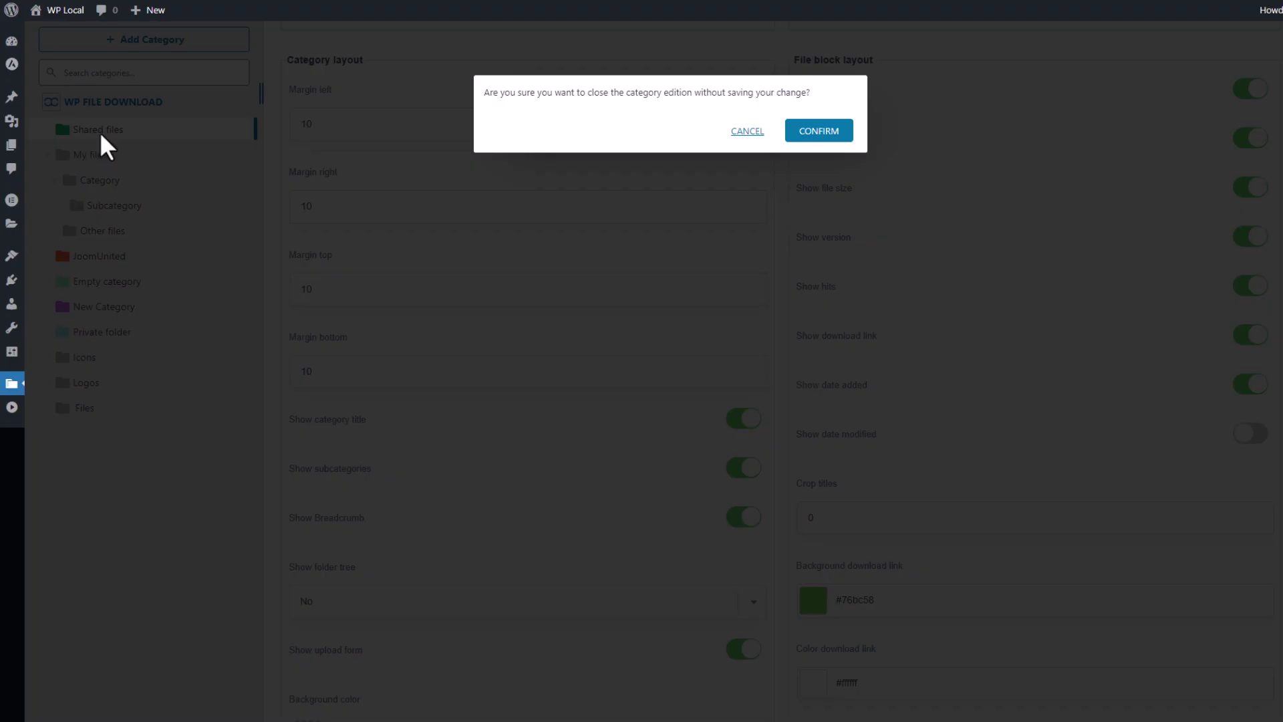
left_click(795, 133)
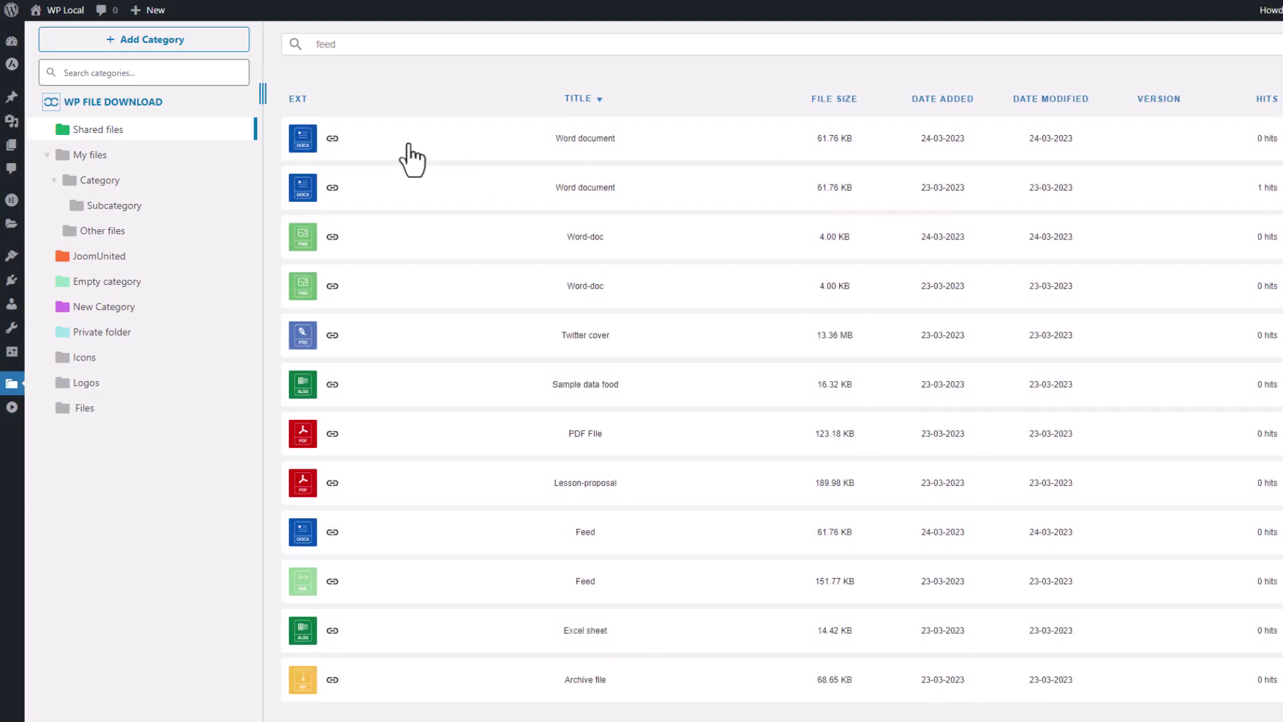
right_click(409, 144)
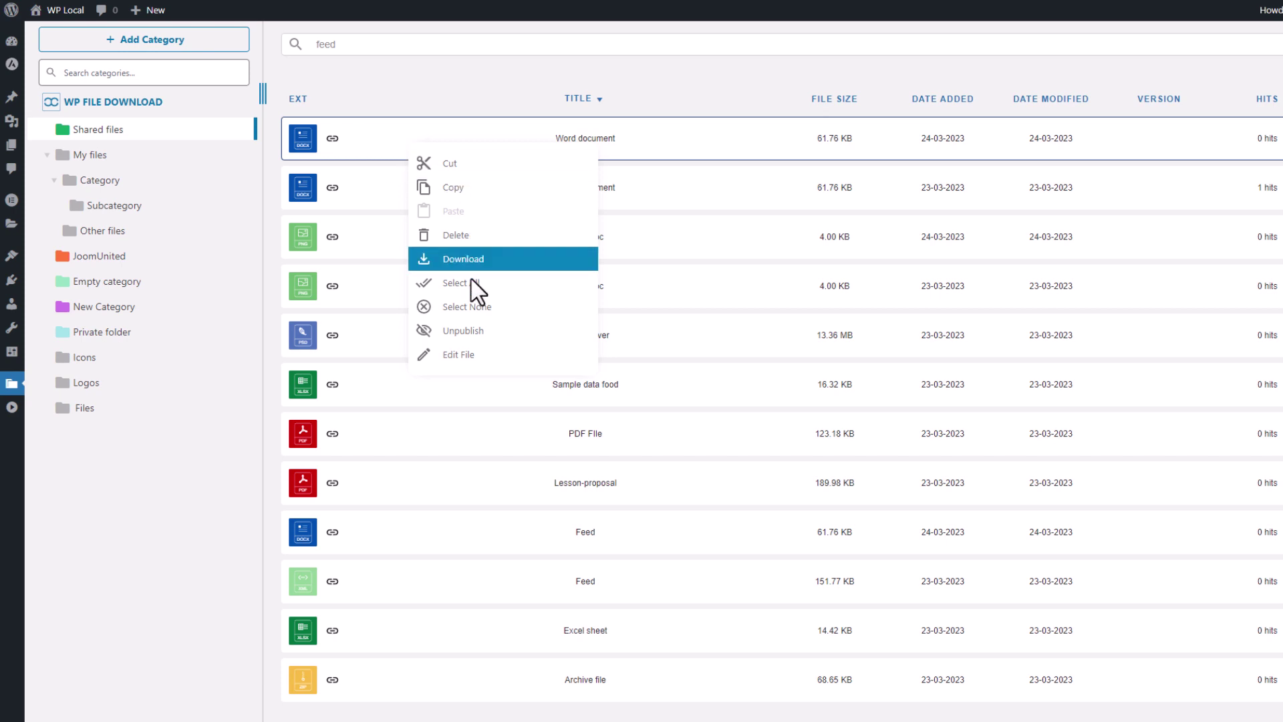
left_click(454, 354)
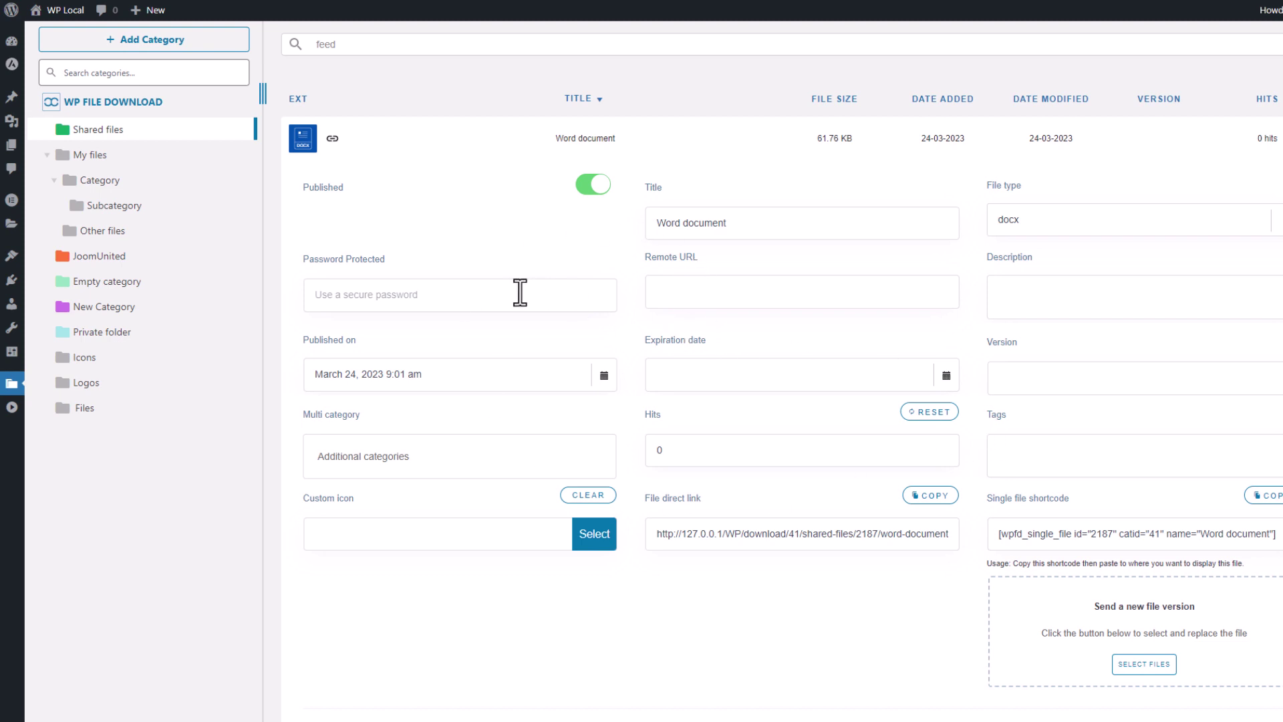
Check the Remote URL and publish date fields, then select the single-file shortcut text
left_click(760, 298)
left_click(604, 378)
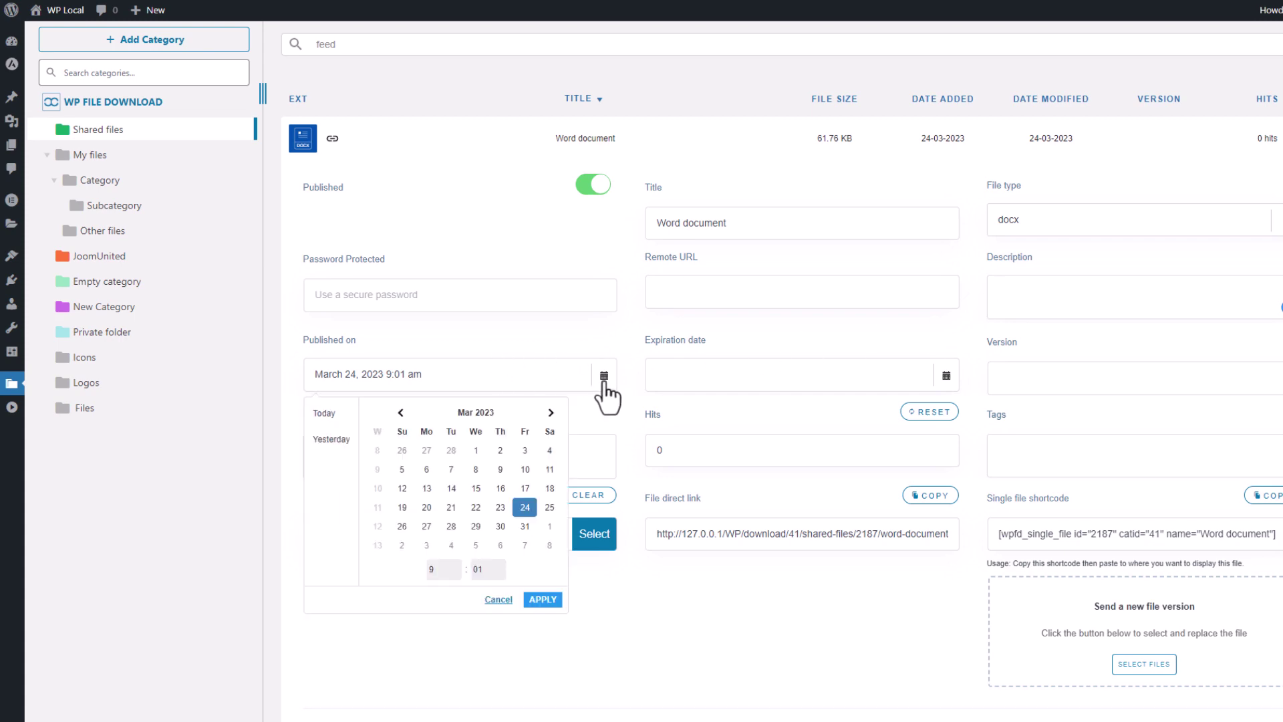
scroll(902, 450, "down", 5)
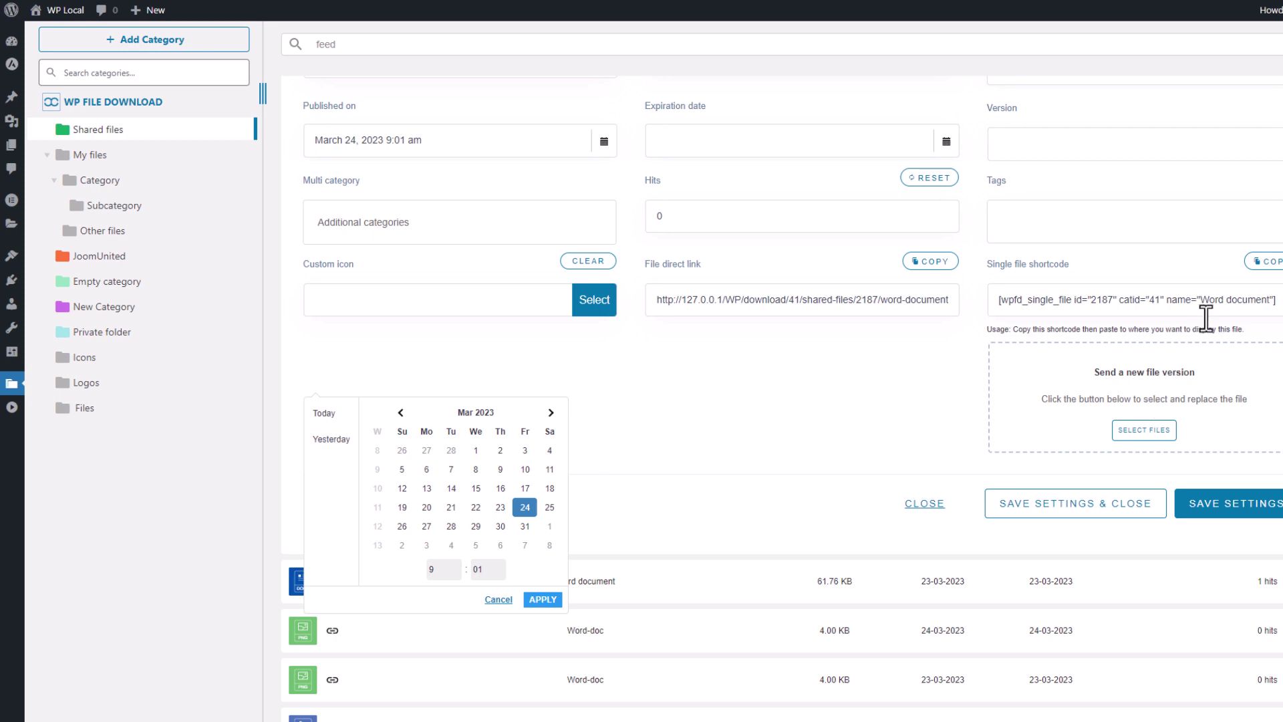
left_click_drag(1236, 299, 1082, 300)
left_click(1075, 301)
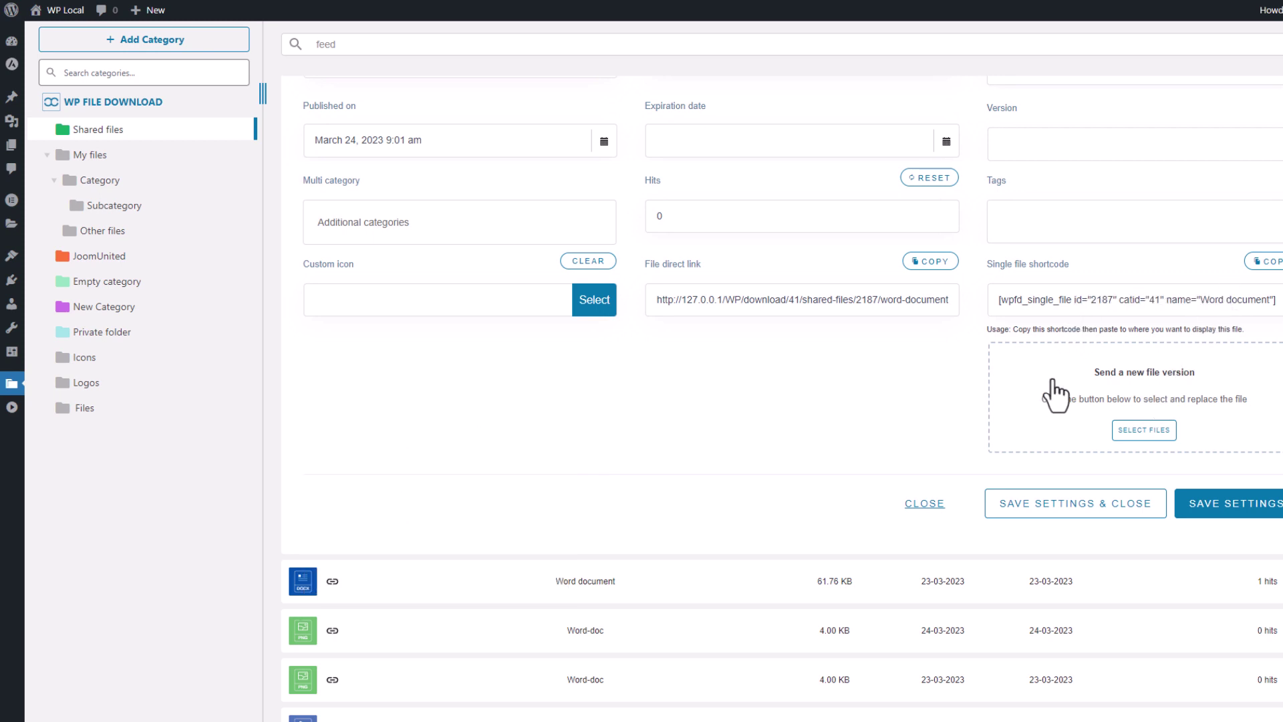
scroll(1045, 414, "up", 5)
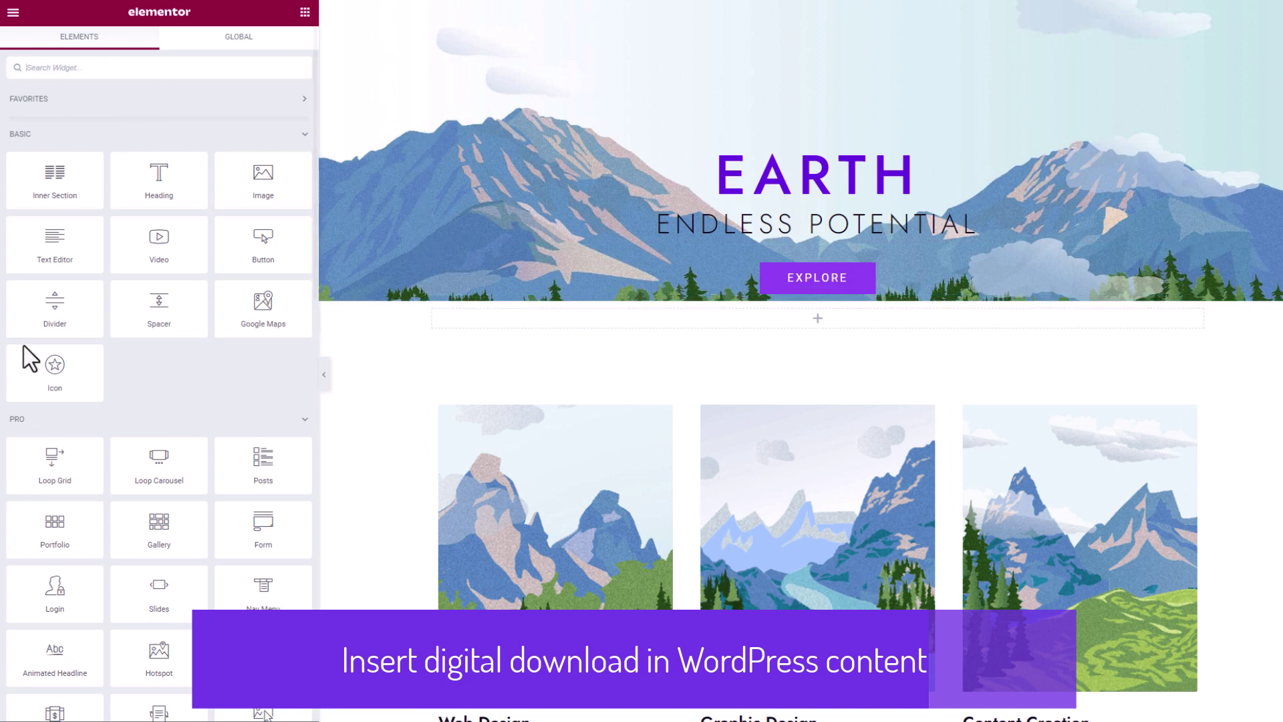
Drag the WP File Download Category widget below the EARTH hero and insert the My files category
left_click(68, 69)
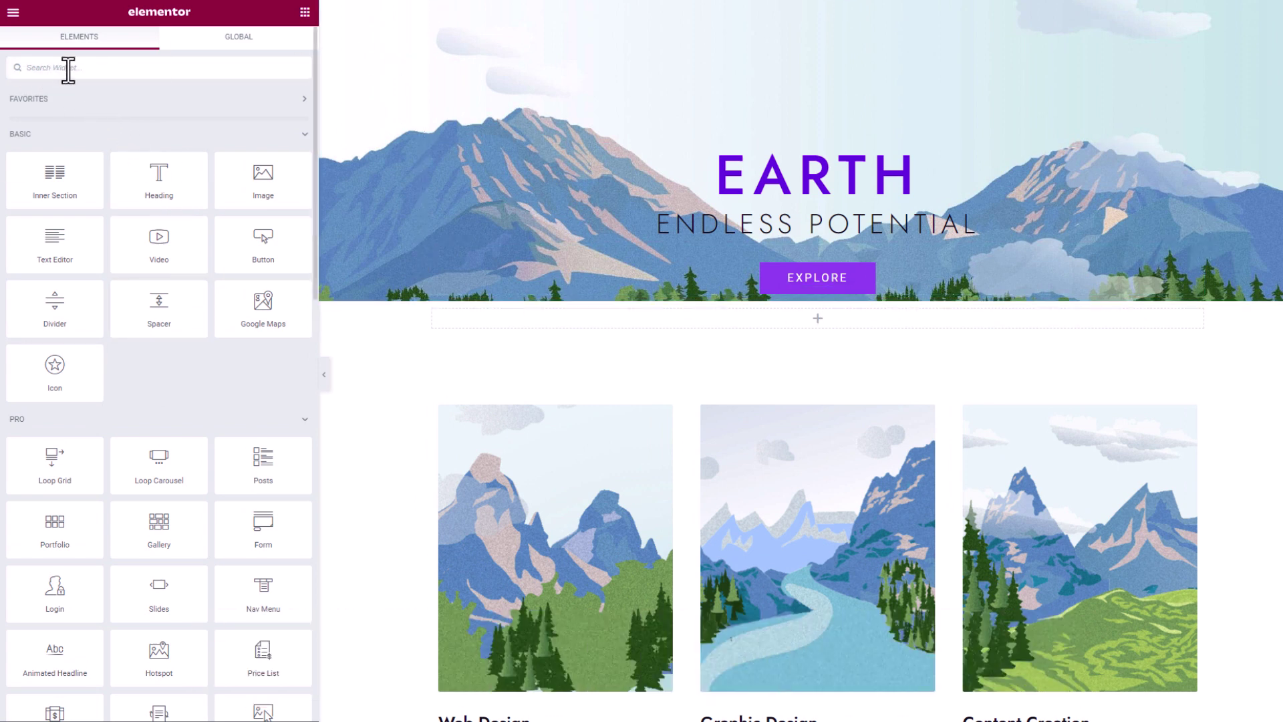
type("f")
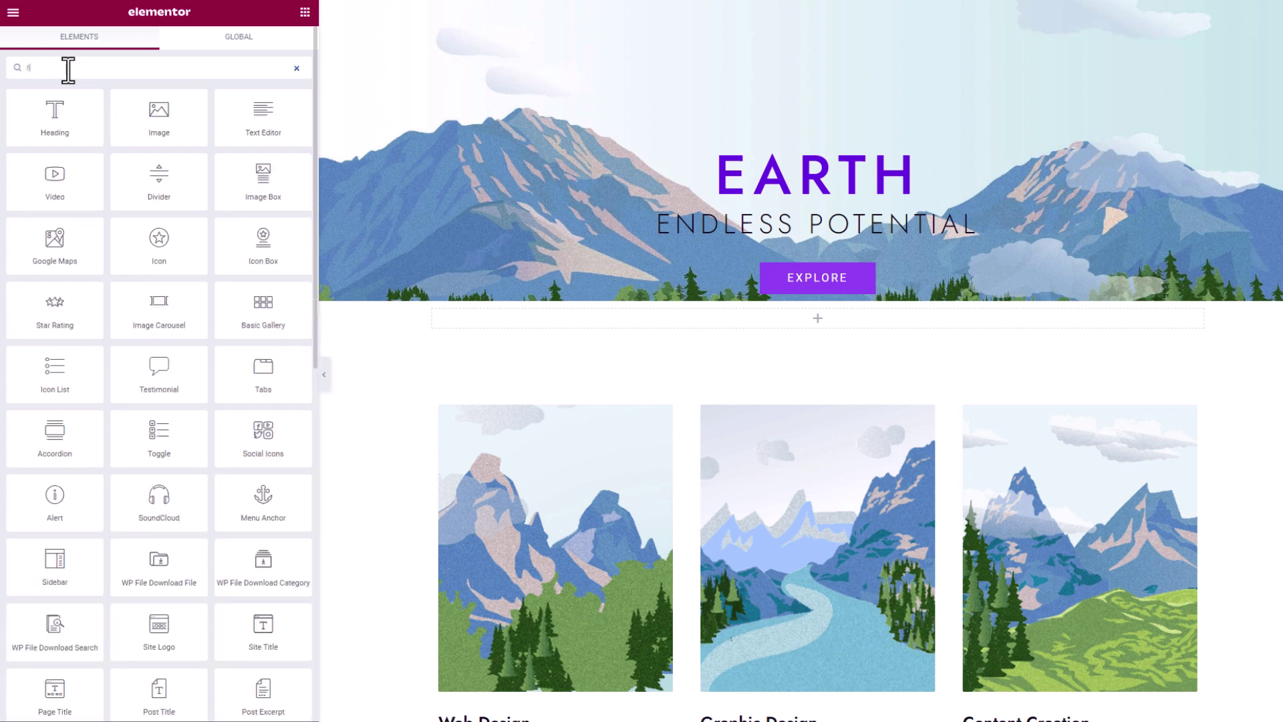
type("ile")
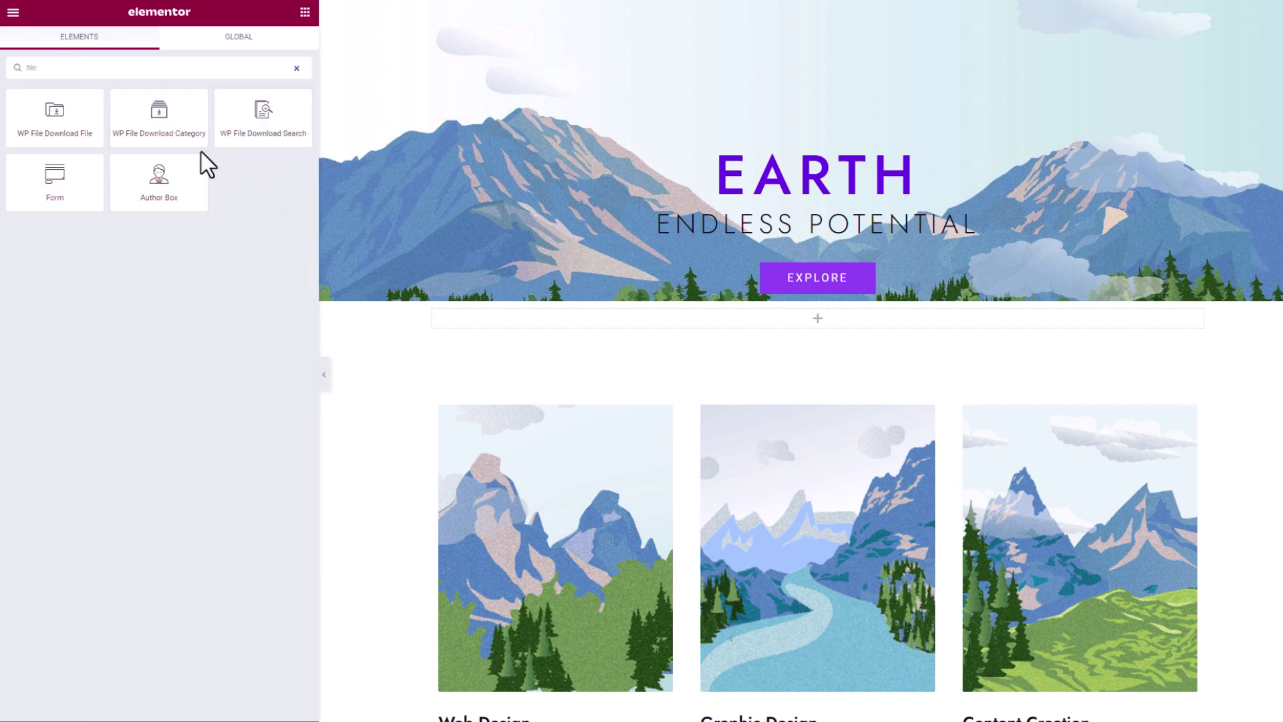
left_click_drag(176, 128, 629, 328)
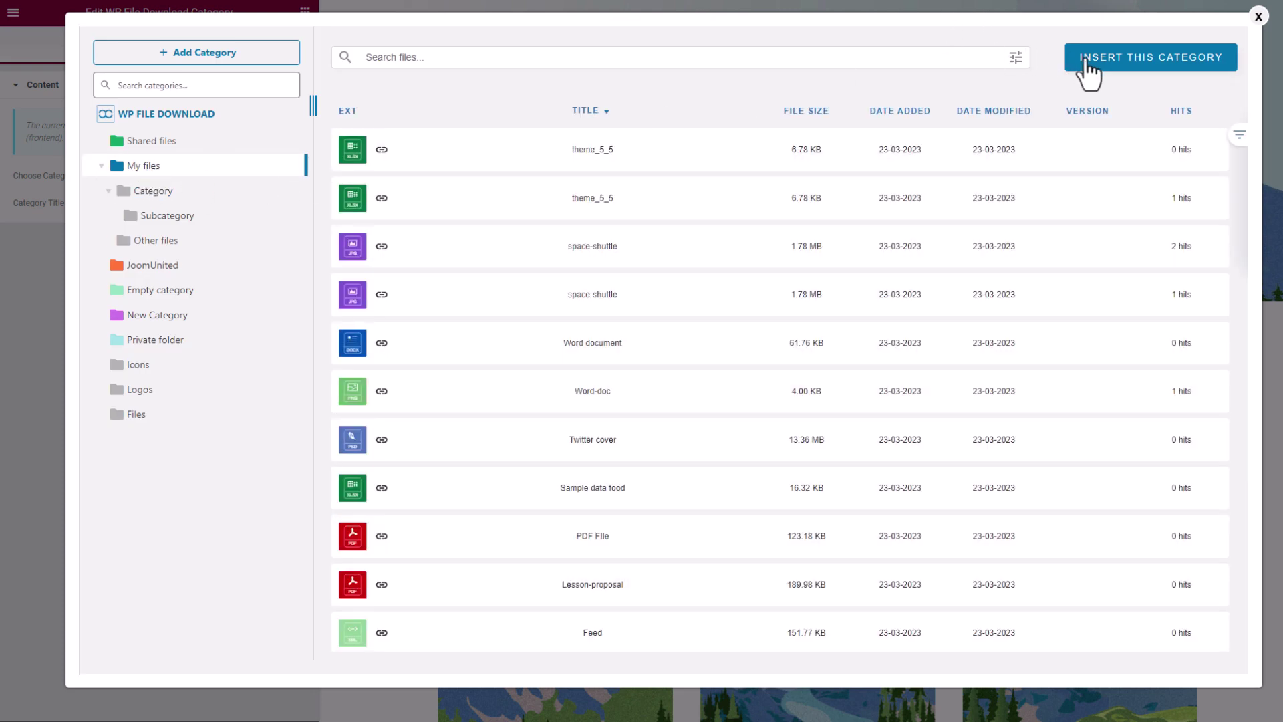
left_click(1155, 62)
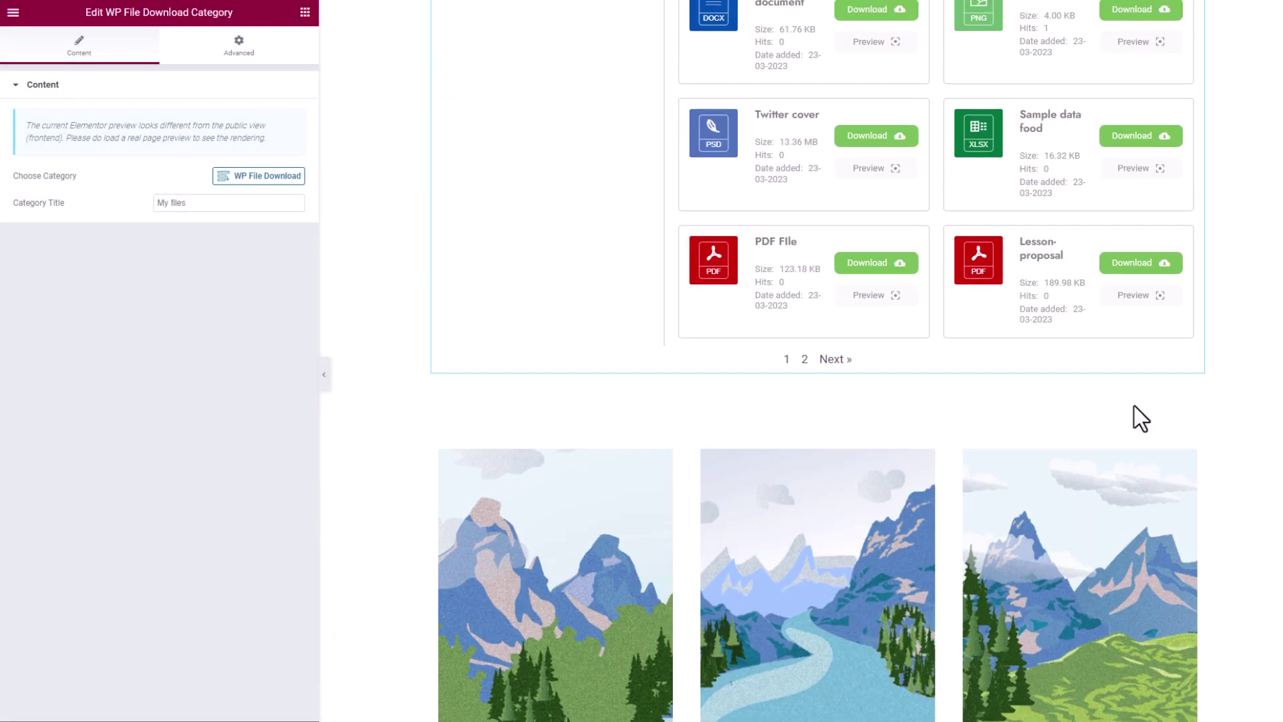
scroll(841, 507, "up", 2)
scroll(762, 514, "down", 4)
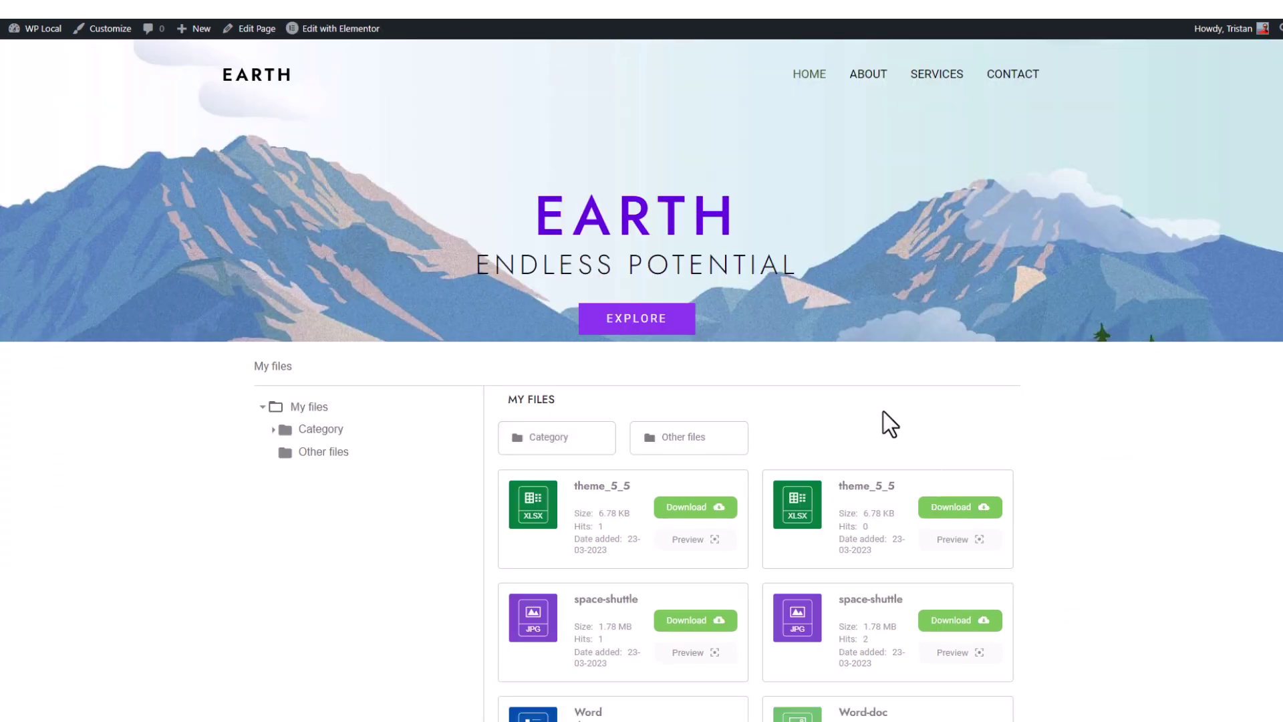
Preview the theme_5_5 spreadsheet on the live page, then open the Category and Subcategory folders
scroll(880, 407, "down", 3)
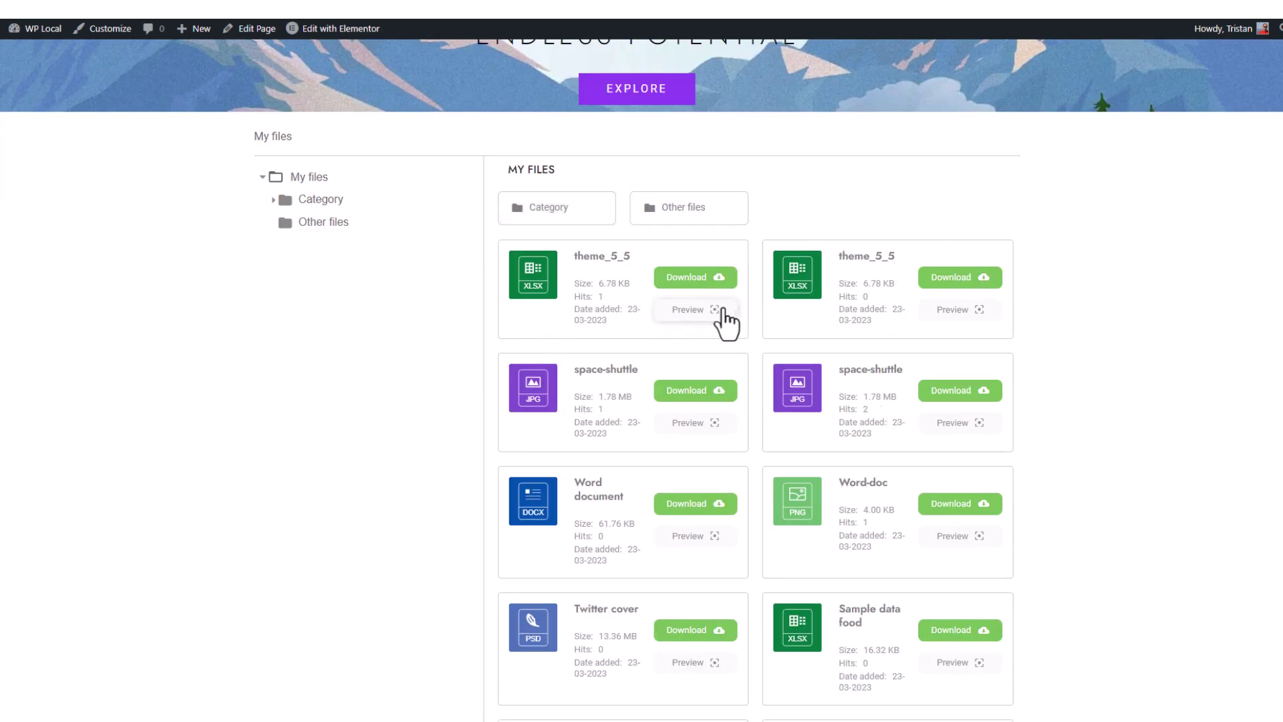
left_click(690, 311)
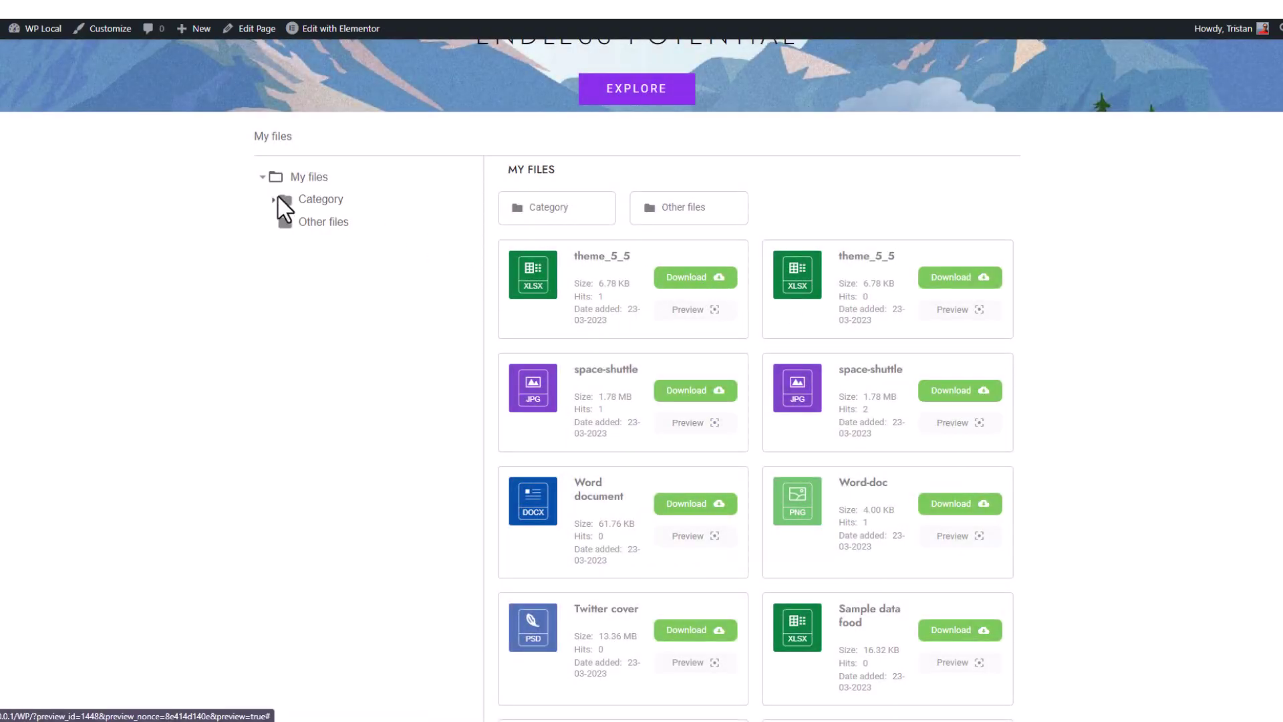
left_click(273, 199)
left_click(326, 200)
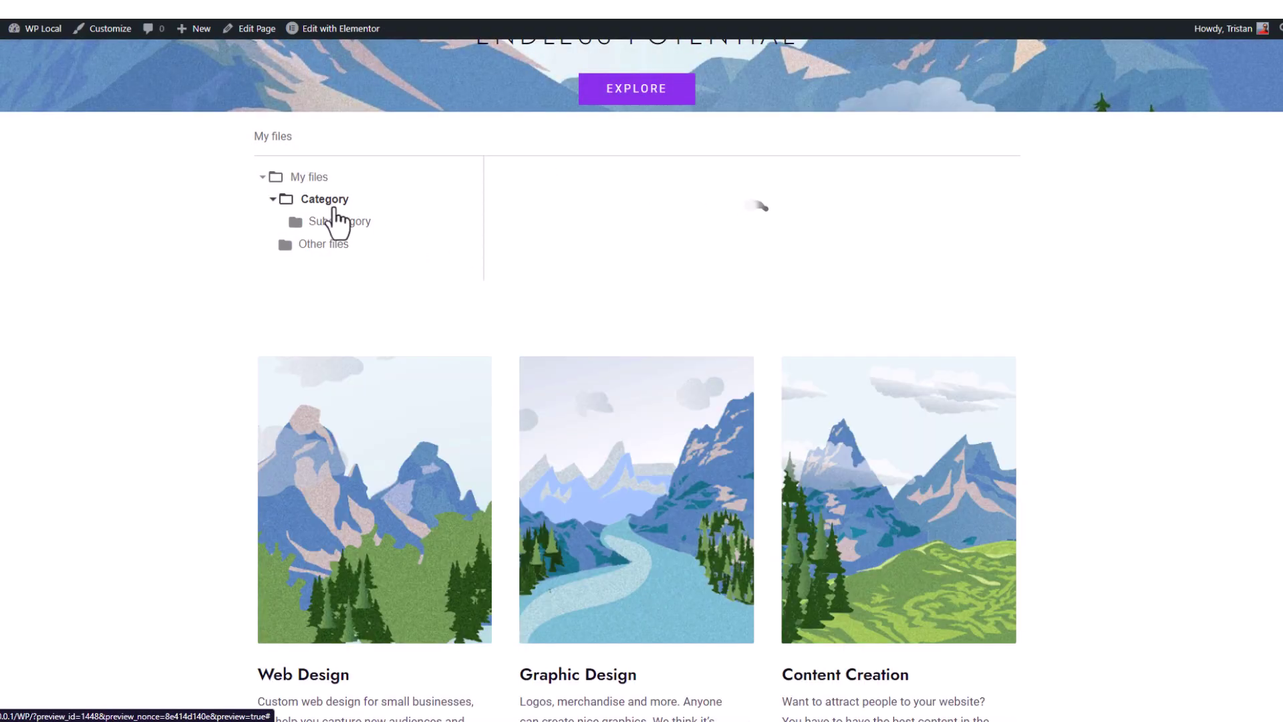
left_click(341, 222)
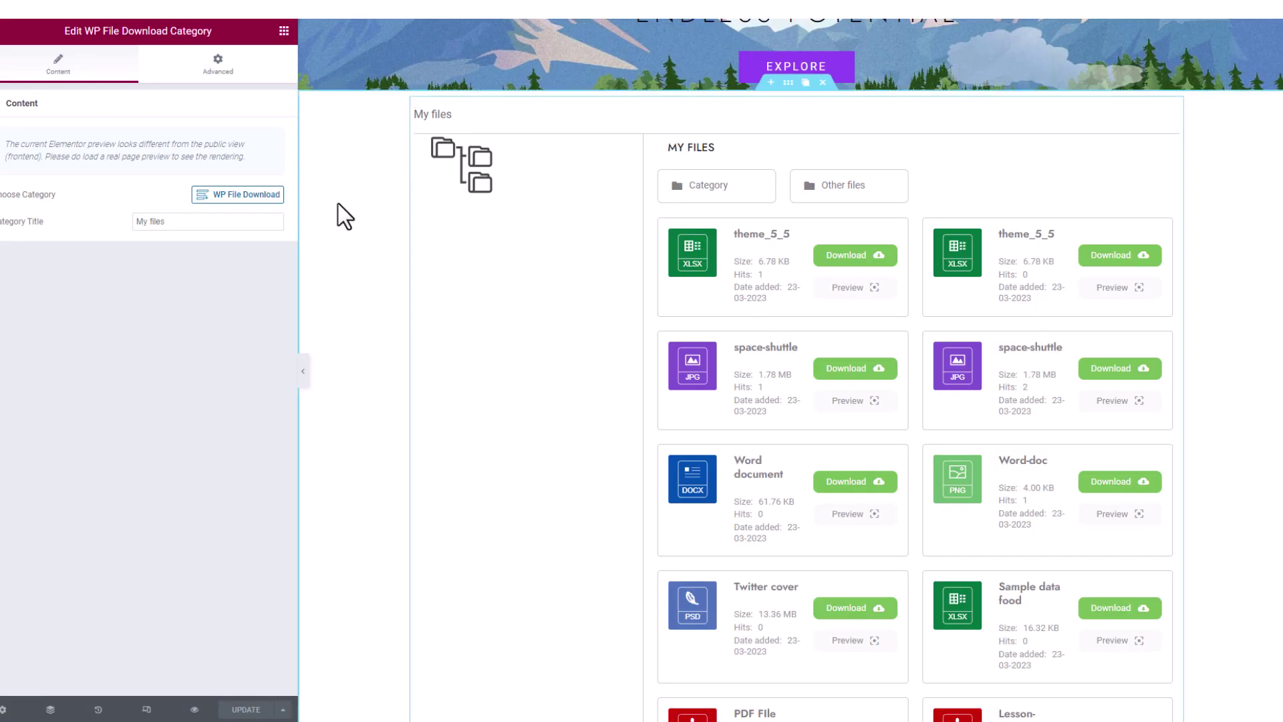
Switch My files to the Ggd theme in its Edit Category settings, save, and reload the page
left_click(246, 196)
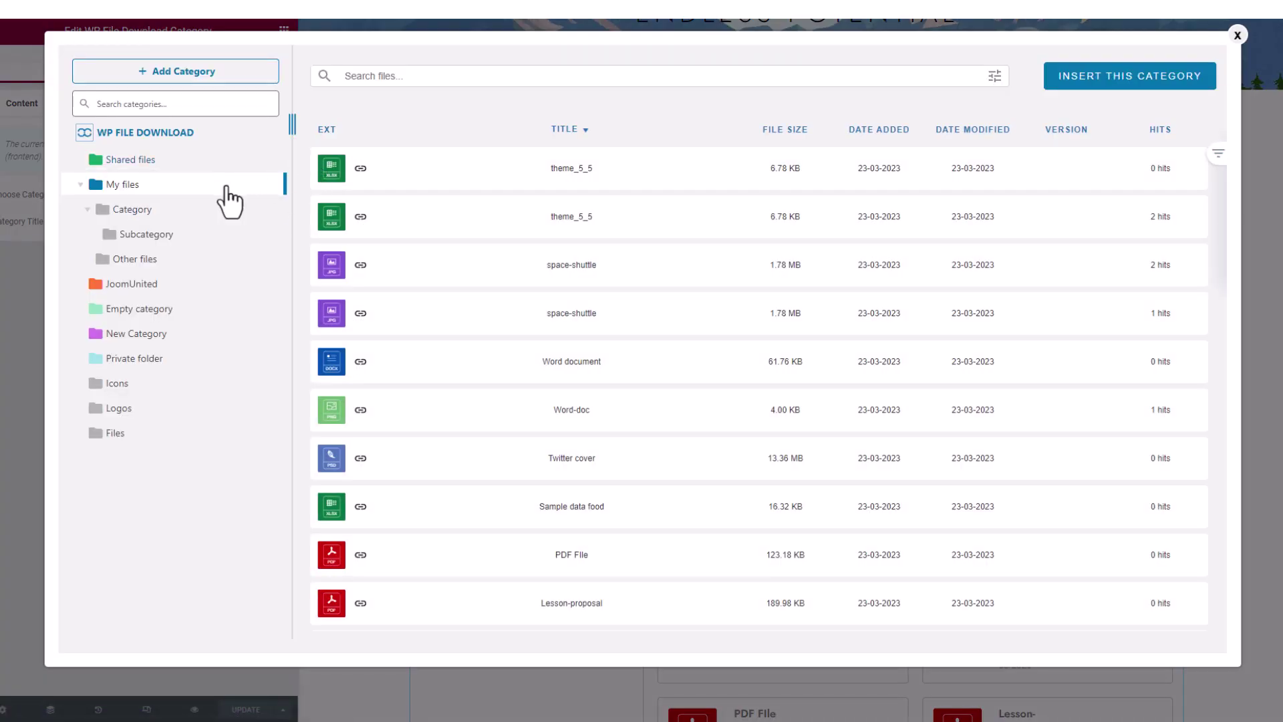
right_click(213, 189)
left_click(294, 399)
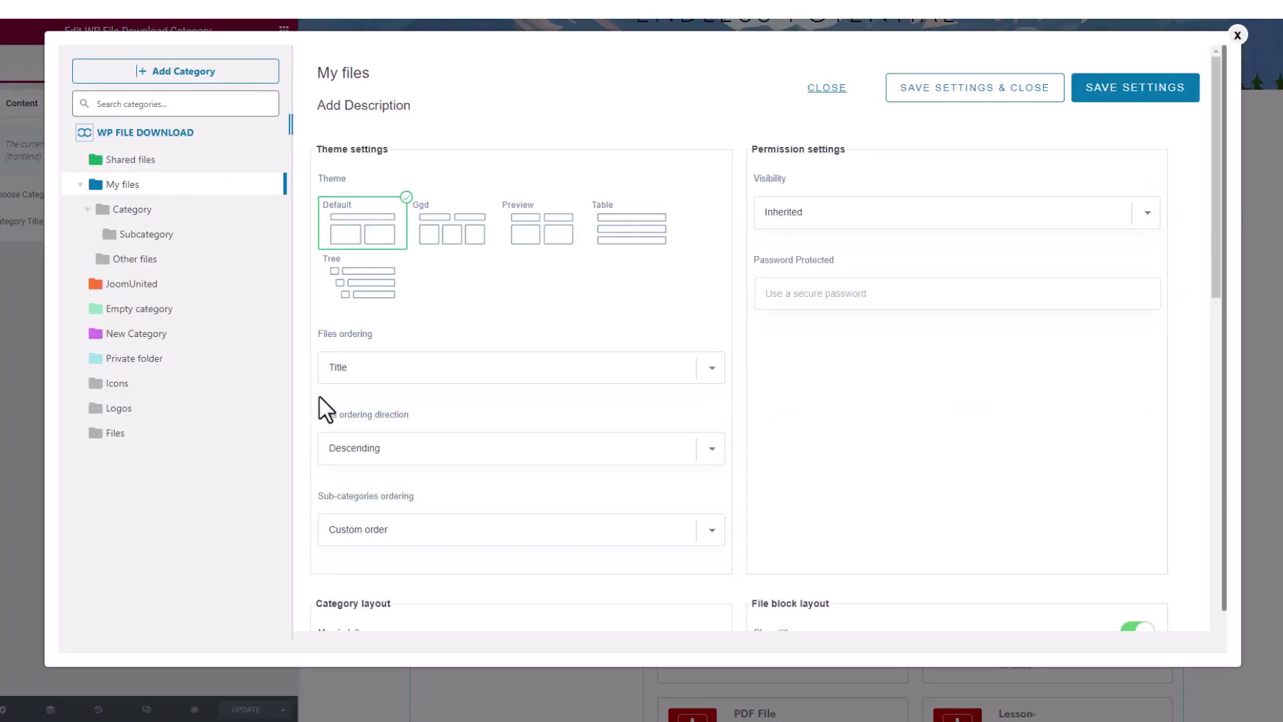
left_click(444, 229)
left_click(1104, 93)
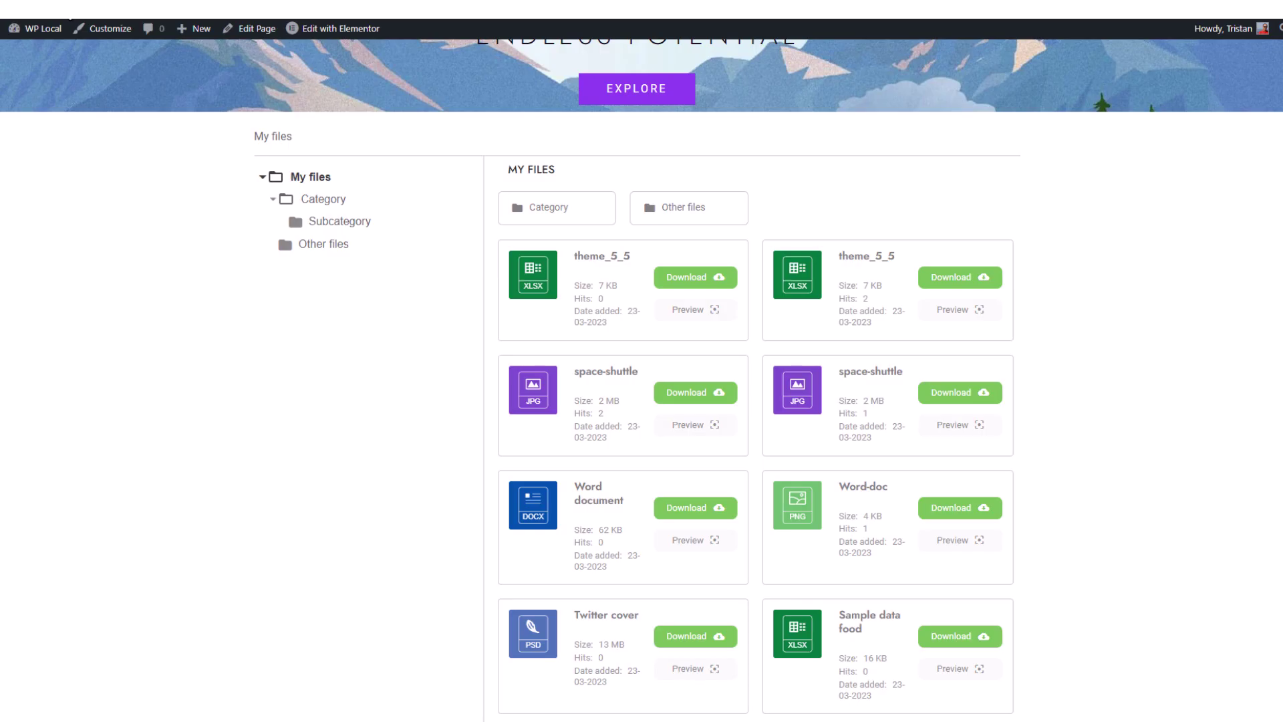
key("F5")
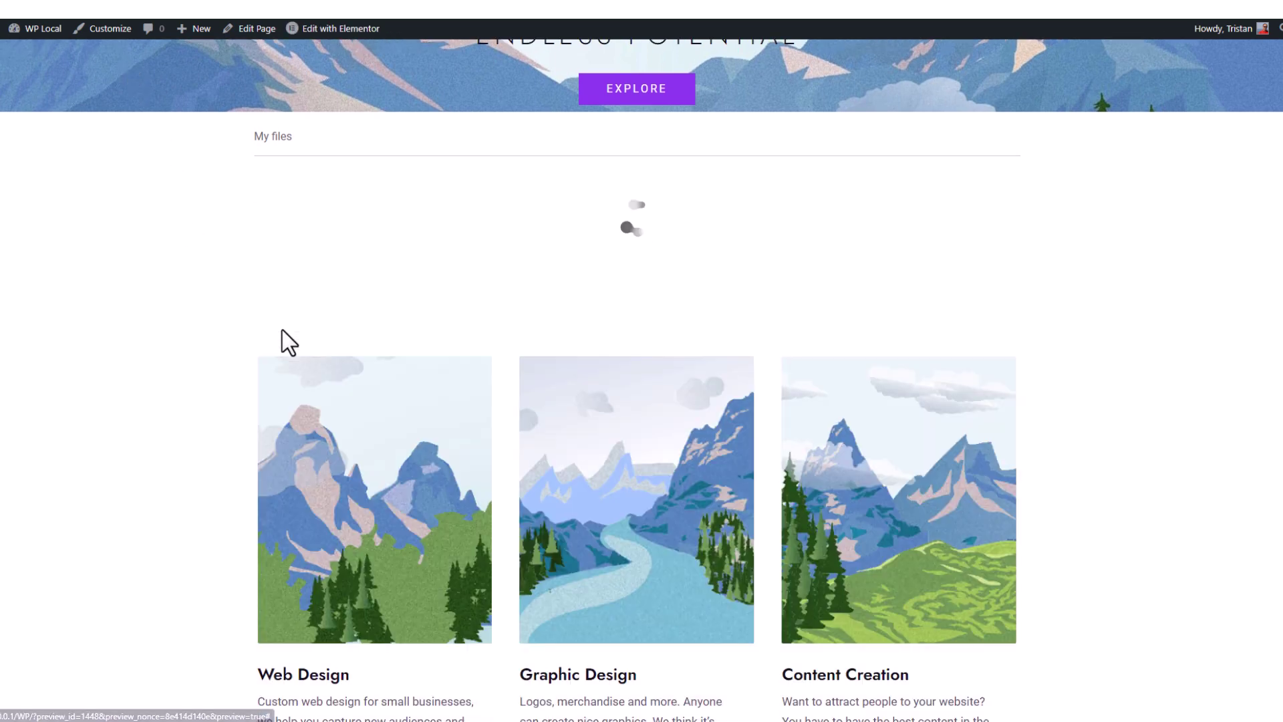
Set the category to the Preview theme, save, and reload to see Other files as tiles
left_click(428, 210)
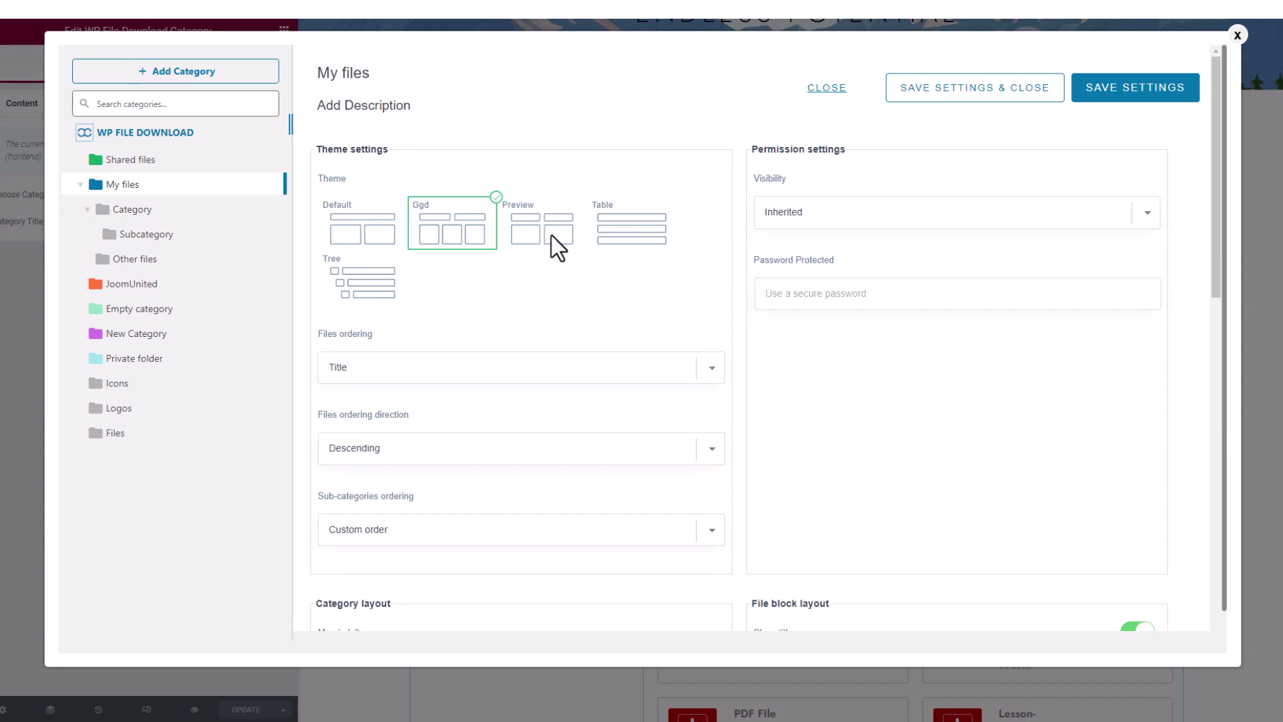
left_click(552, 230)
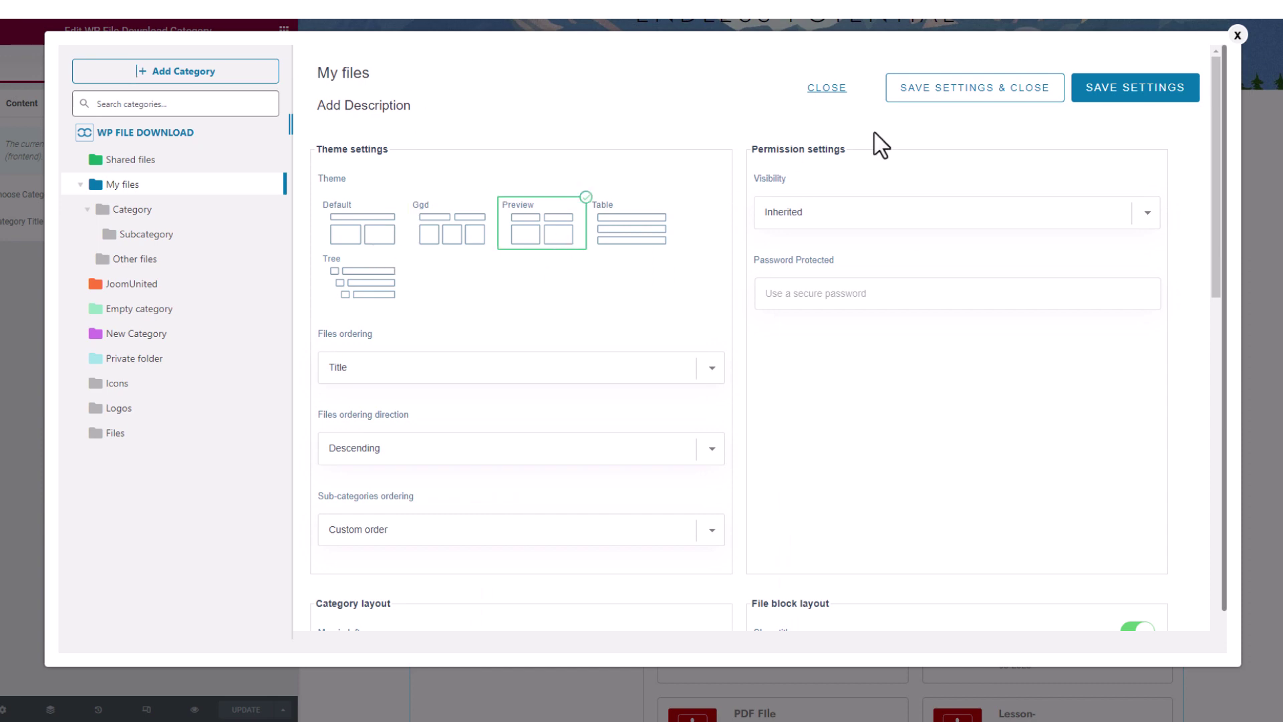
left_click(1105, 90)
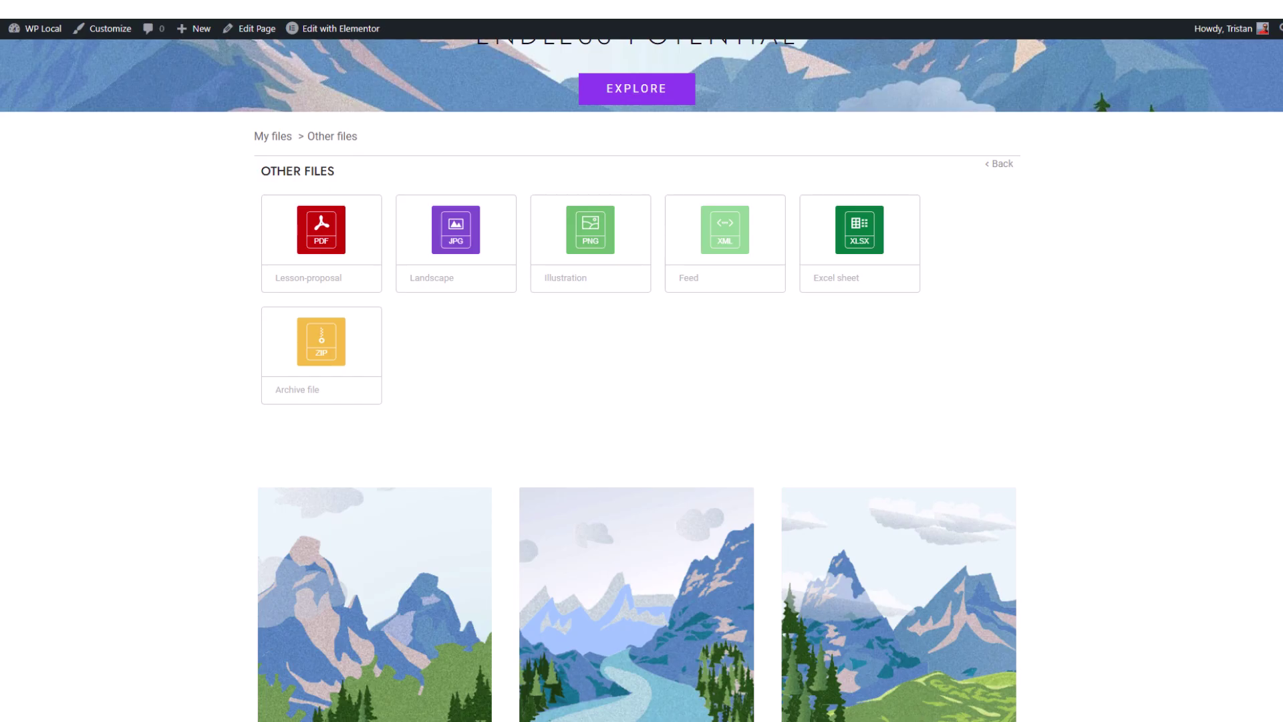
key("F5")
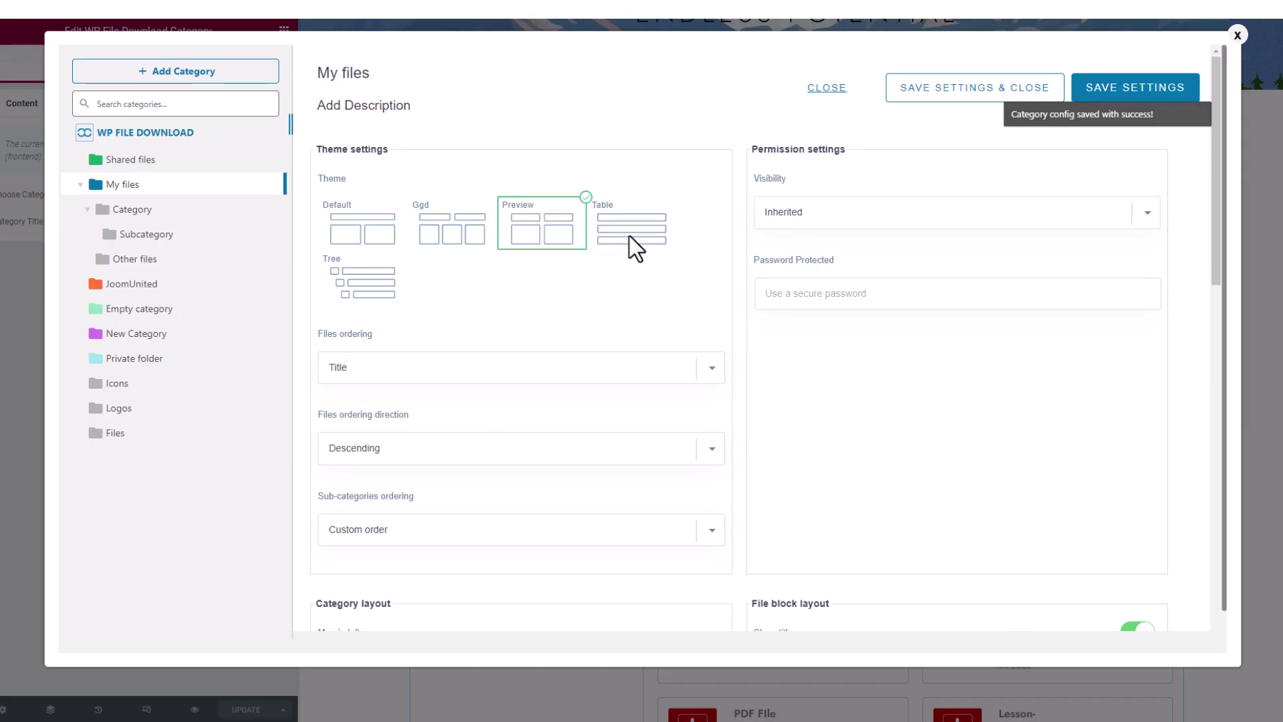
Switch My files to the Table theme, save, and reload the page
left_click(629, 235)
left_click(1104, 94)
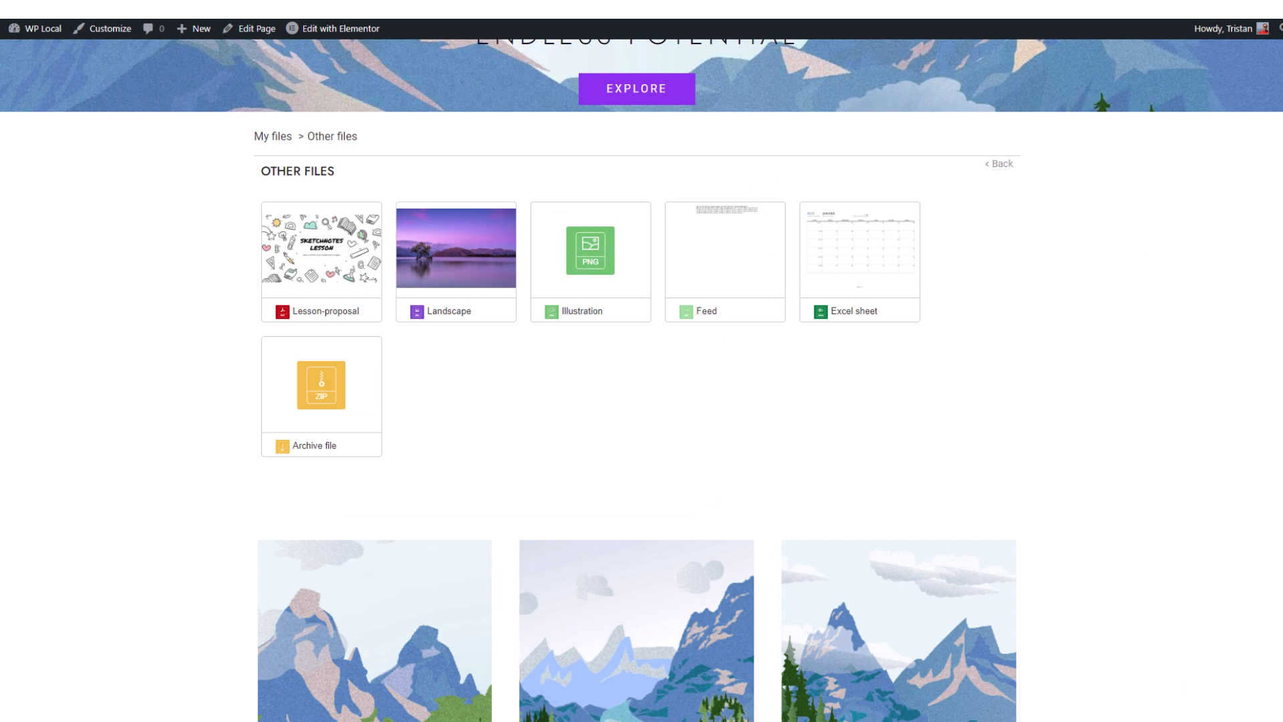
key("F5")
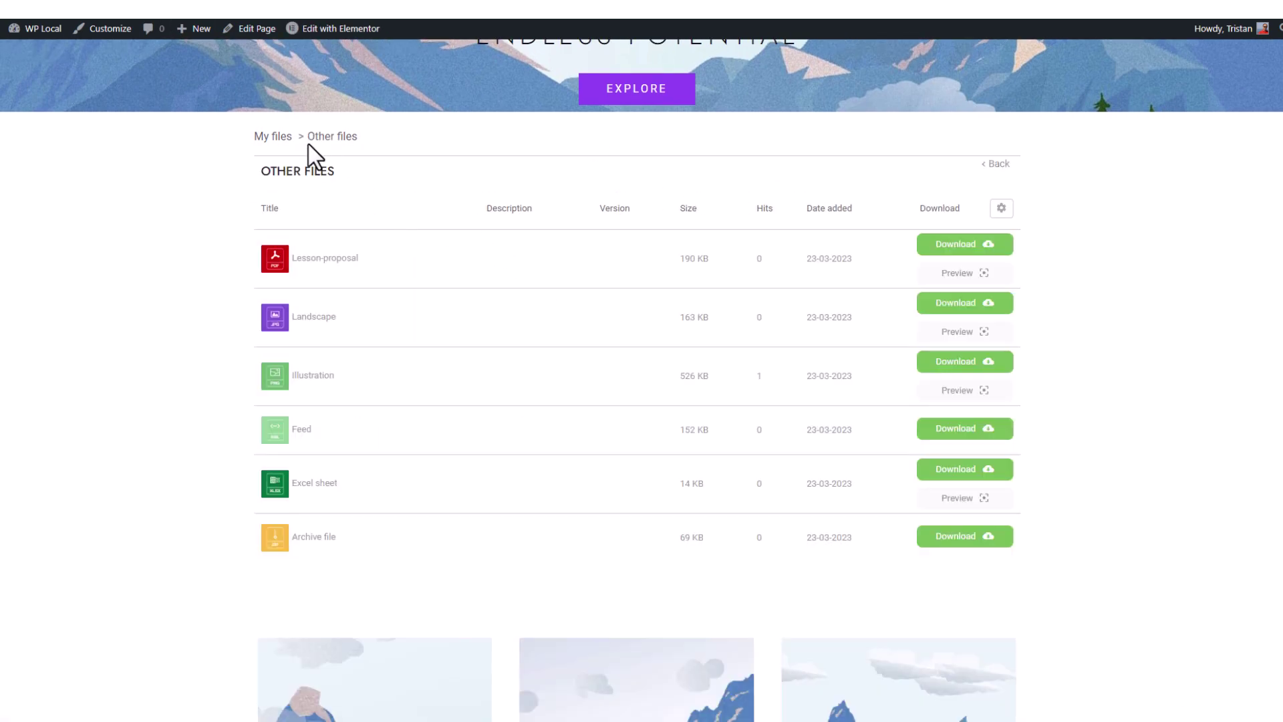
Apply the Tree theme, save and reload, then expand Other files and open Landscape's details
left_click(278, 136)
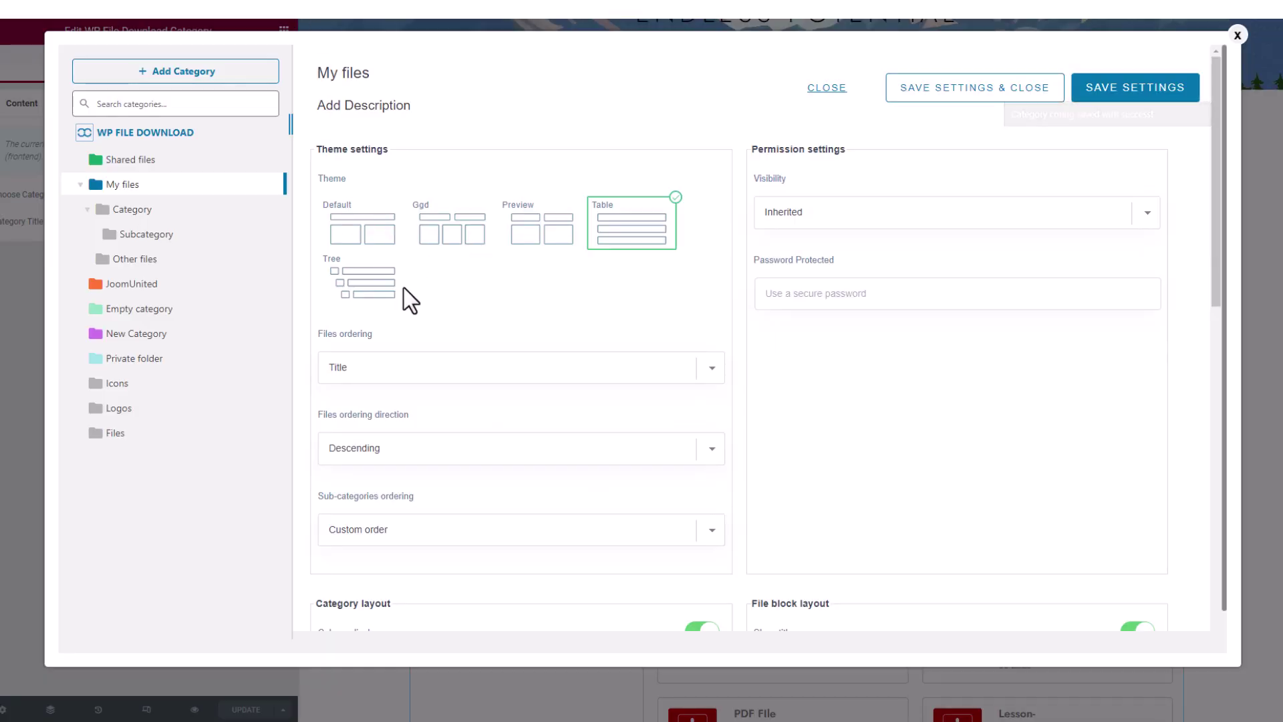
left_click(401, 286)
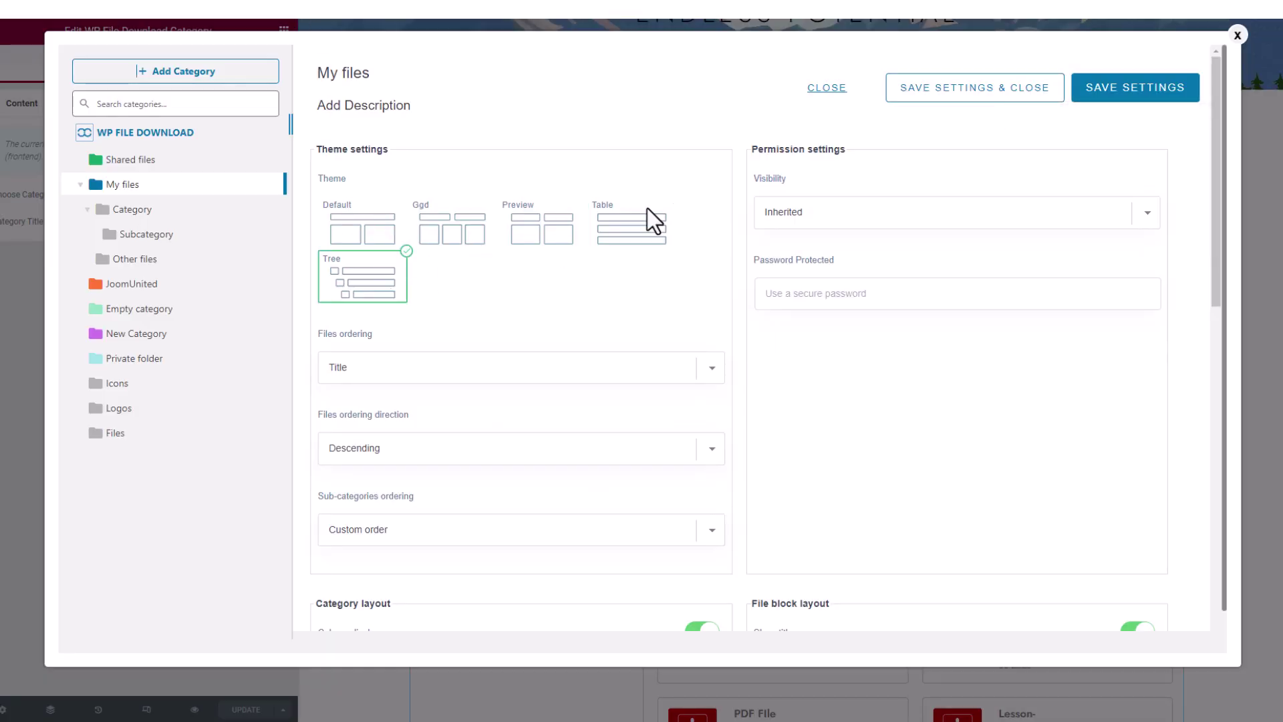
left_click(1143, 96)
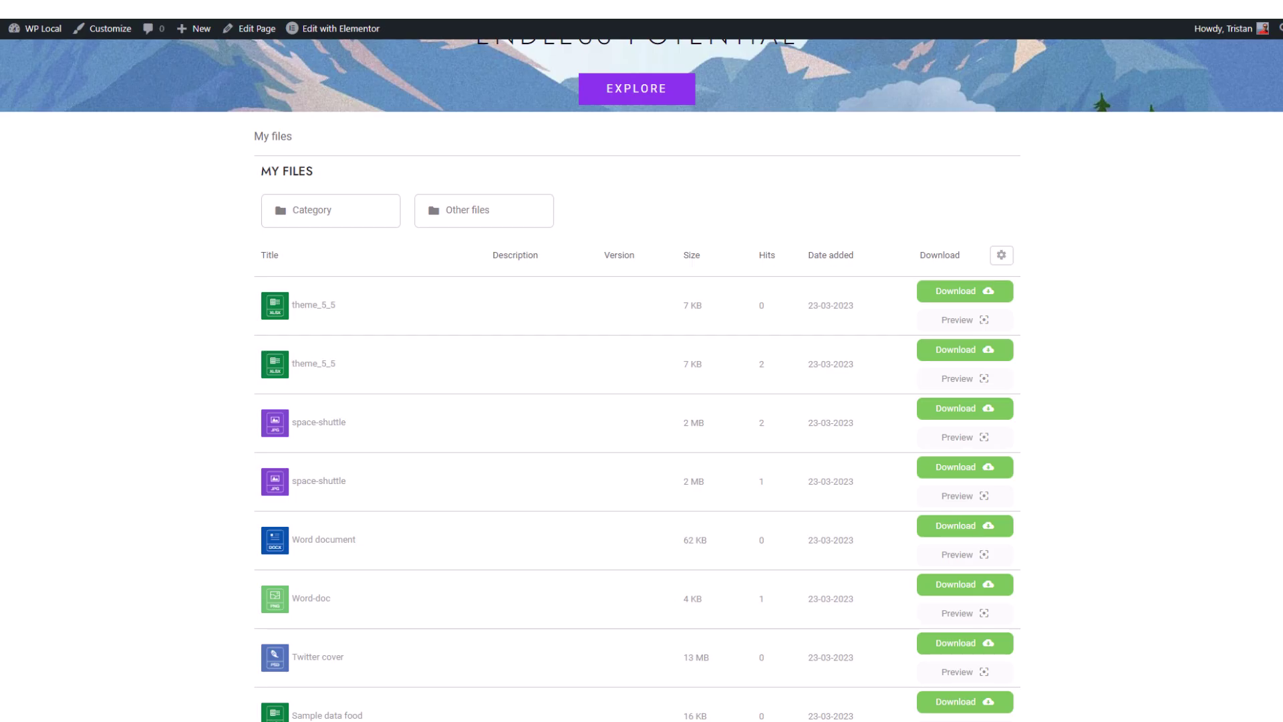
key("F5")
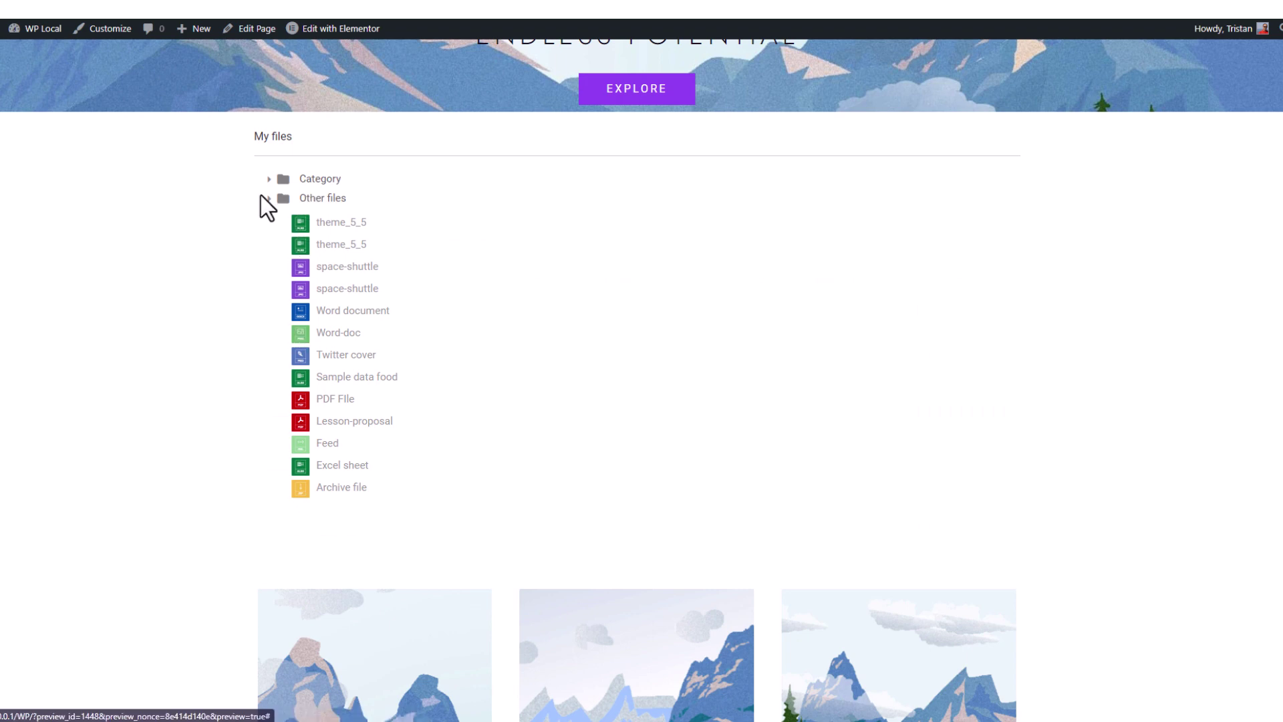
left_click(268, 199)
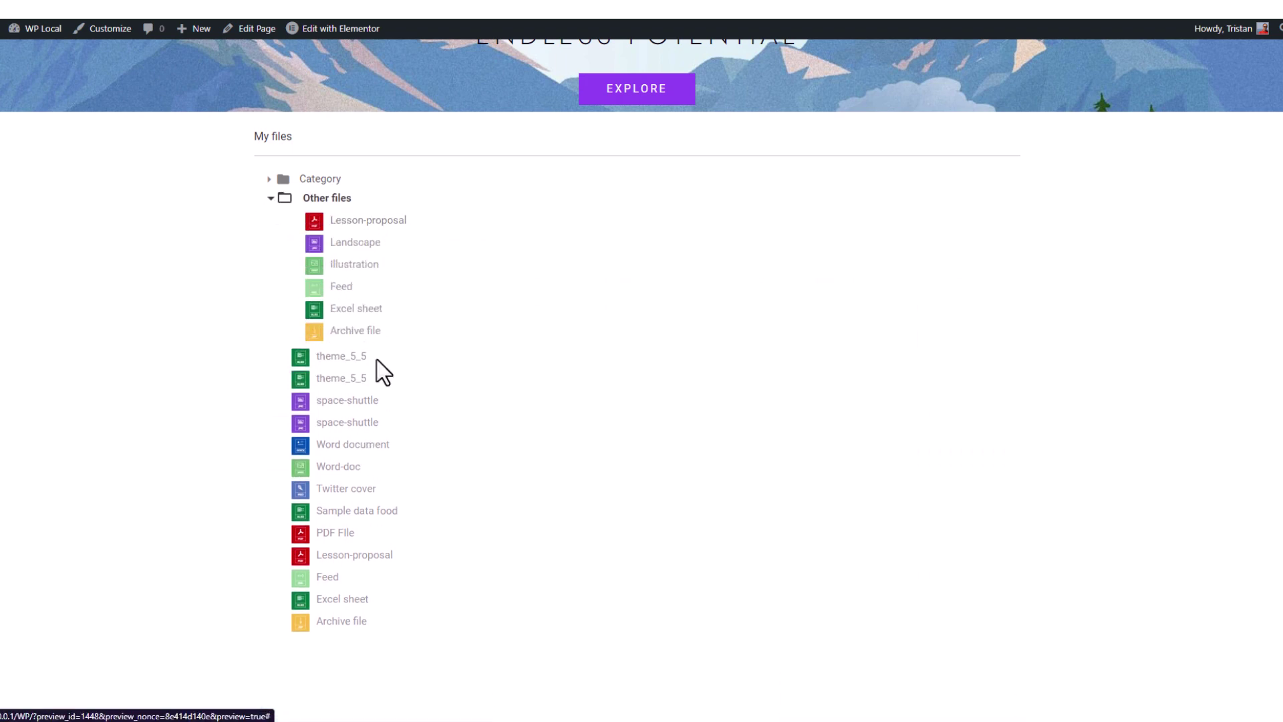
left_click(352, 244)
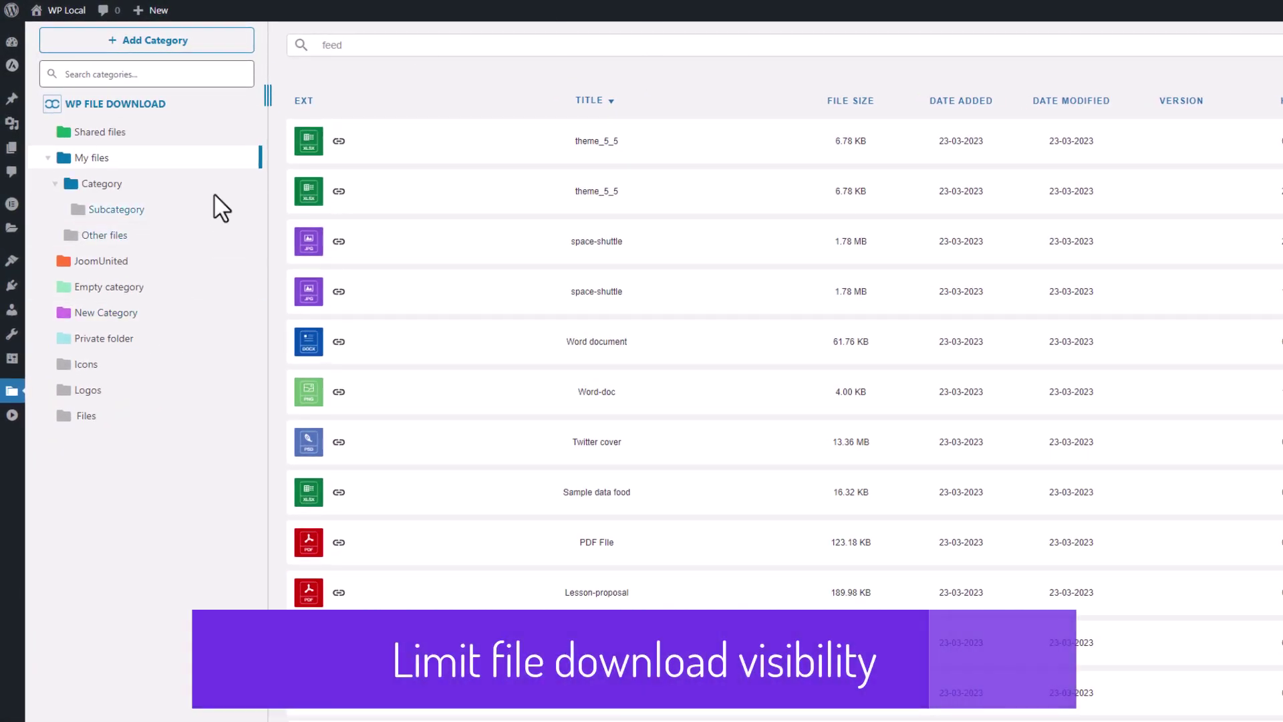
In My files' category permission settings, set Visibility to Private limited to the Subscriber role
right_click(106, 163)
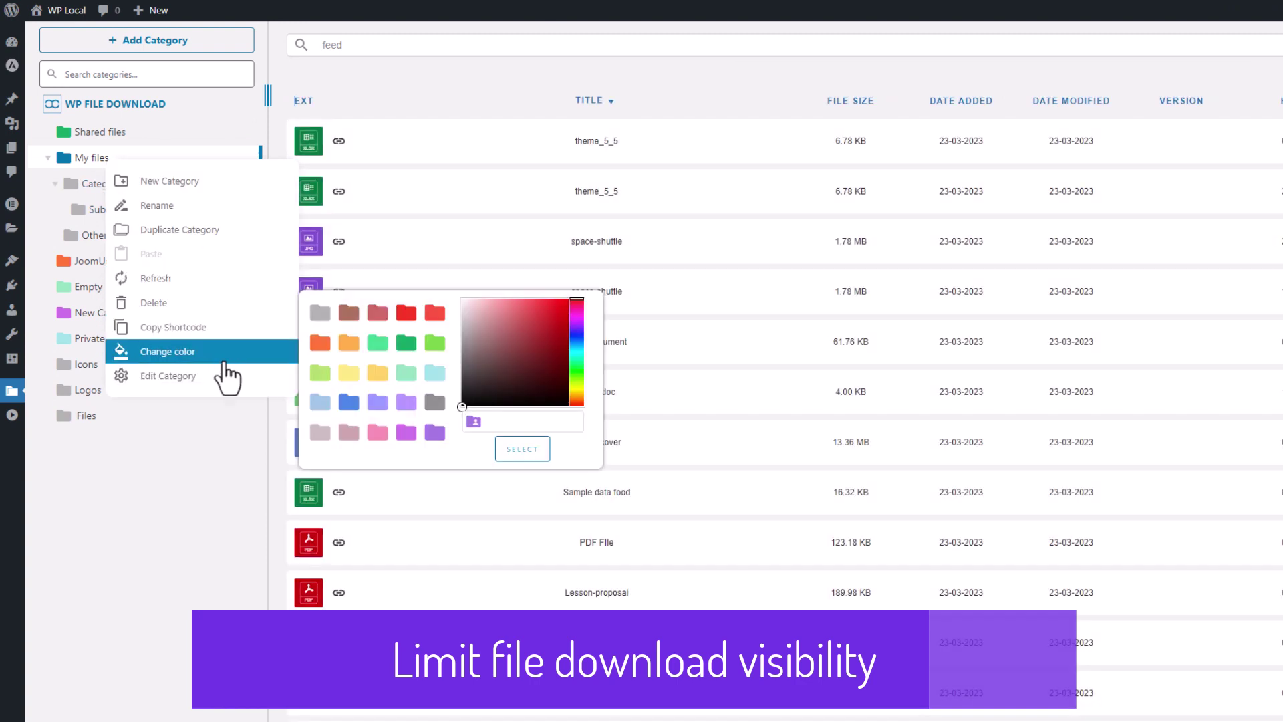
left_click(186, 377)
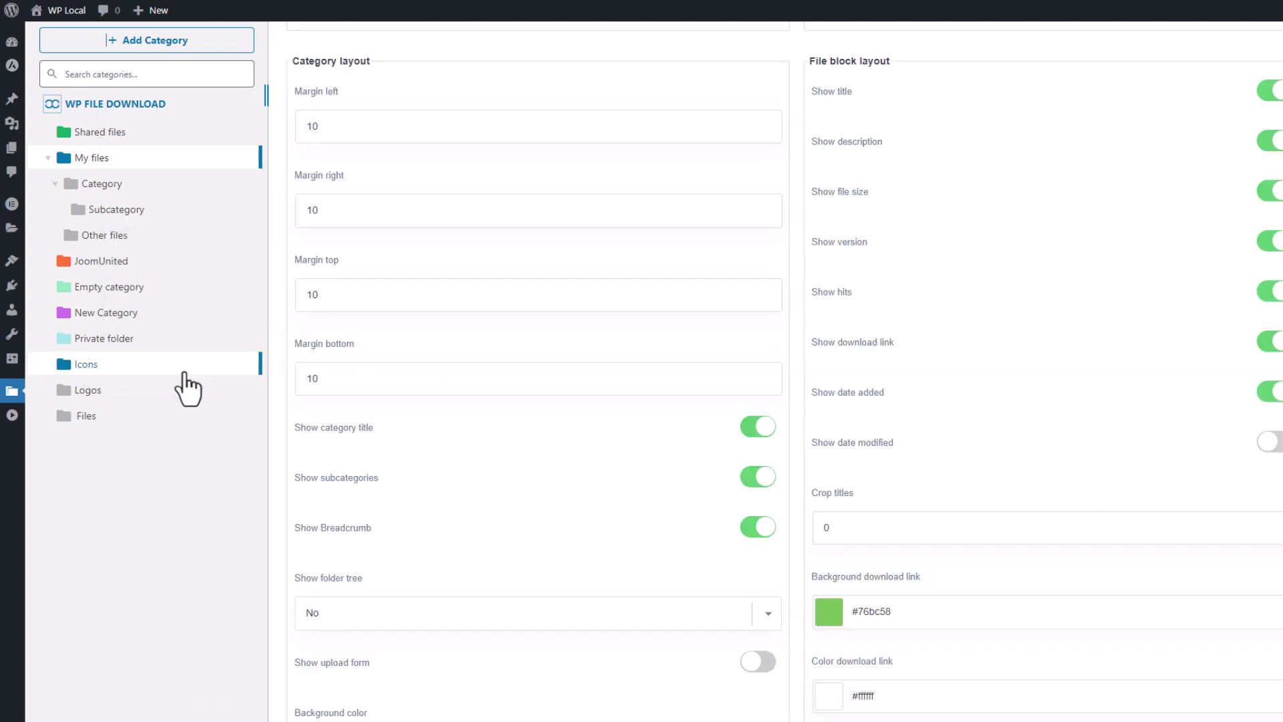
scroll(581, 372, "up", 5)
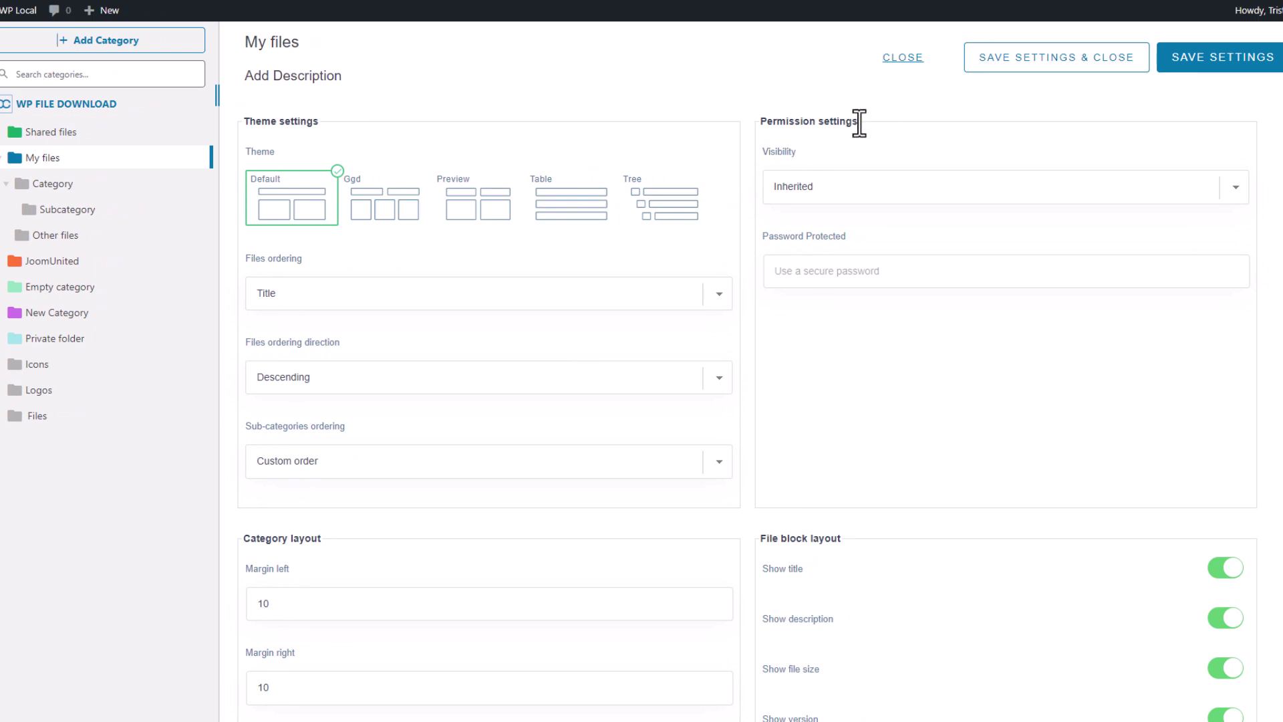
left_click_drag(859, 122, 765, 126)
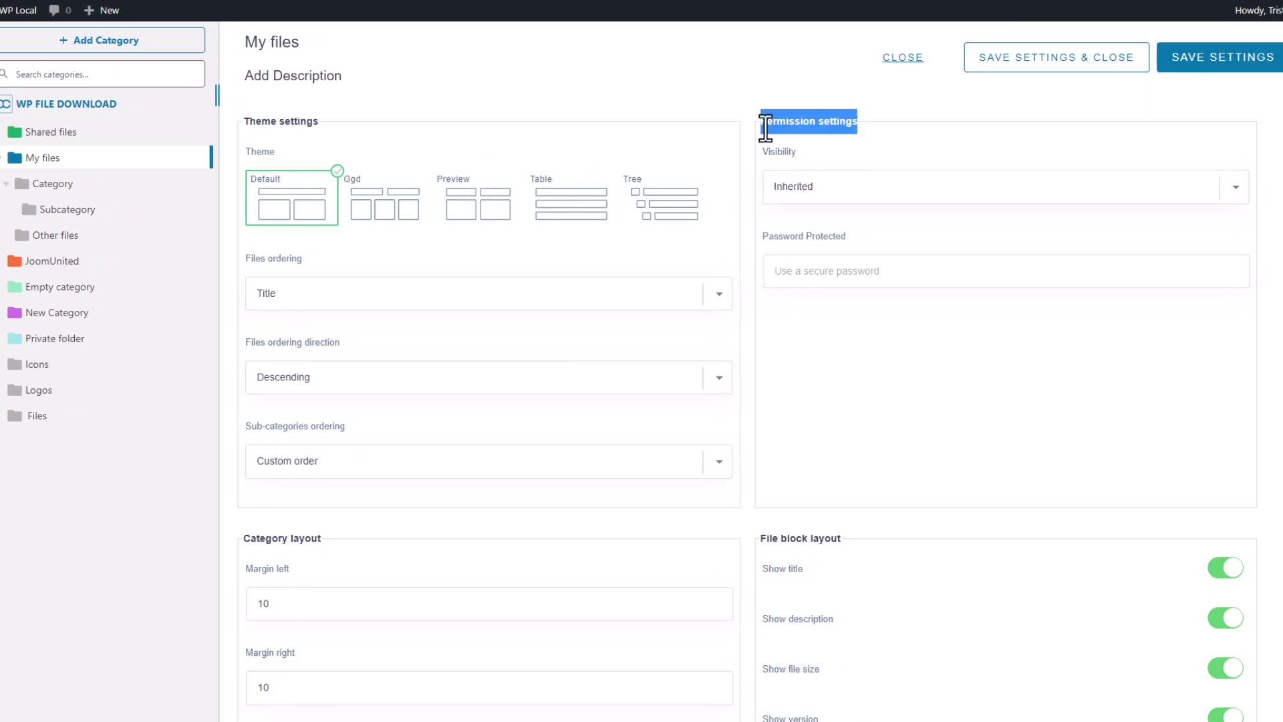
left_click(949, 357)
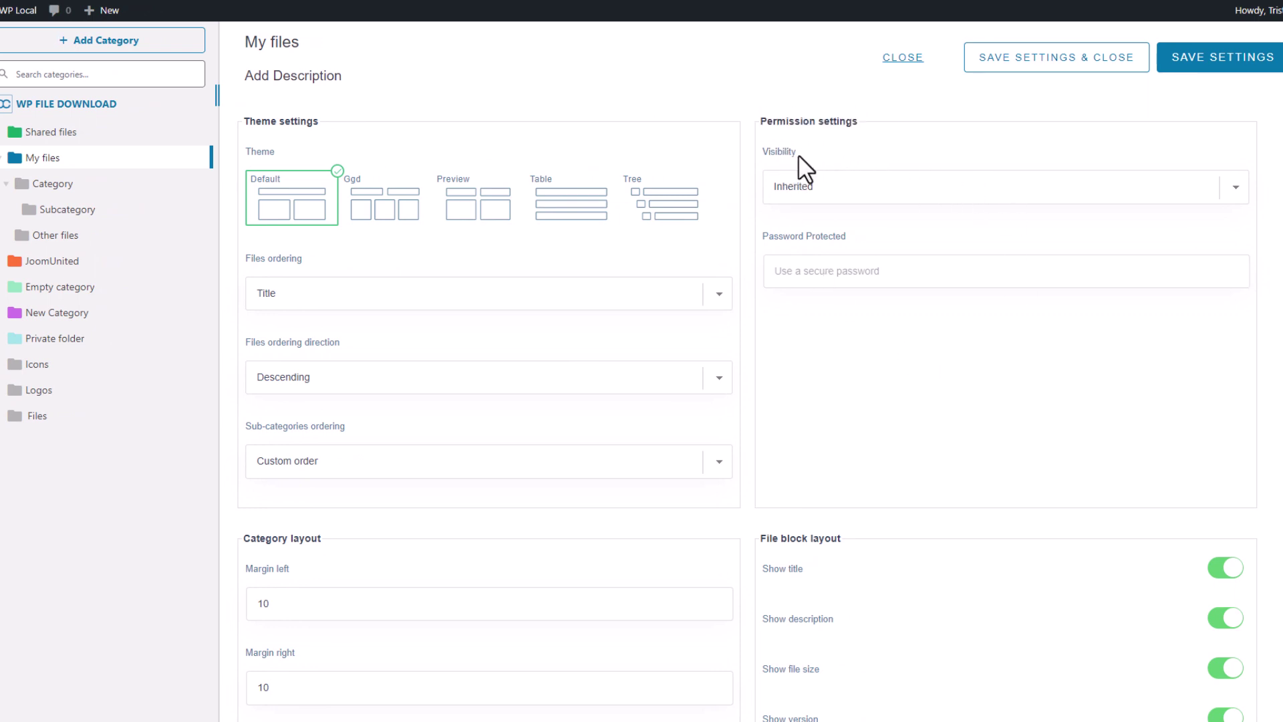
left_click(842, 197)
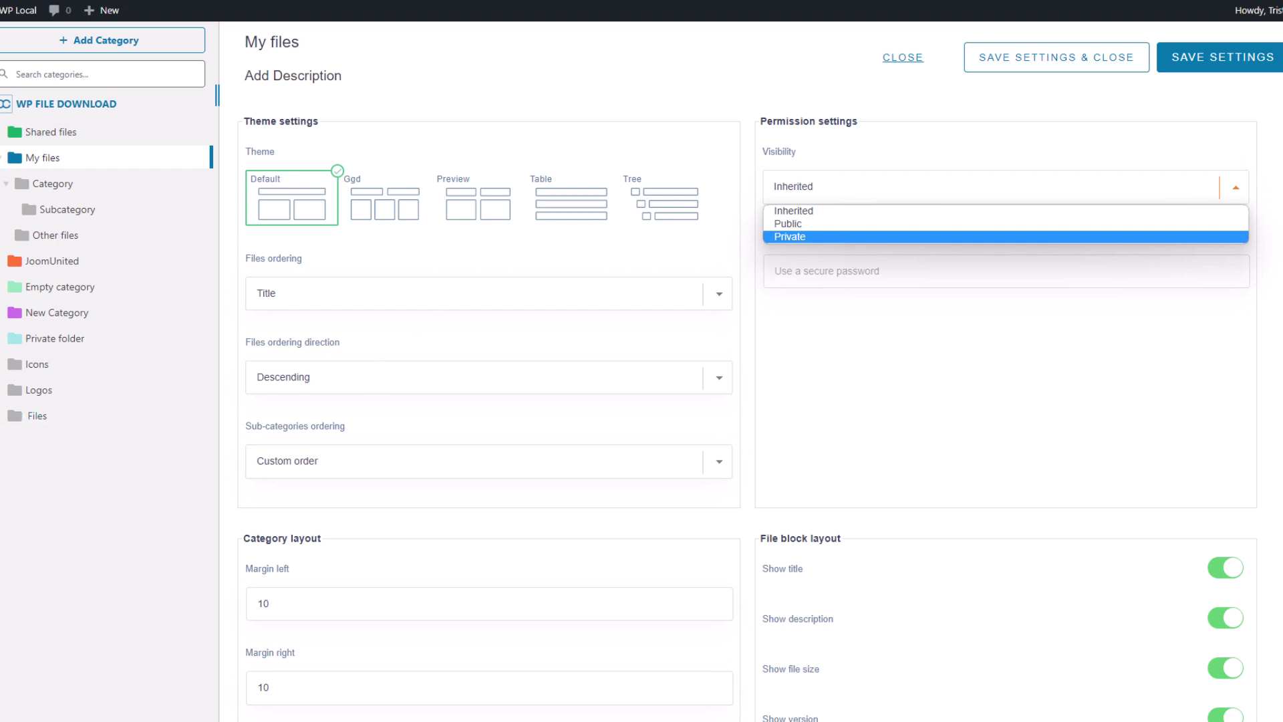
mouse_move(1, 394)
left_click(94, 171)
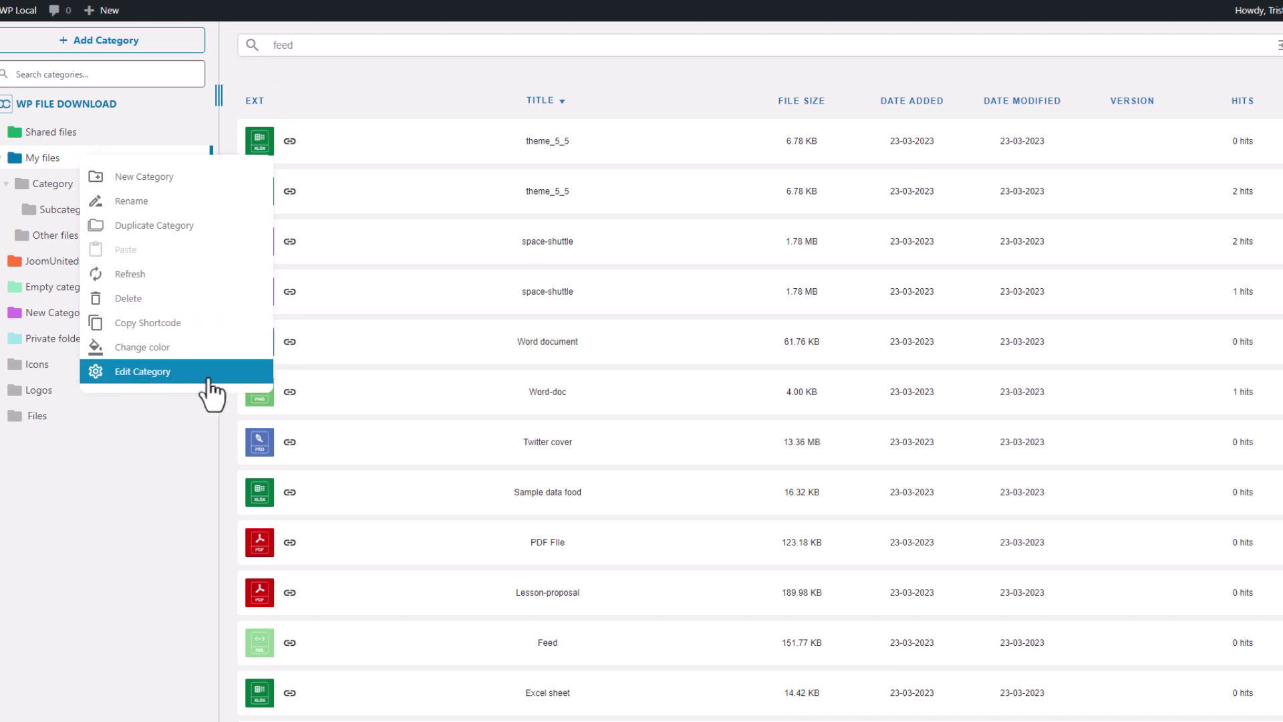
left_click(203, 371)
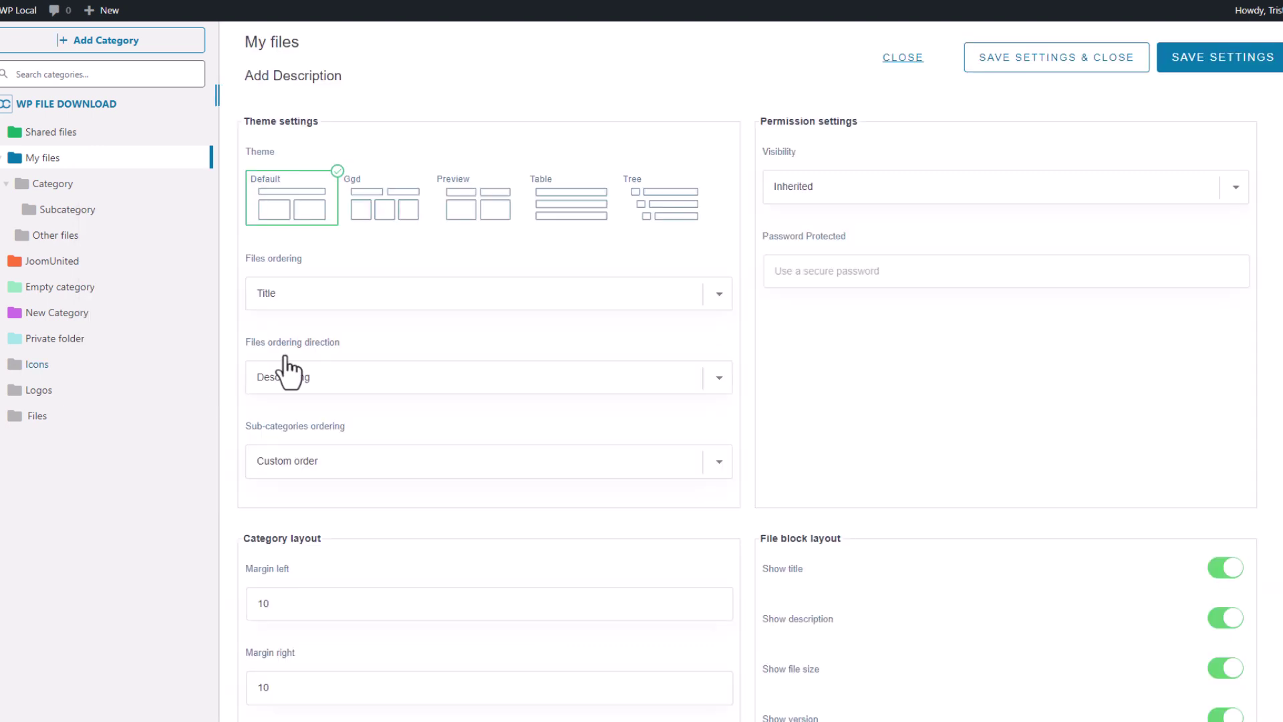
left_click(860, 186)
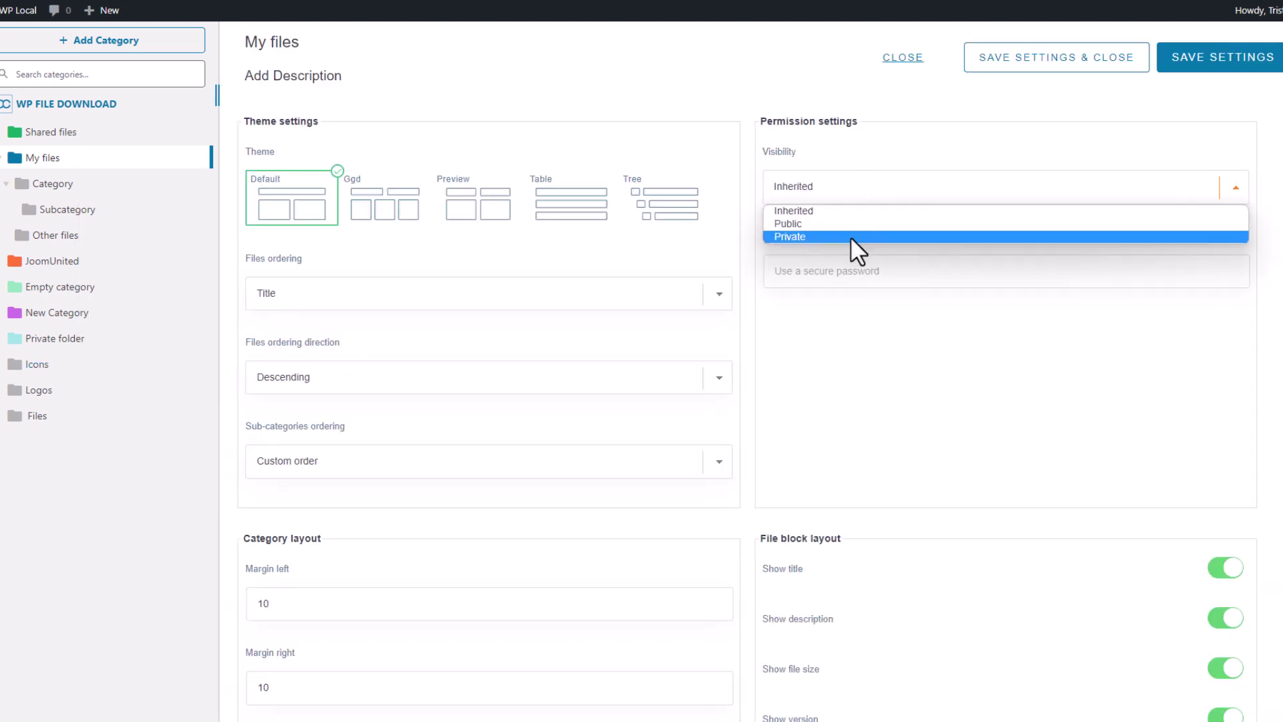
left_click(794, 232)
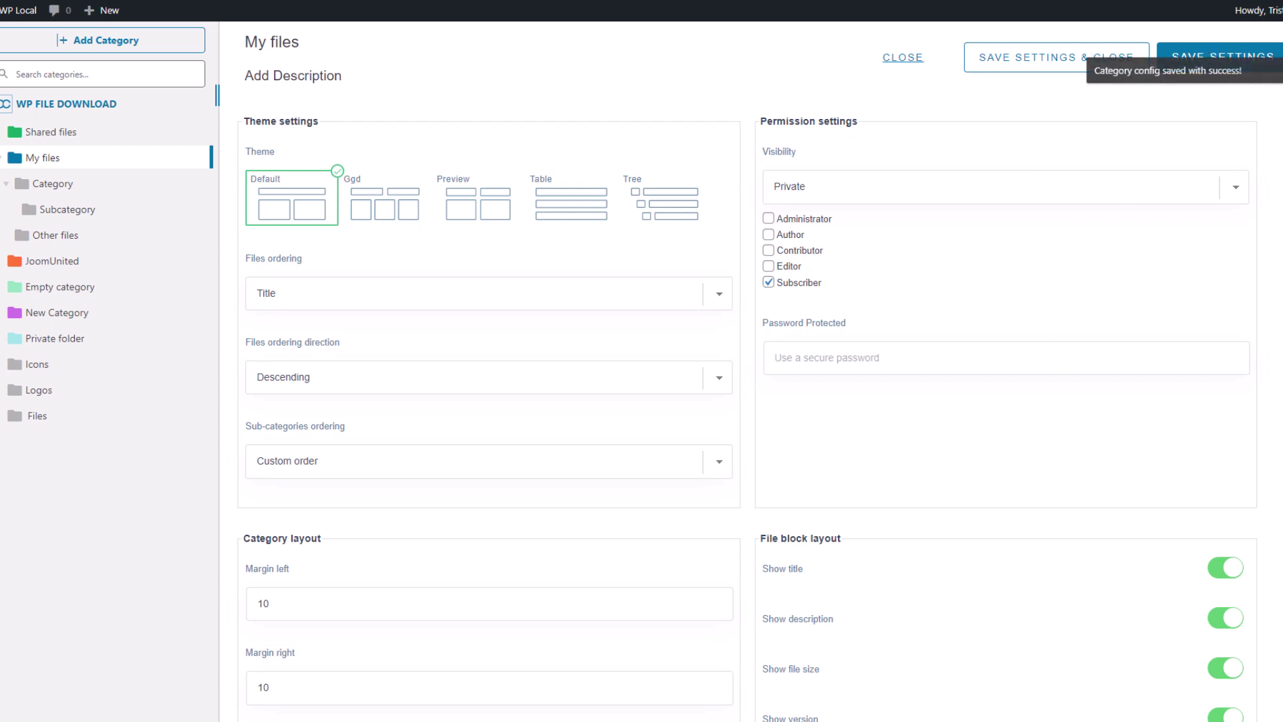
Reload the live home page in Edge to confirm My files is hidden, then return to the admin
key("alt+Tab")
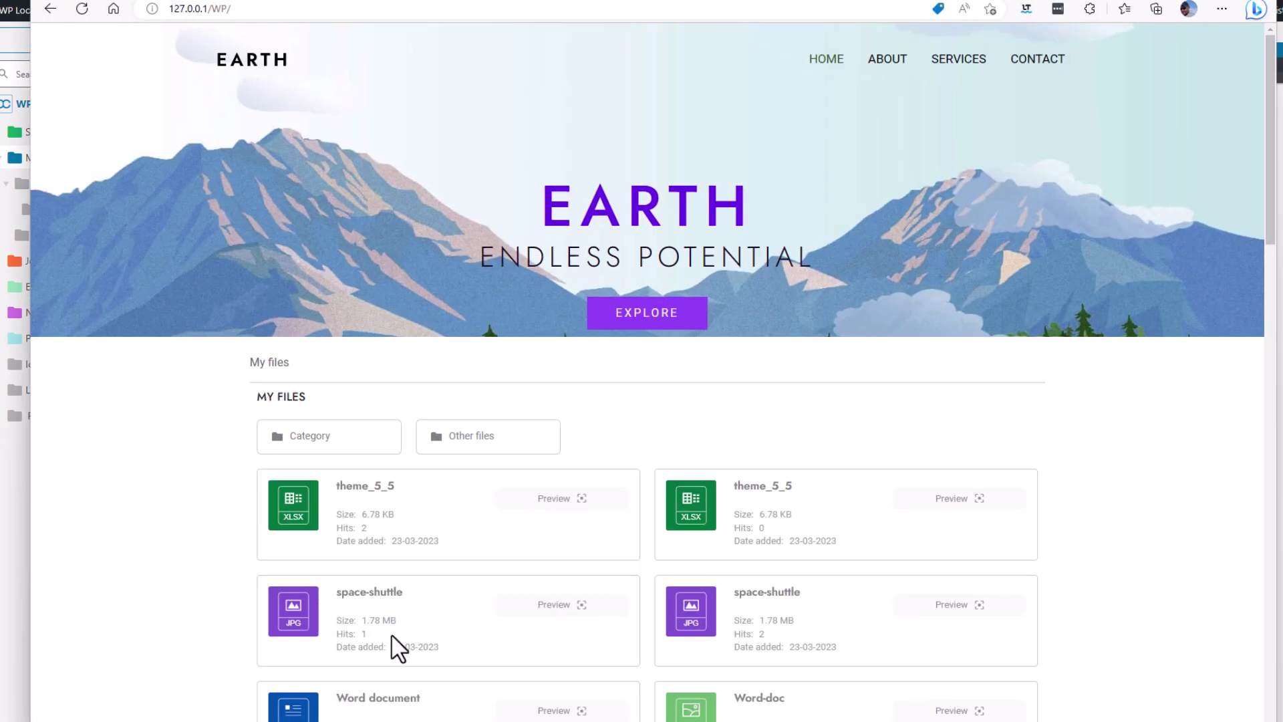
left_click(84, 10)
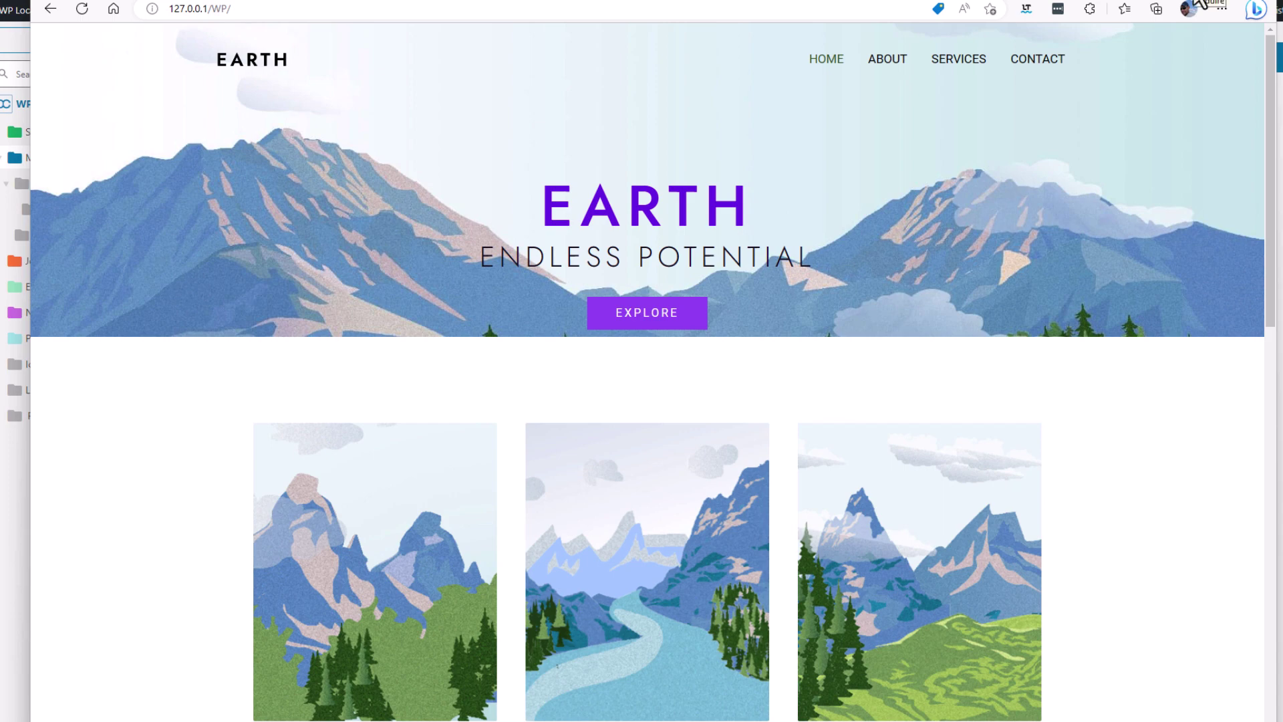
key("alt+Tab")
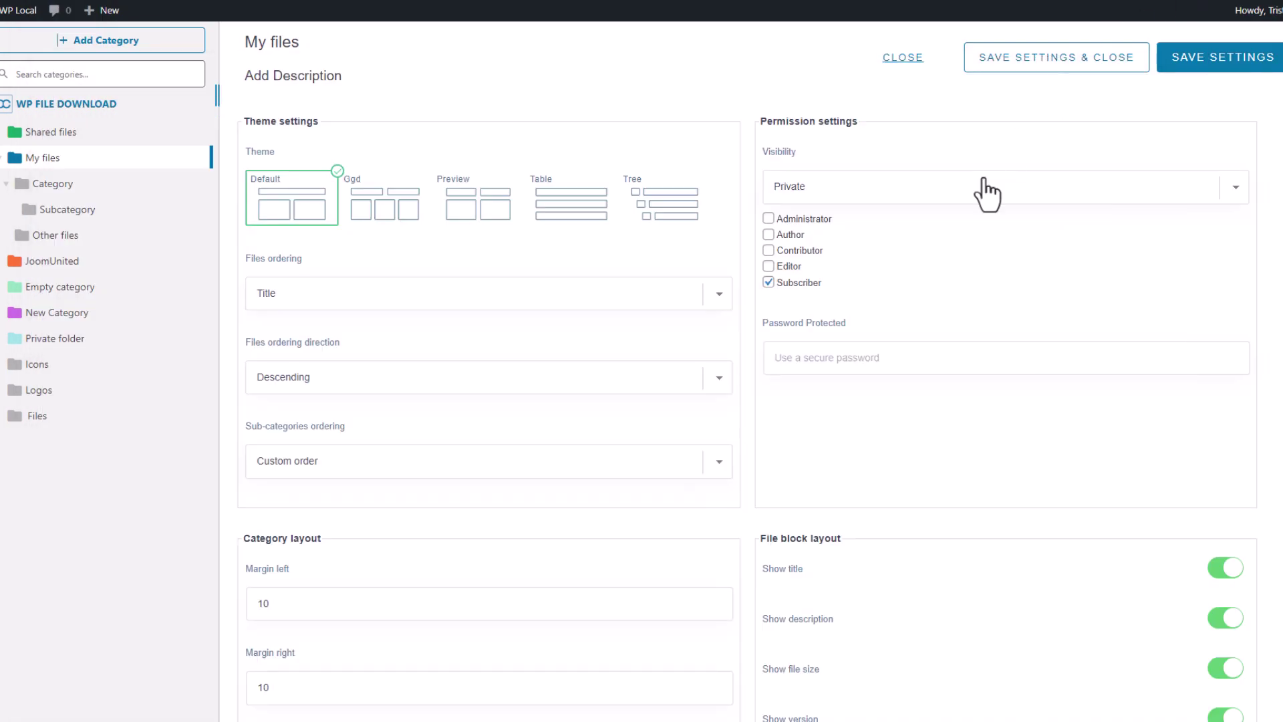
Untick Subscriber, set My files visibility to Inherited, enter a category password, and save
left_click(770, 284)
left_click(828, 195)
left_click(820, 213)
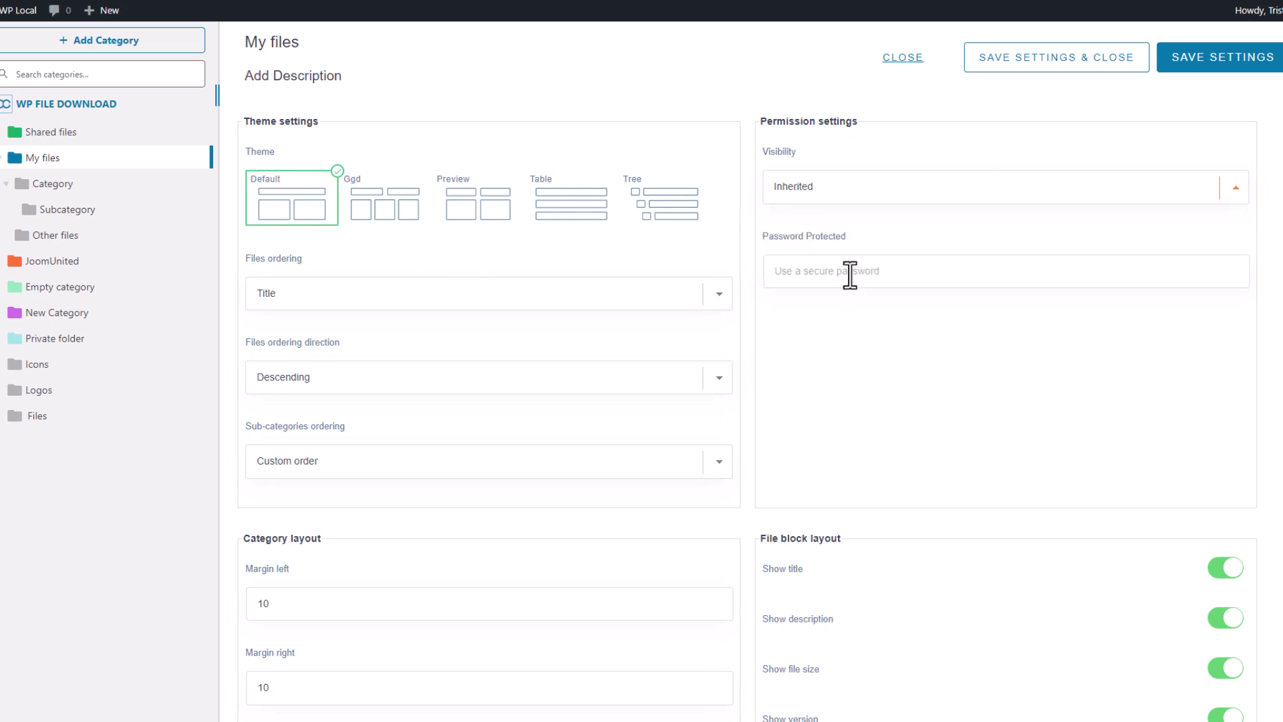
left_click(818, 269)
left_click(860, 302)
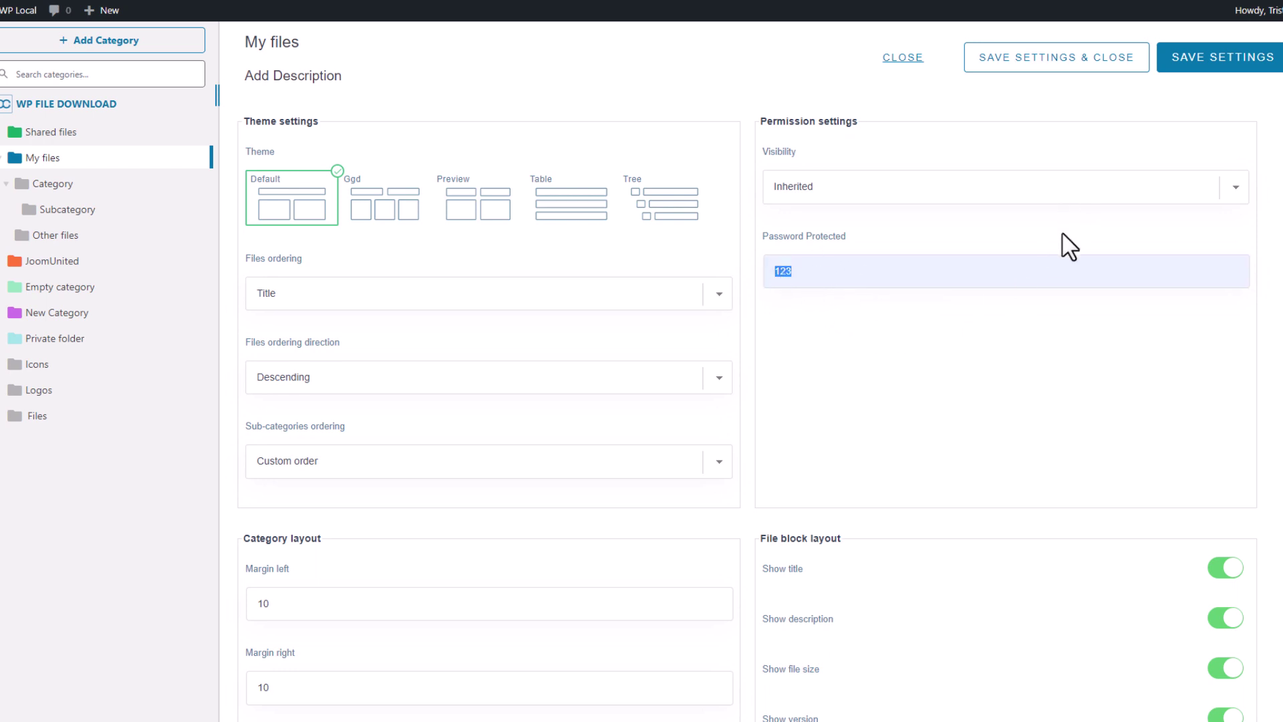
left_click(1204, 72)
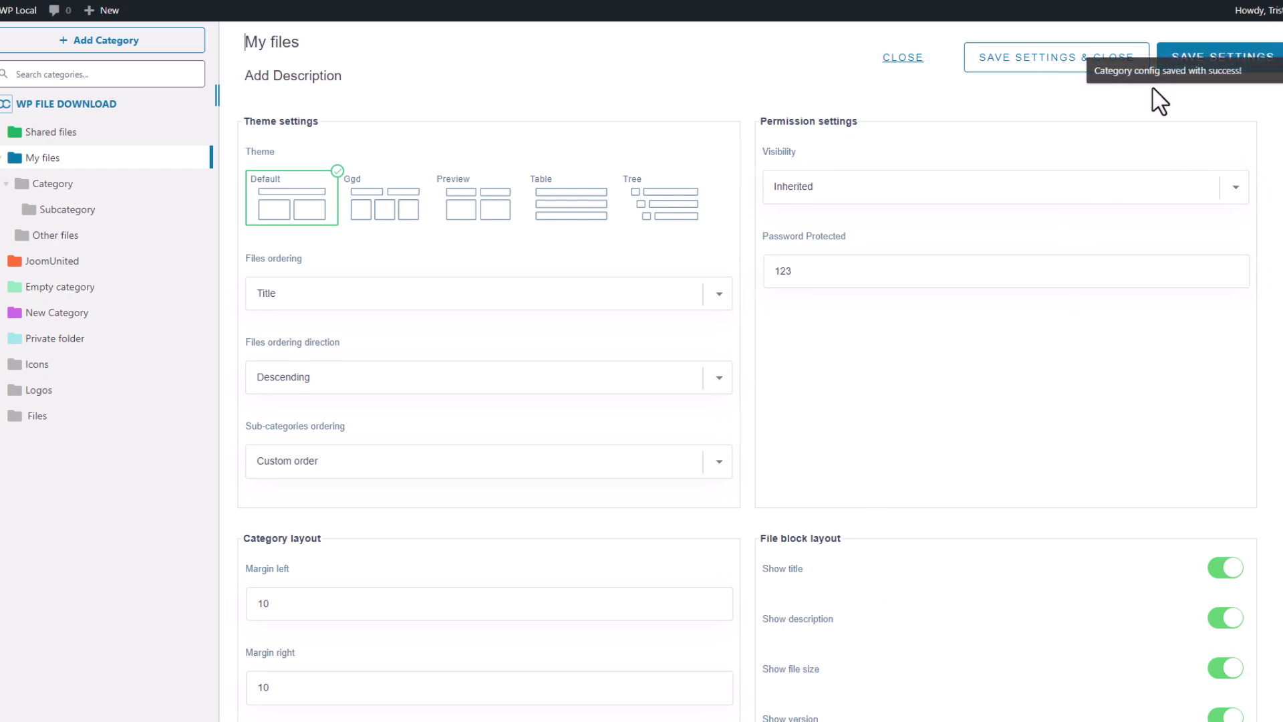
Reload the live page and unlock the My files listing by entering the category password
key("alt+Tab")
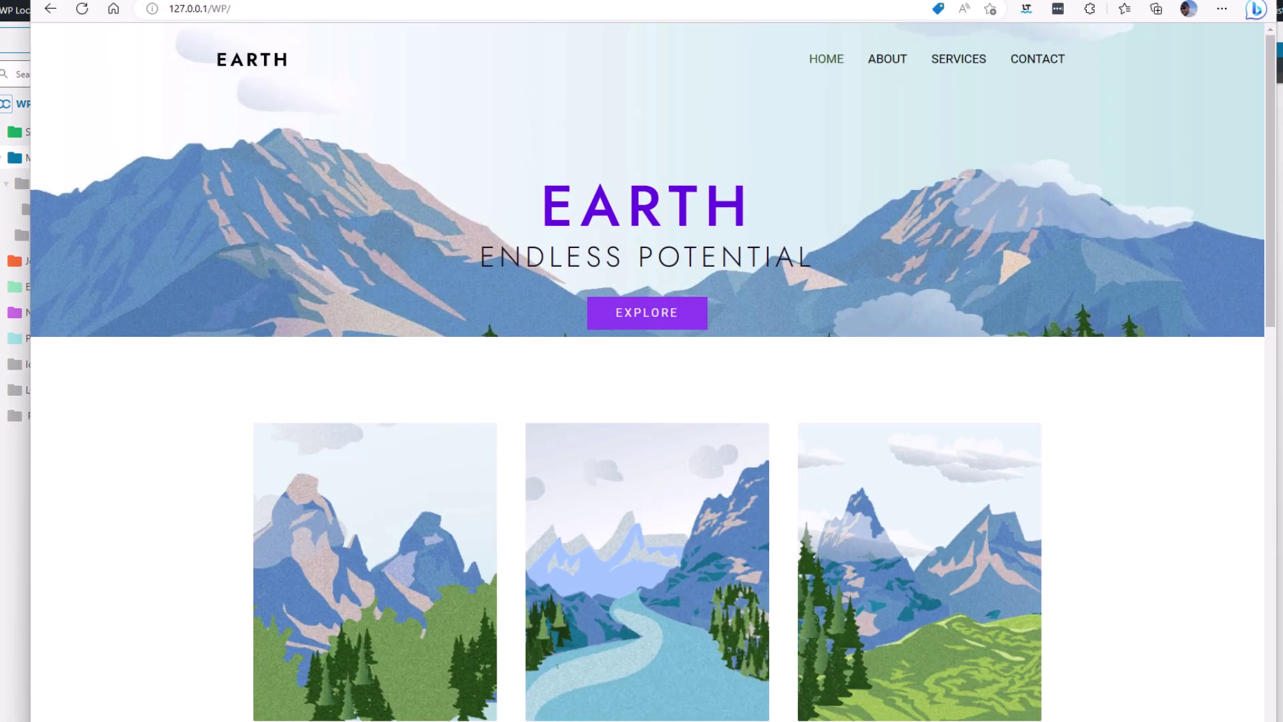
left_click(82, 9)
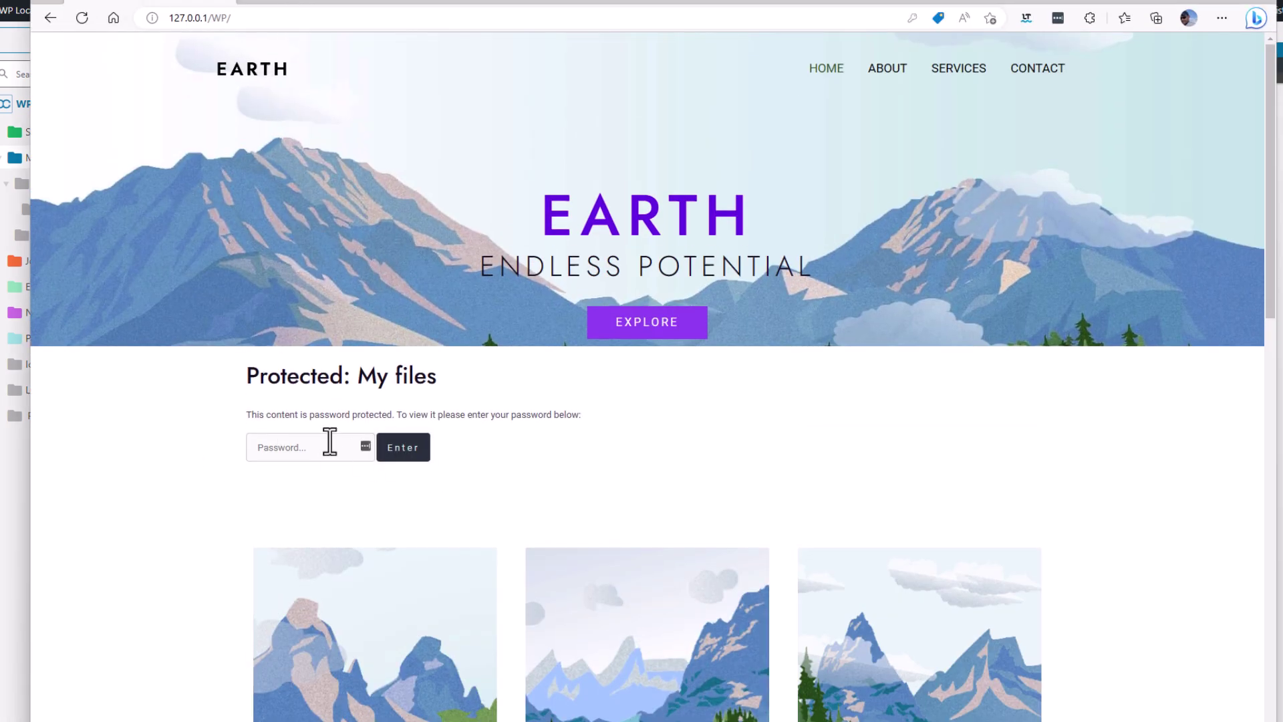
left_click(292, 448)
type("p")
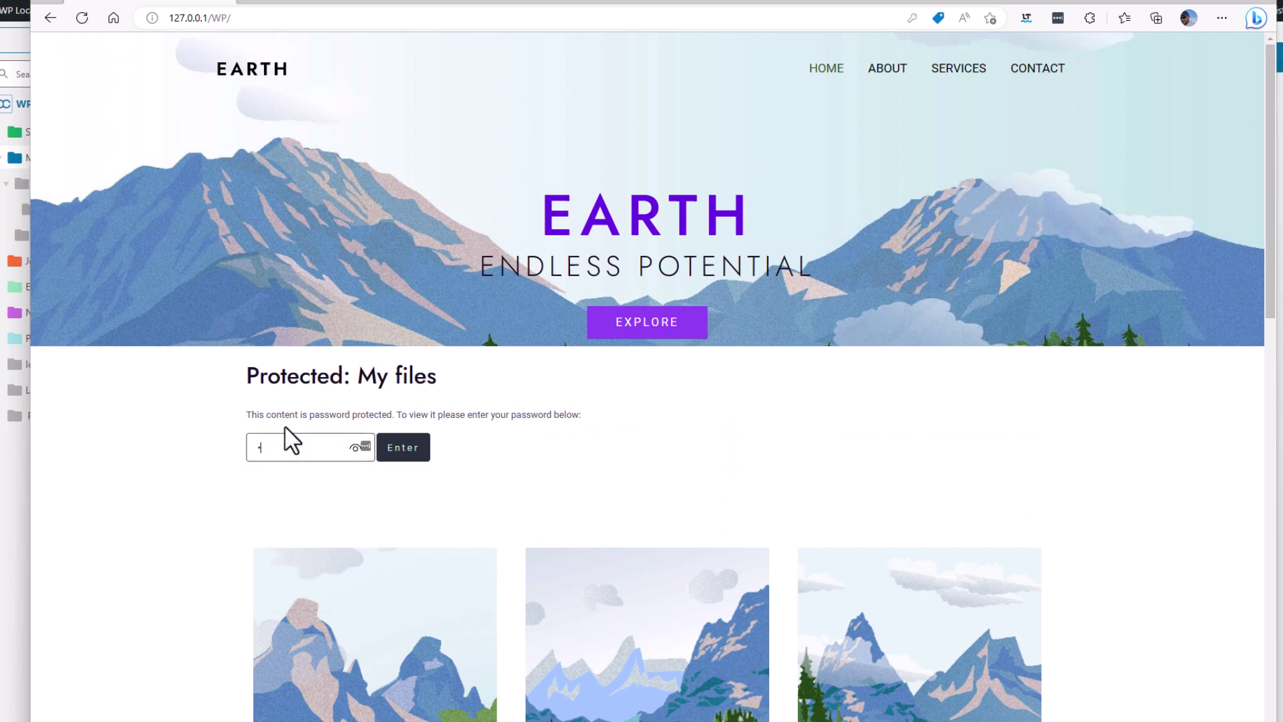
left_click(406, 449)
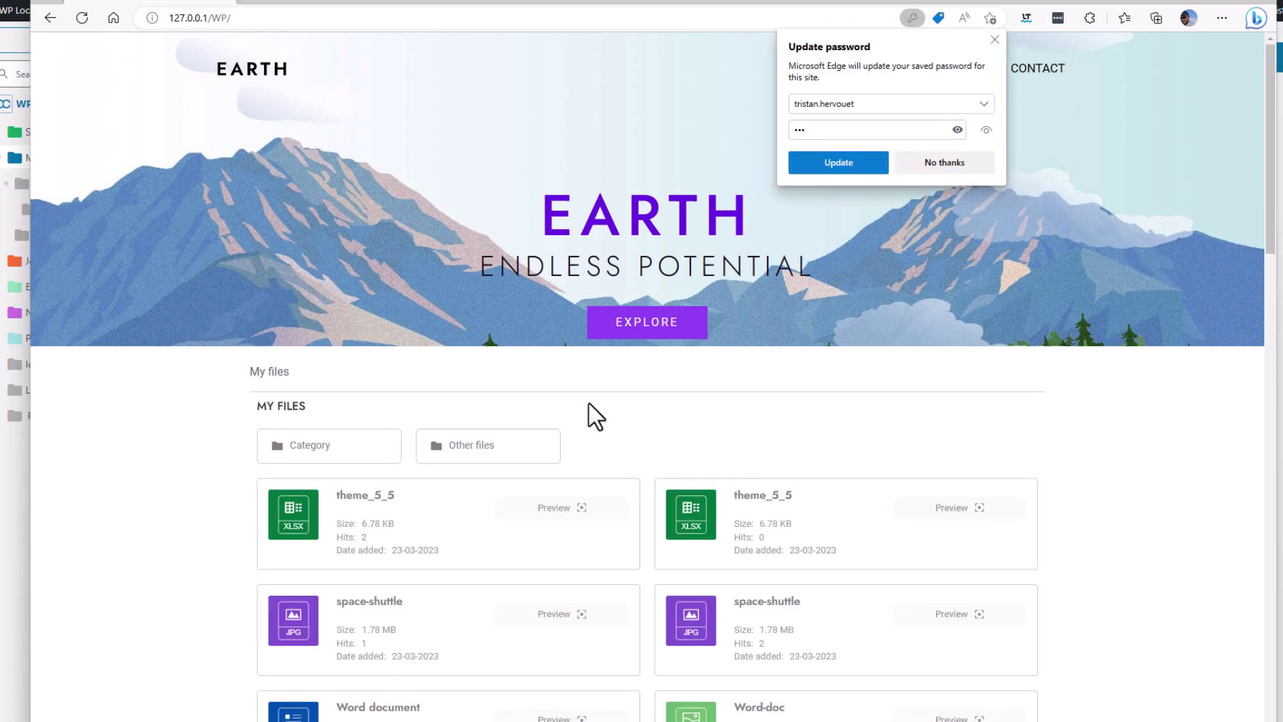
left_click(995, 40)
Open the Category subfolder of My files, then return to the admin settings window
scroll(668, 590, "down", 5)
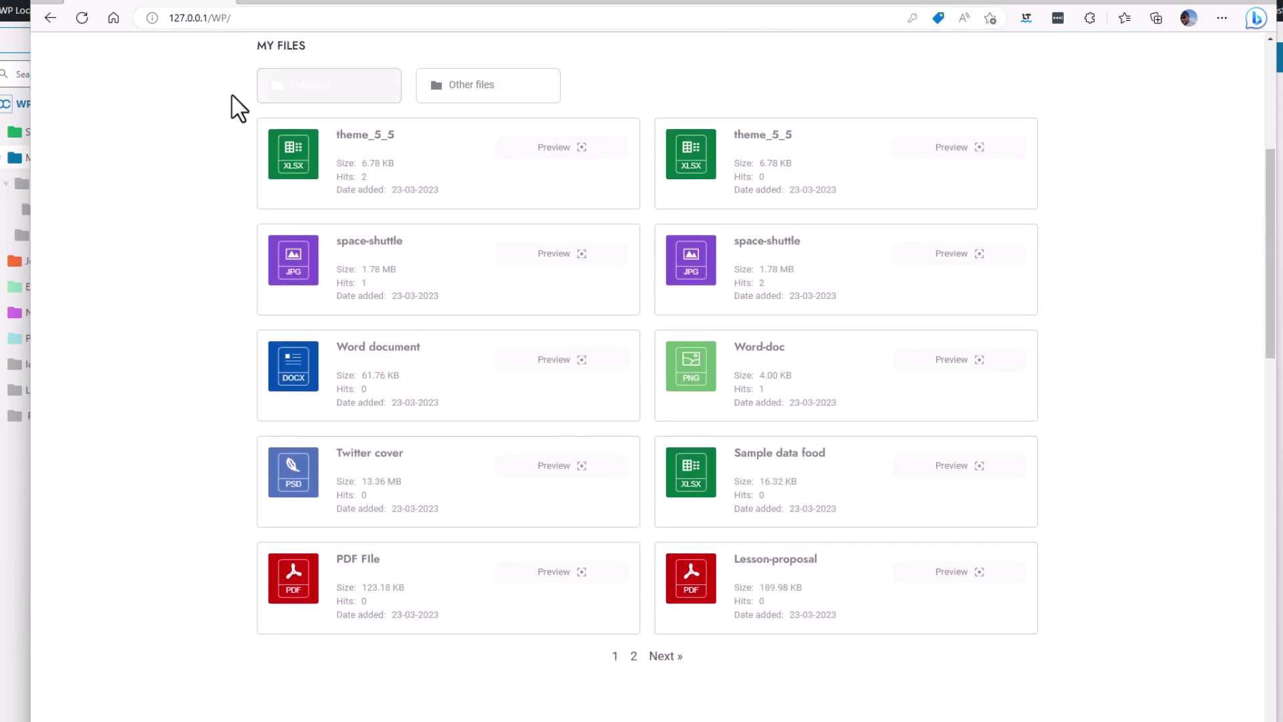
left_click(311, 118)
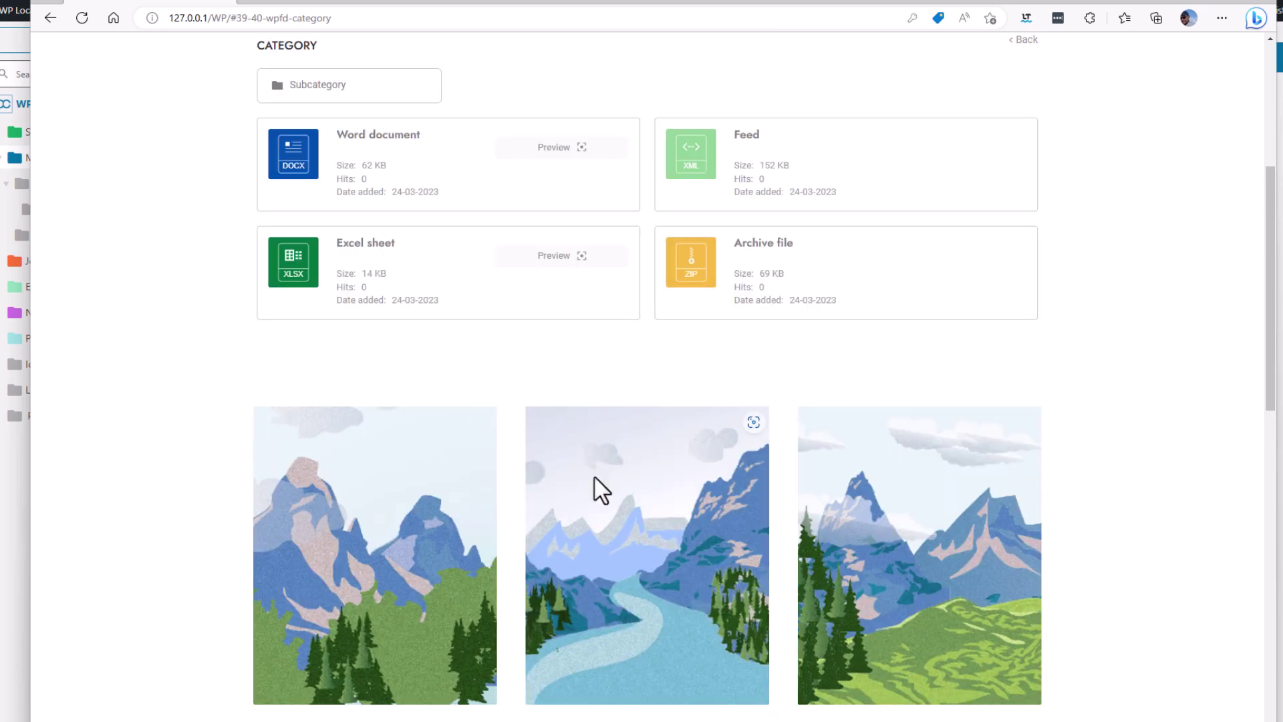
scroll(735, 267, "up", 5)
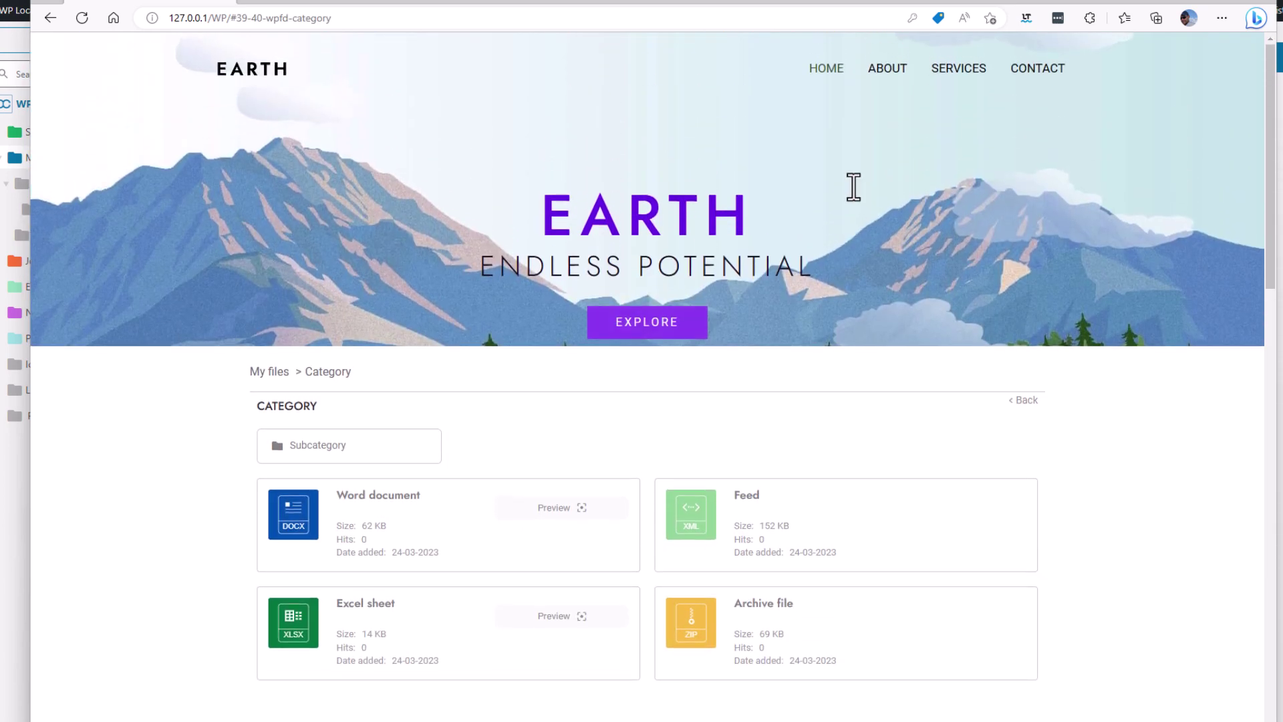
left_click(1199, 4)
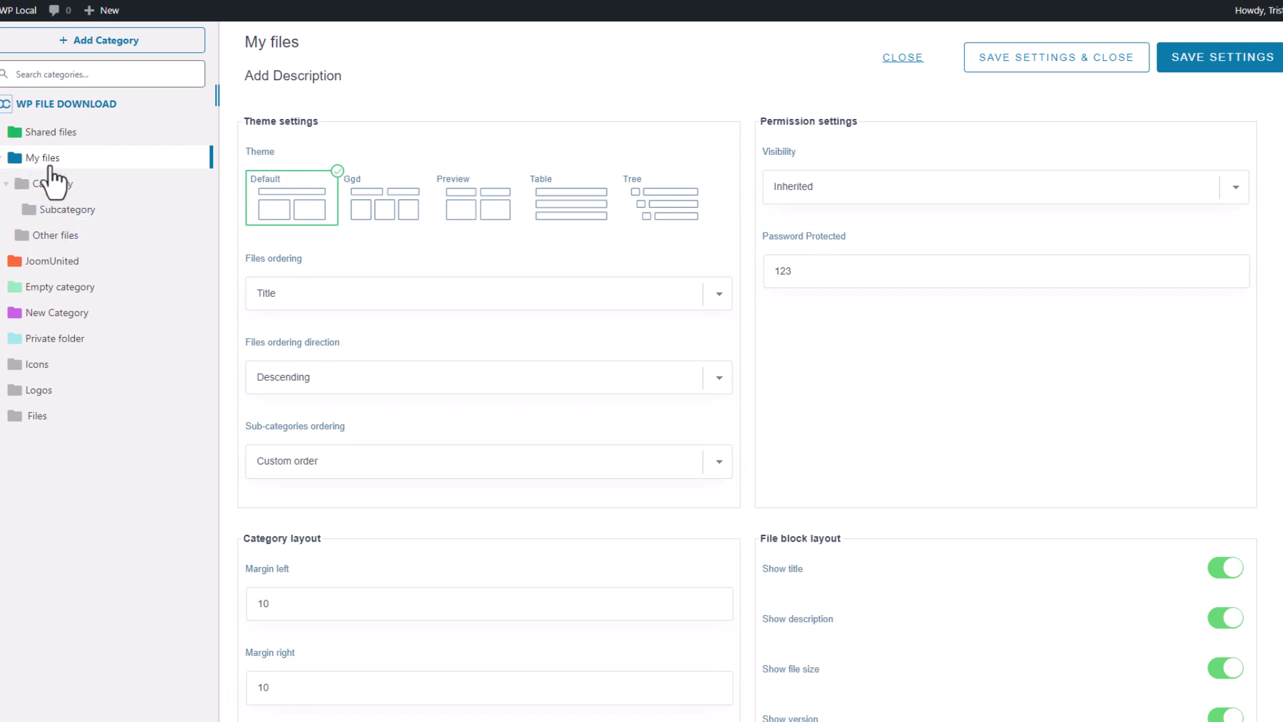
Close the My files settings and go to Configuration > File Access > User Roles
left_click(902, 59)
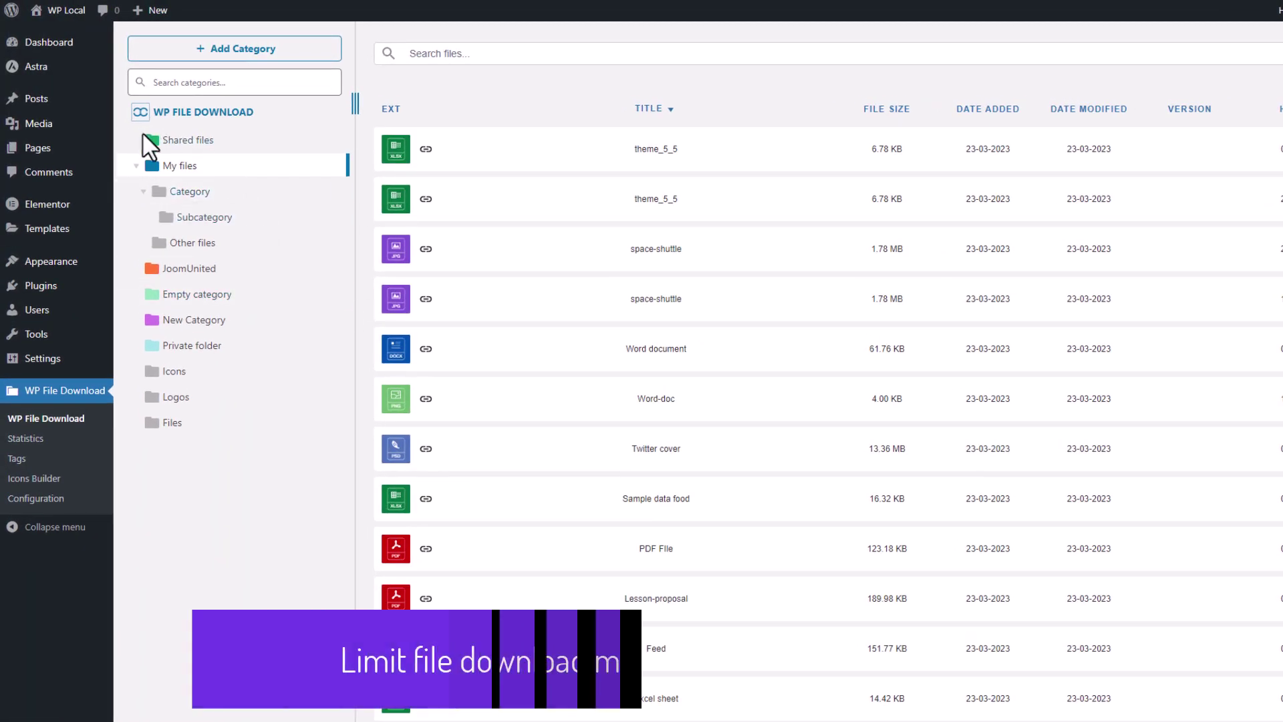
left_click(44, 503)
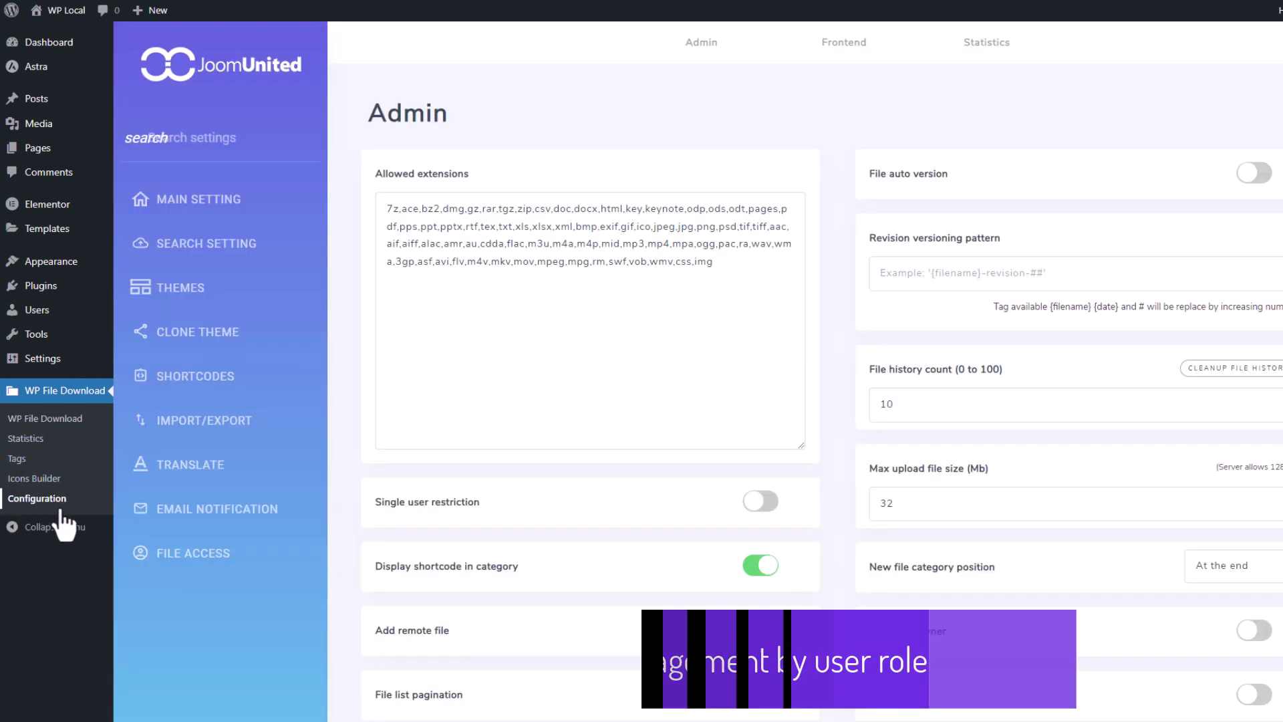
left_click(193, 553)
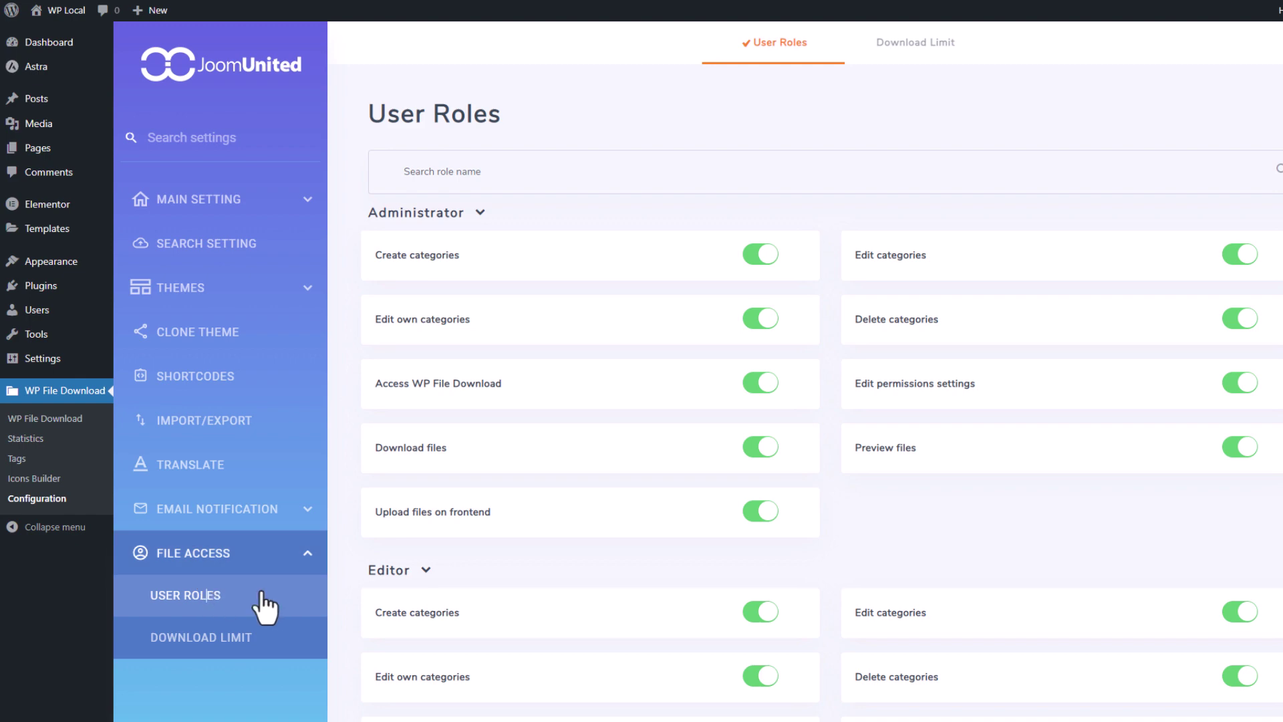
scroll(603, 240, "down", 1)
scroll(596, 242, "down", 3)
scroll(595, 242, "up", 4)
Switch off 'Download files' for the Guest role
mouse_move(403, 258)
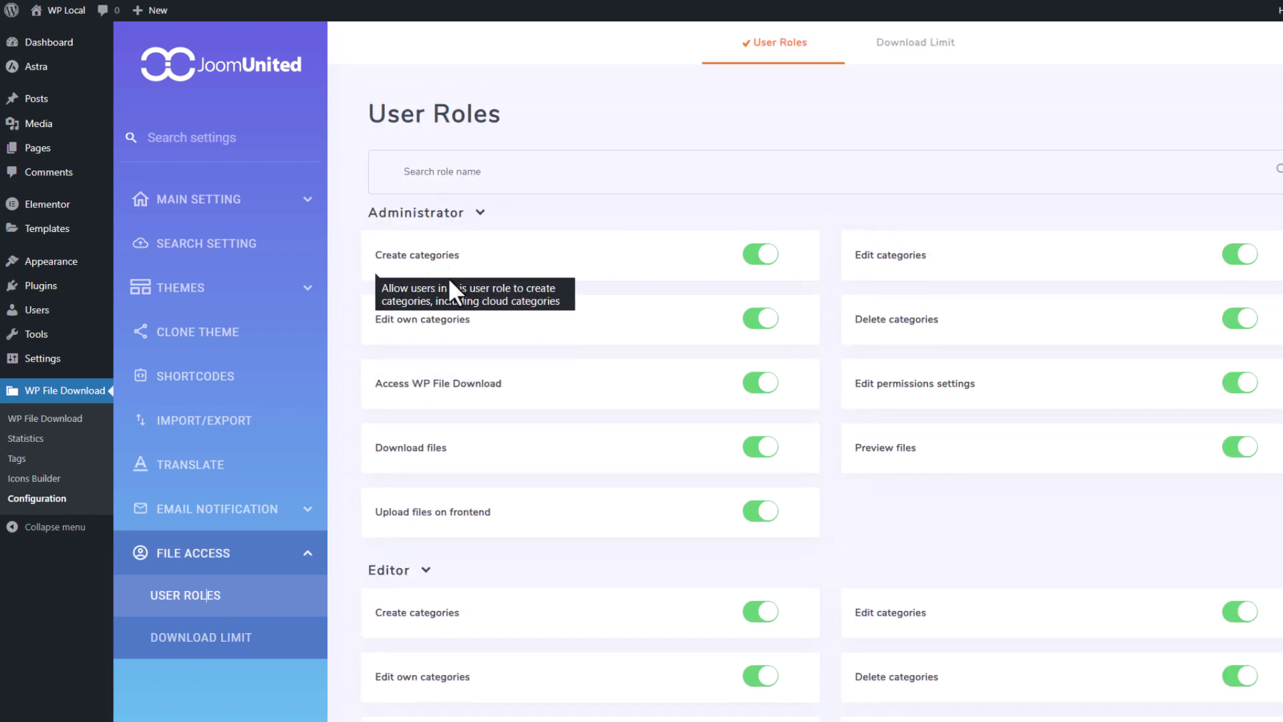
mouse_move(442, 316)
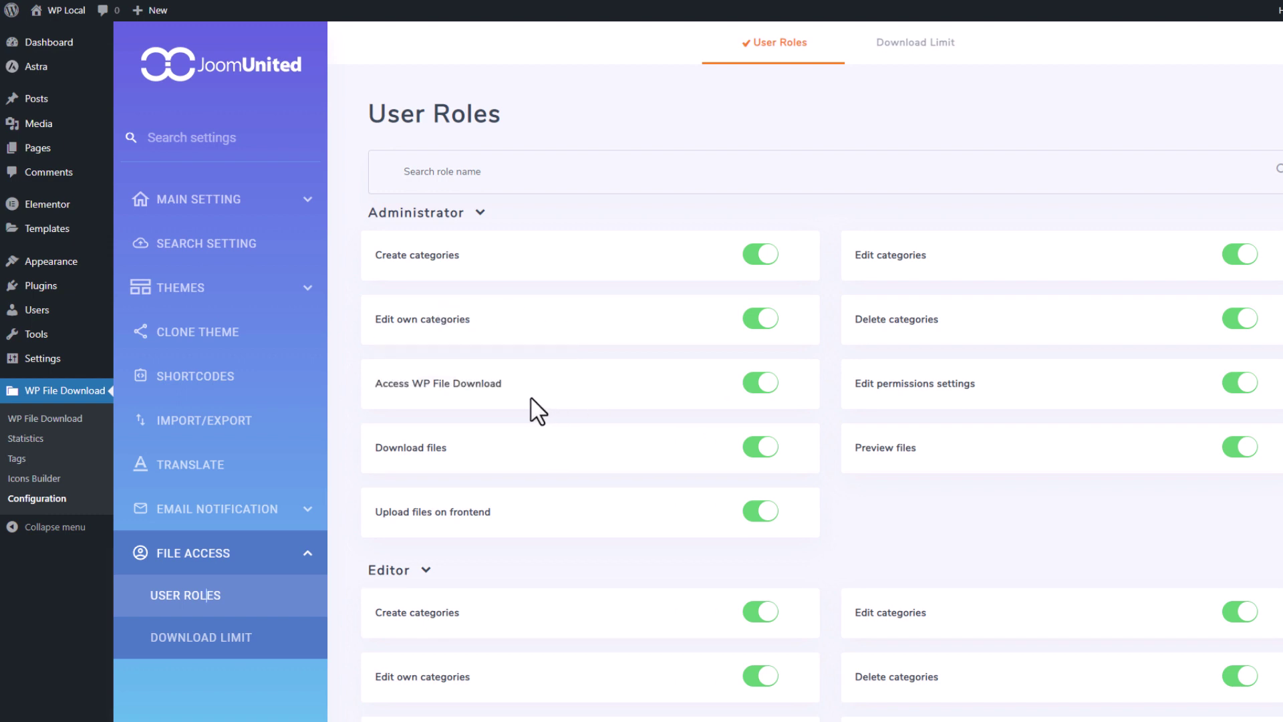
mouse_move(567, 396)
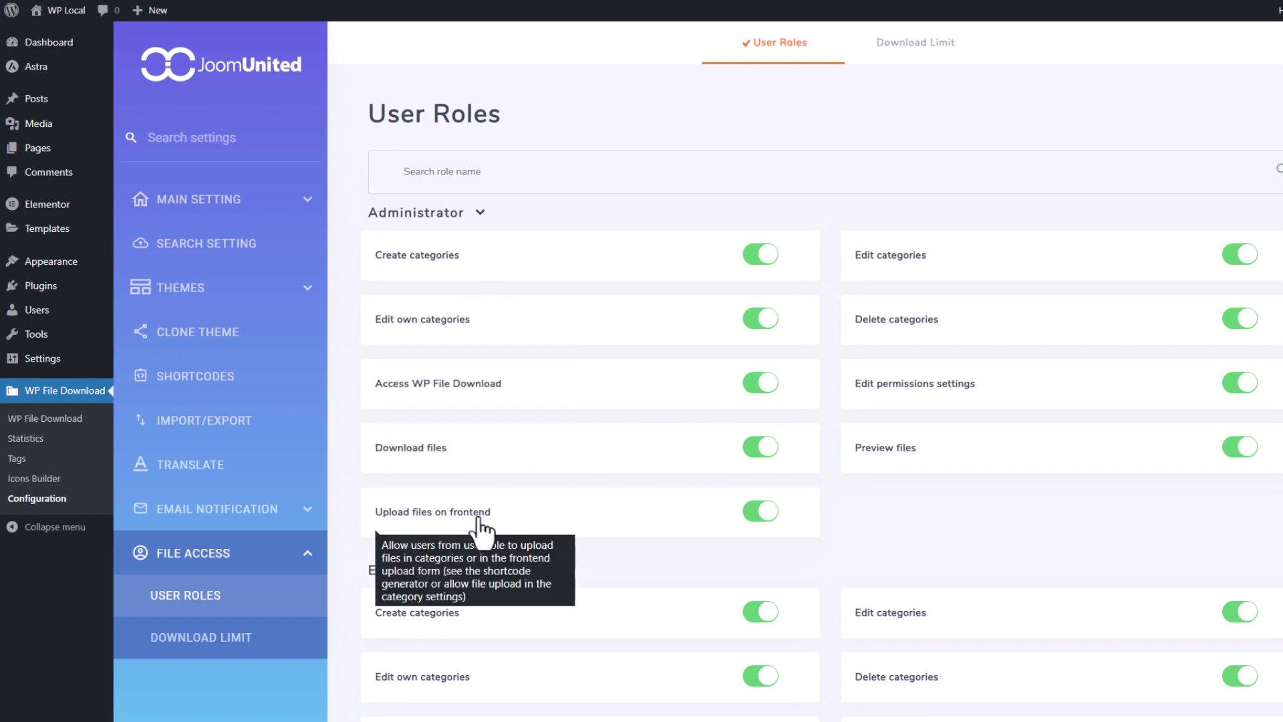
left_click(480, 213)
left_click(480, 212)
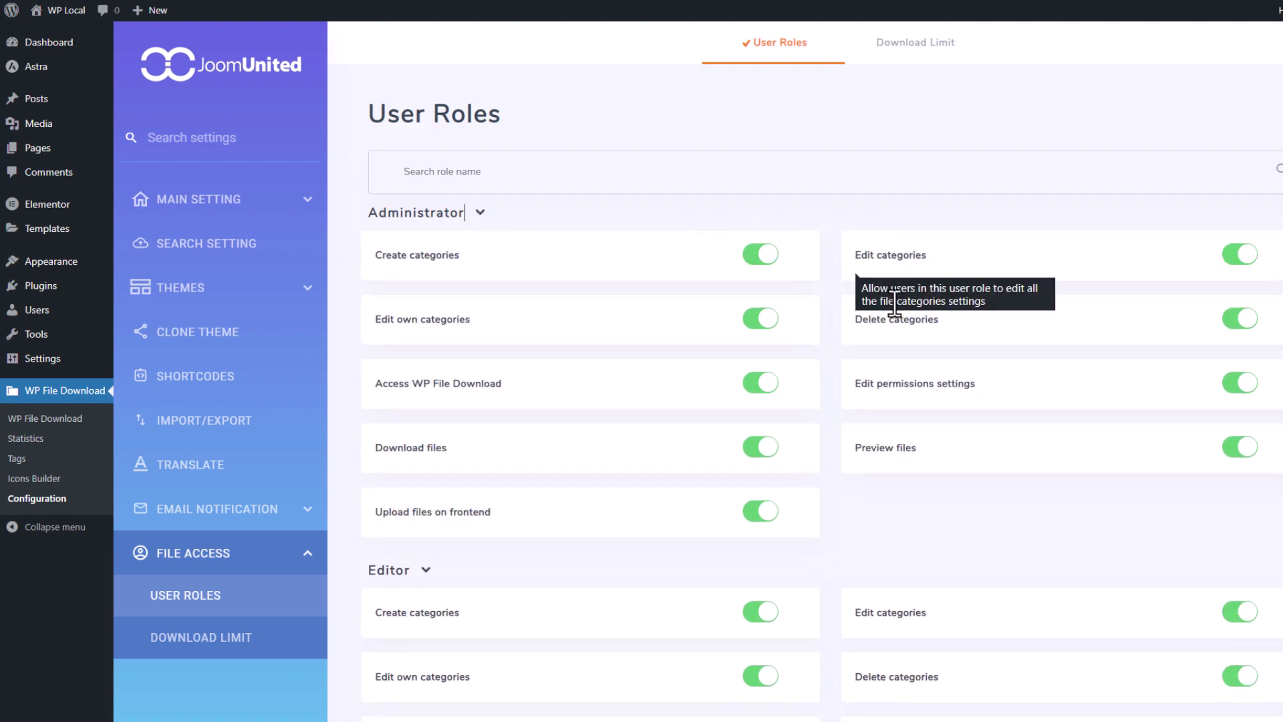
scroll(911, 524, "down", 15)
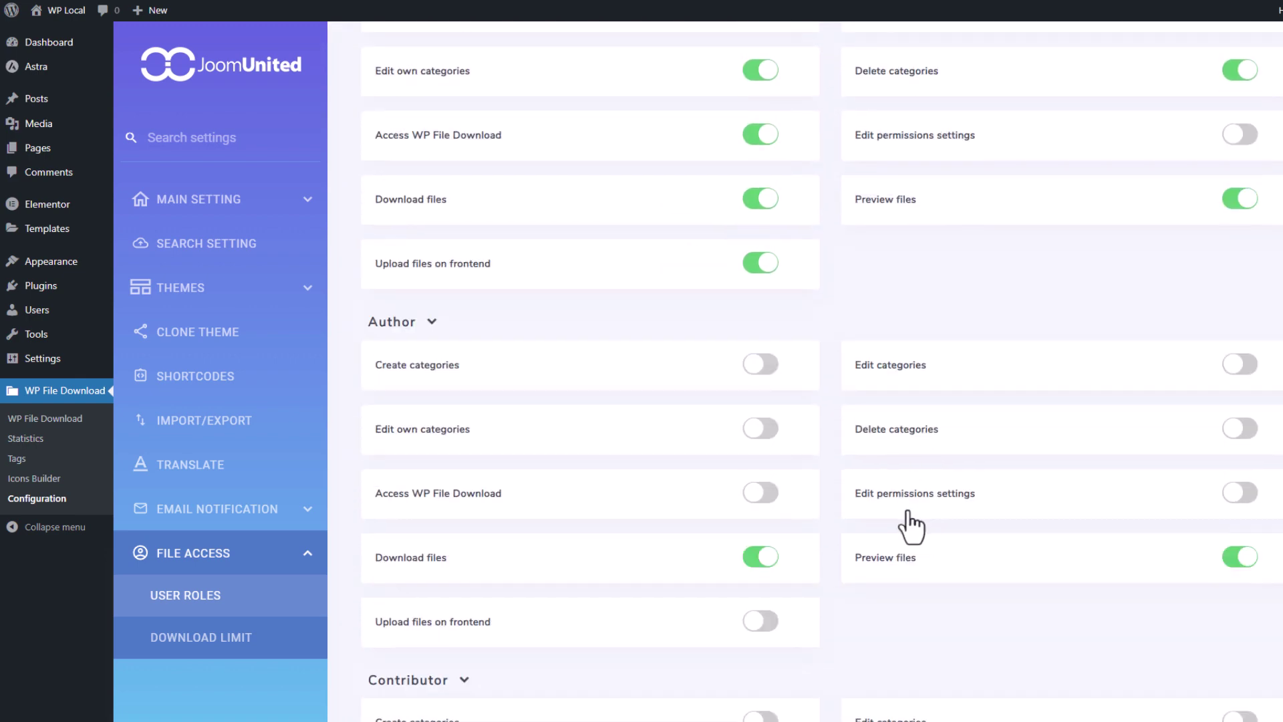
scroll(564, 378, "down", 1)
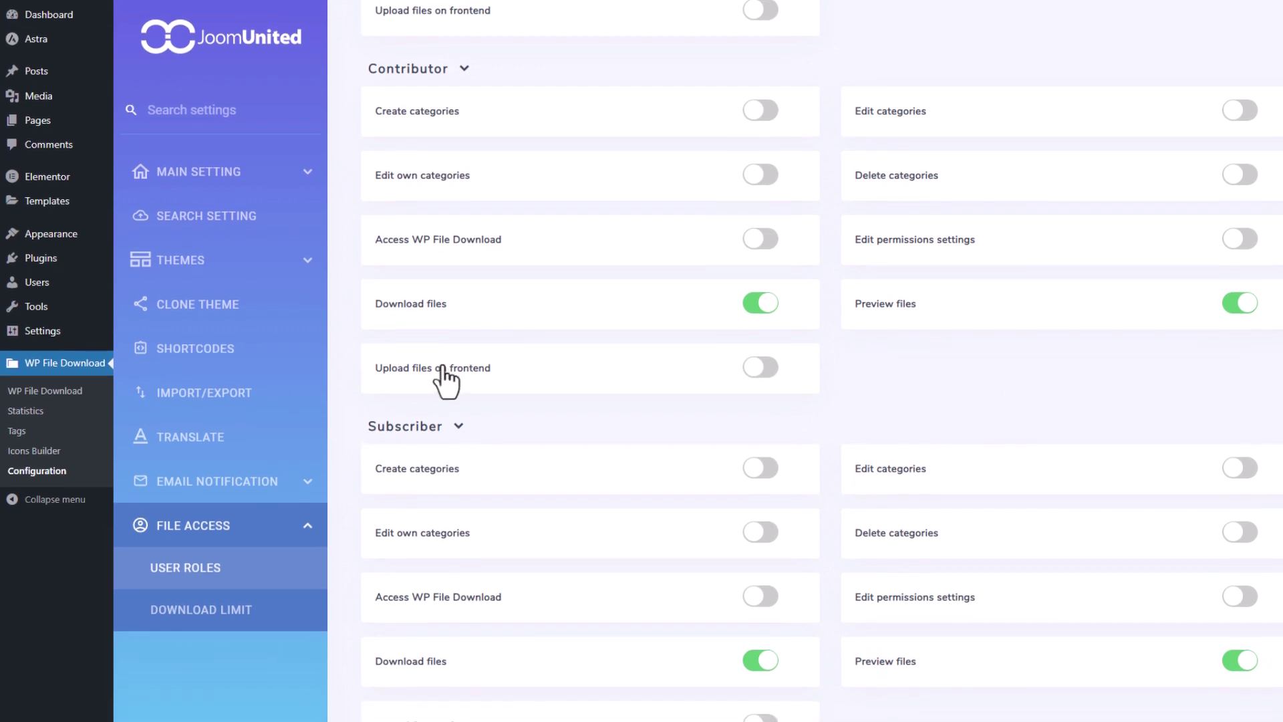
scroll(857, 386, "down", 4)
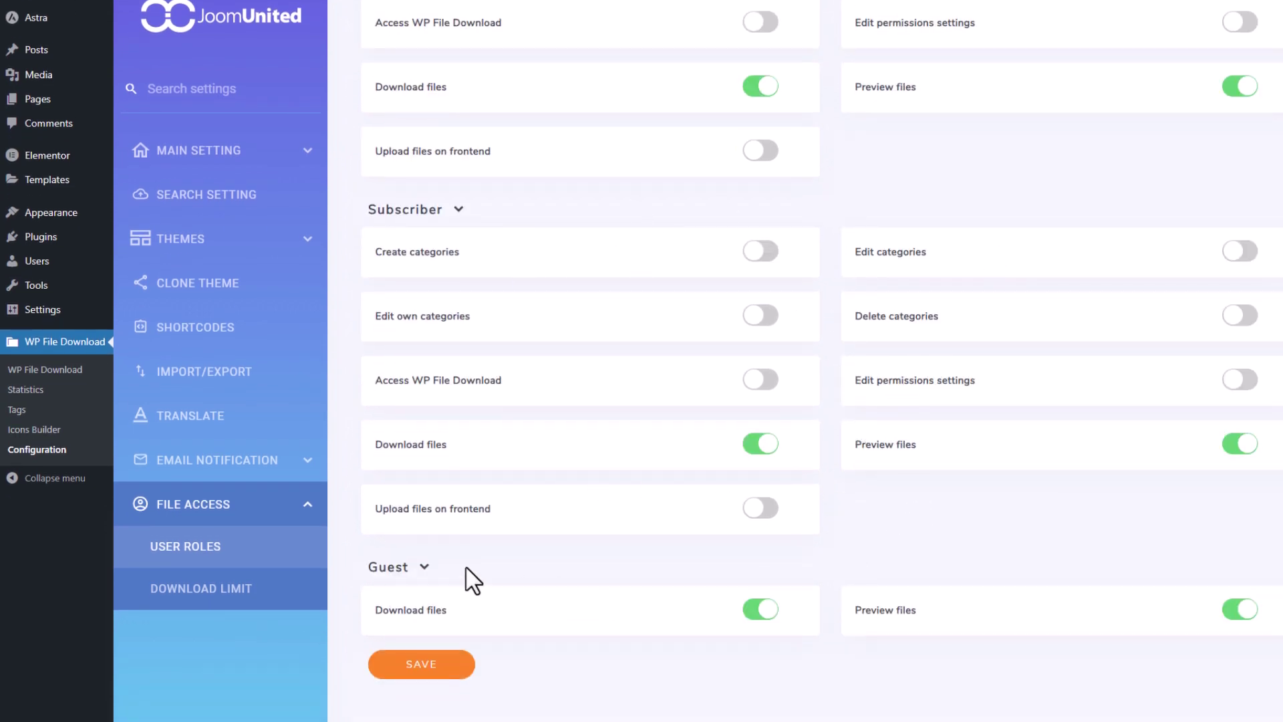
left_click_drag(362, 566, 401, 562)
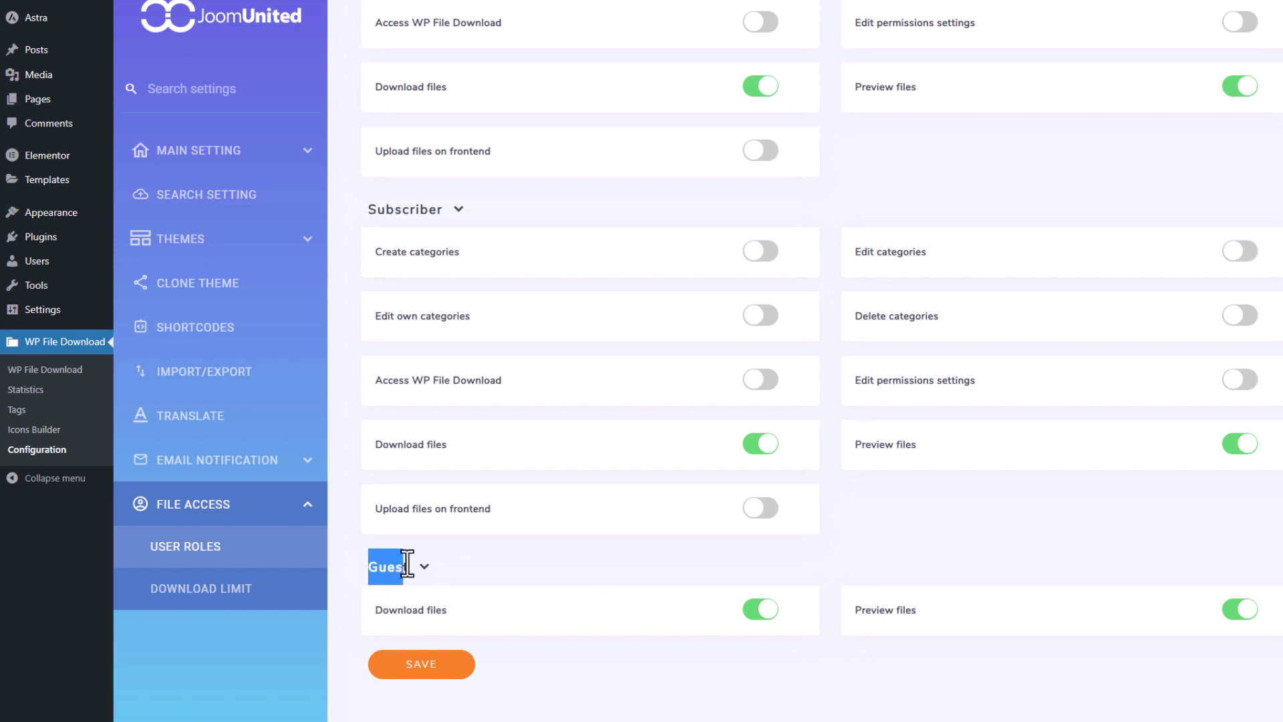
left_click(425, 569)
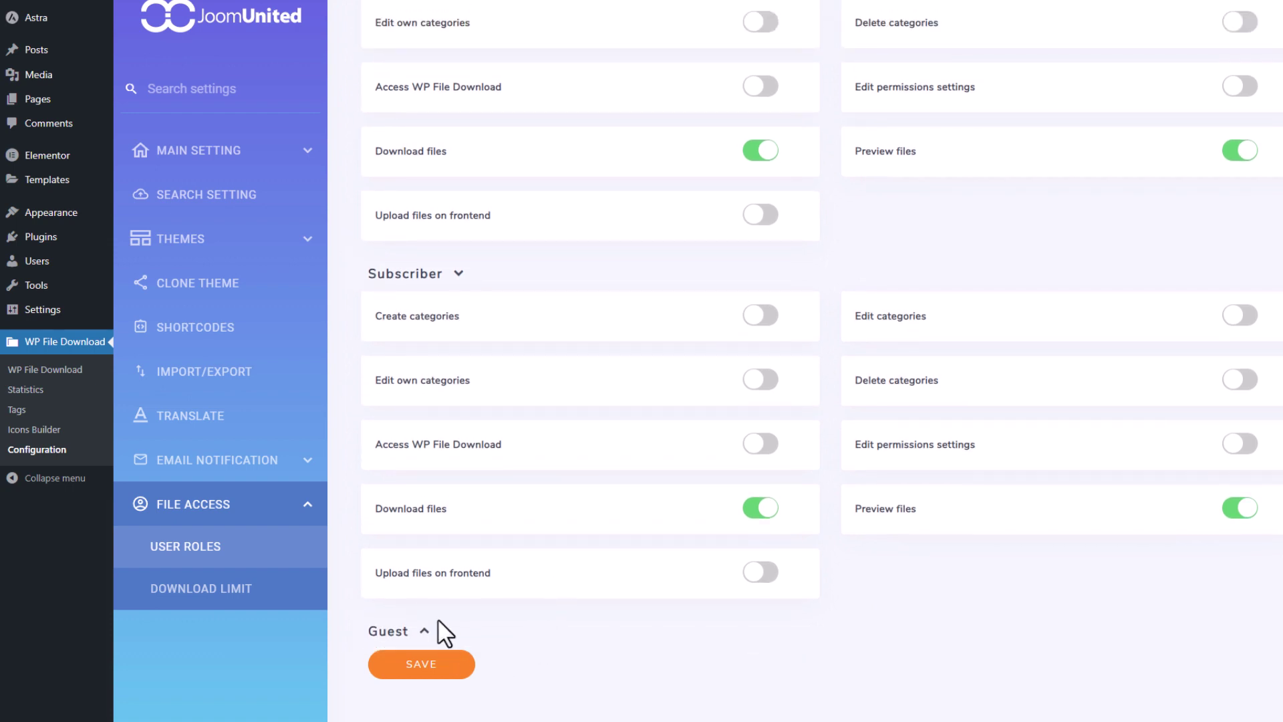
left_click(422, 630)
left_click(753, 608)
Save the Guest permission change, reload the front end, and preview the space-shuttle image and a document
left_click(439, 667)
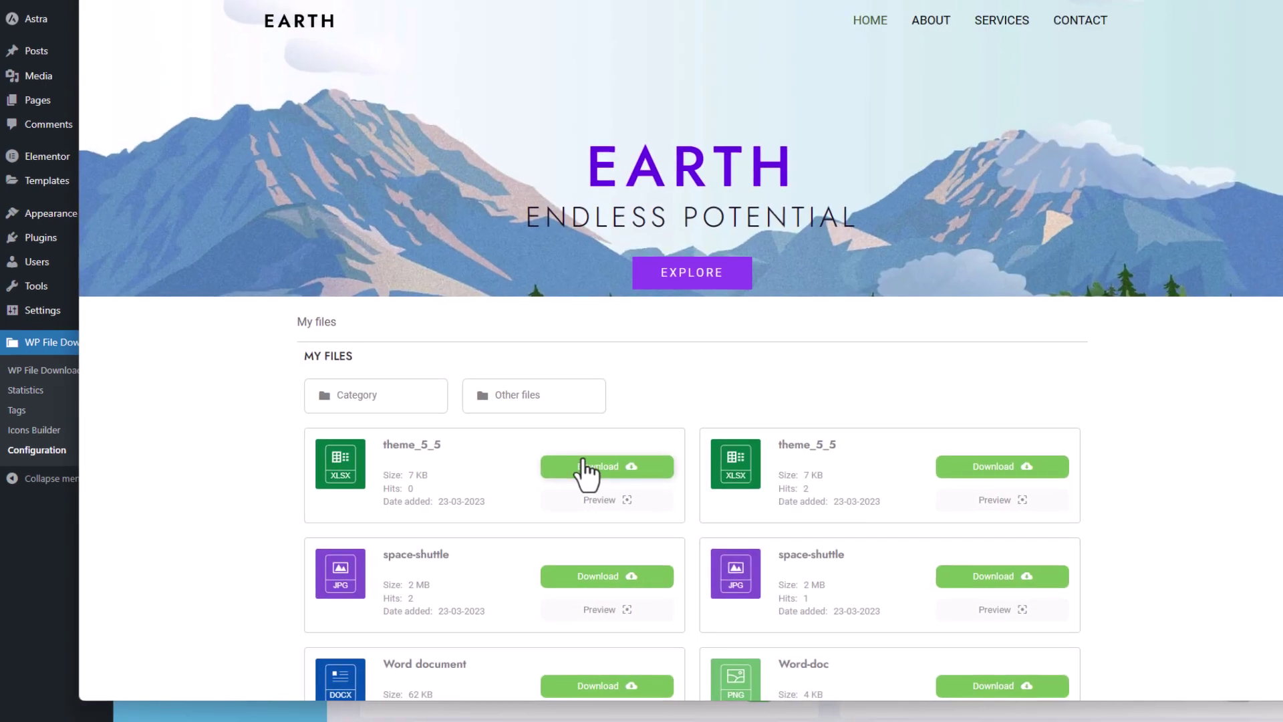
left_click(124, 8)
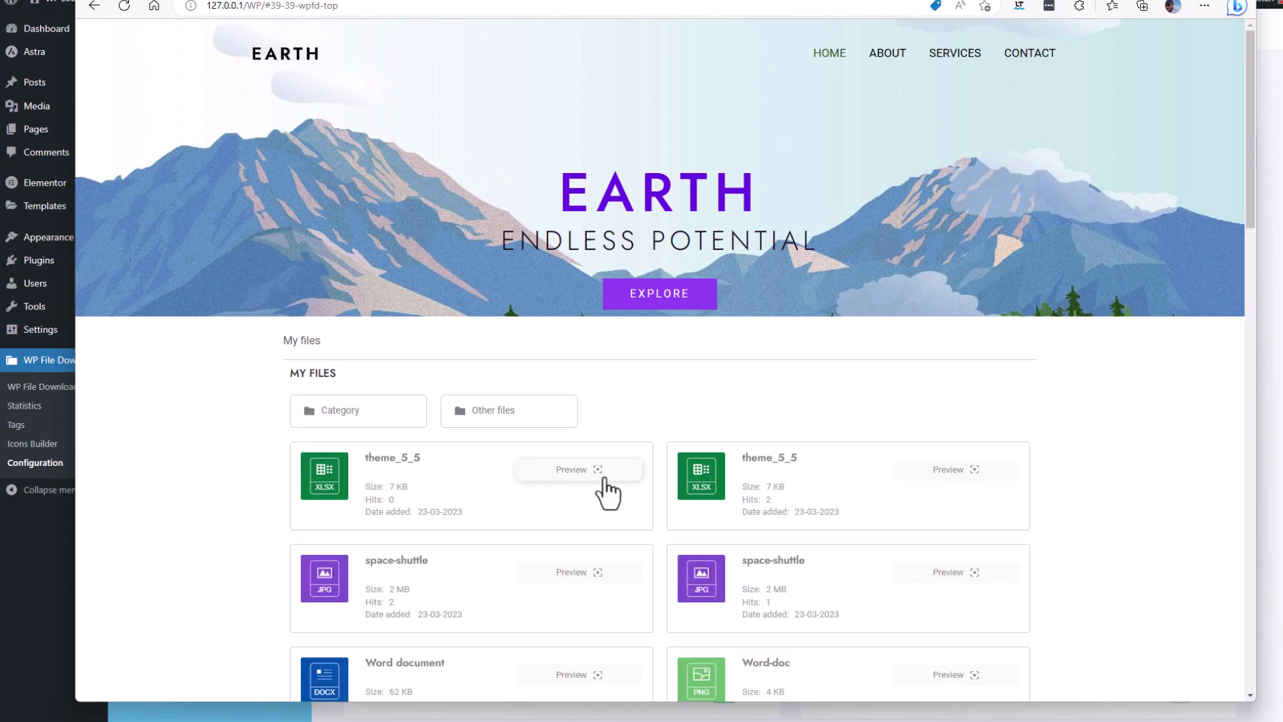
left_click(580, 586)
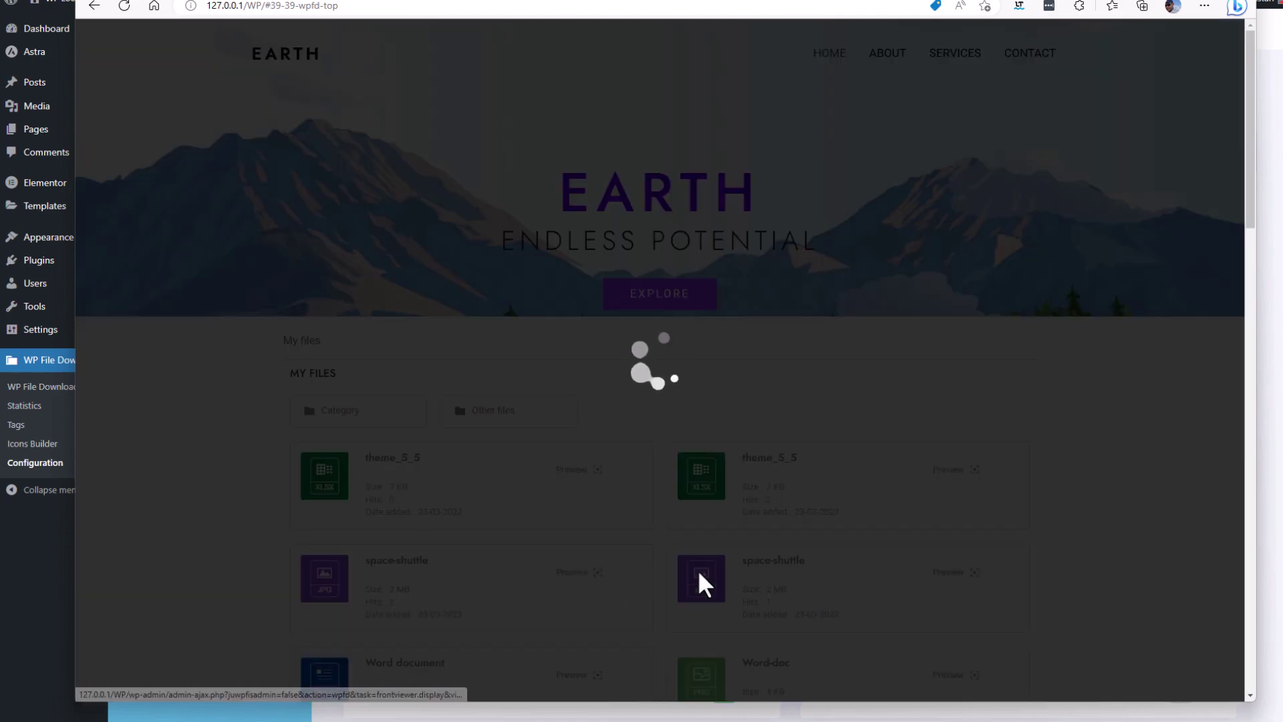
left_click(1075, 497)
left_click(947, 468)
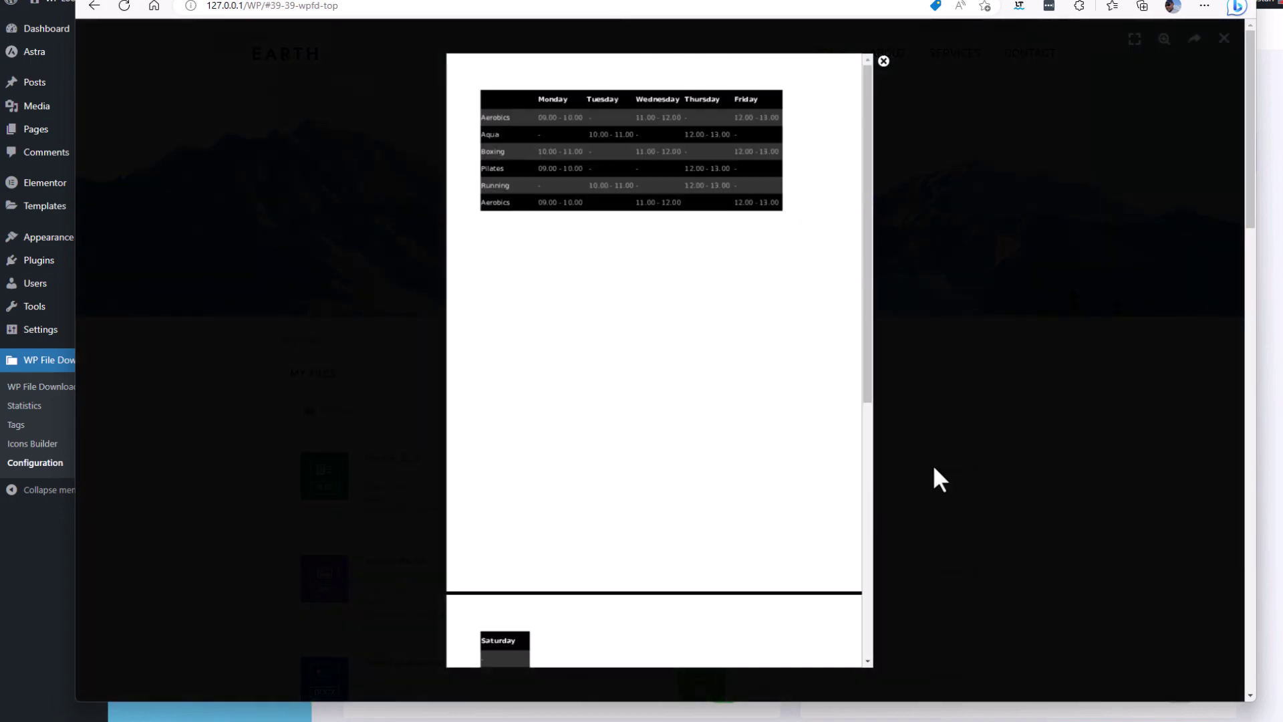
left_click(1029, 376)
Switch on 'Limit the download' in the Download Limit tab to reveal the per-role limit fields
key("alt+Tab")
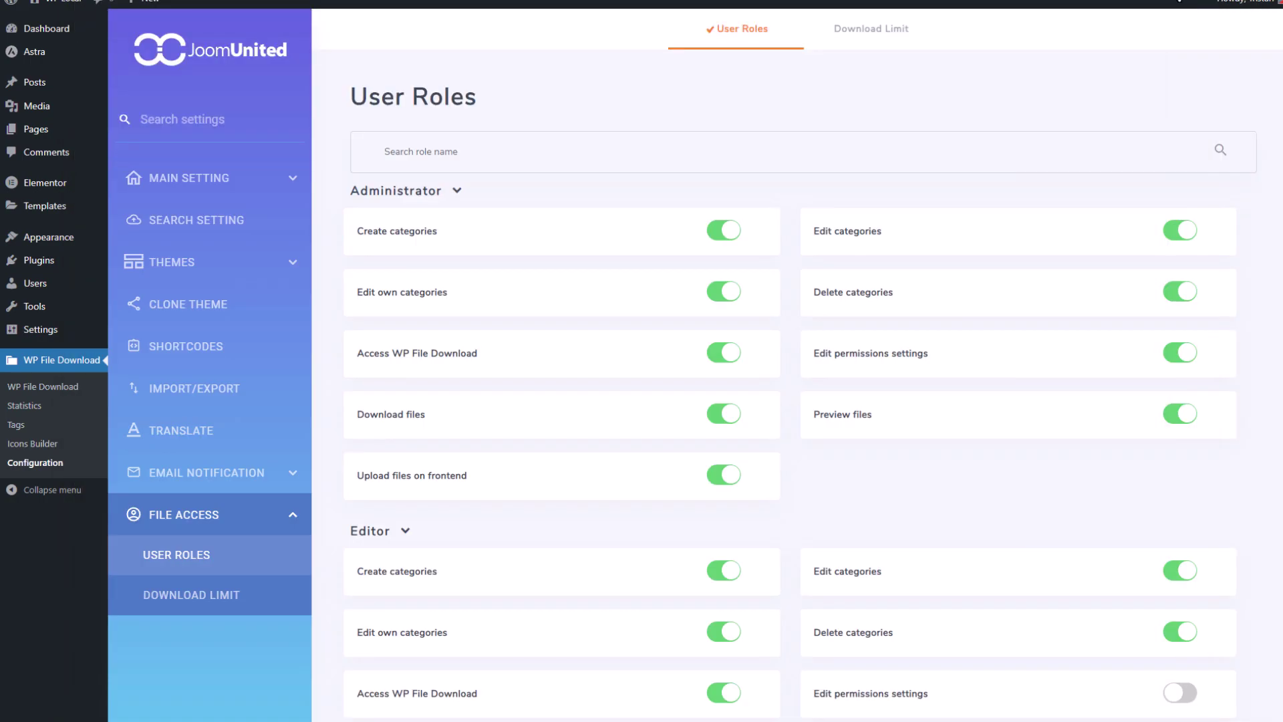
left_click(886, 34)
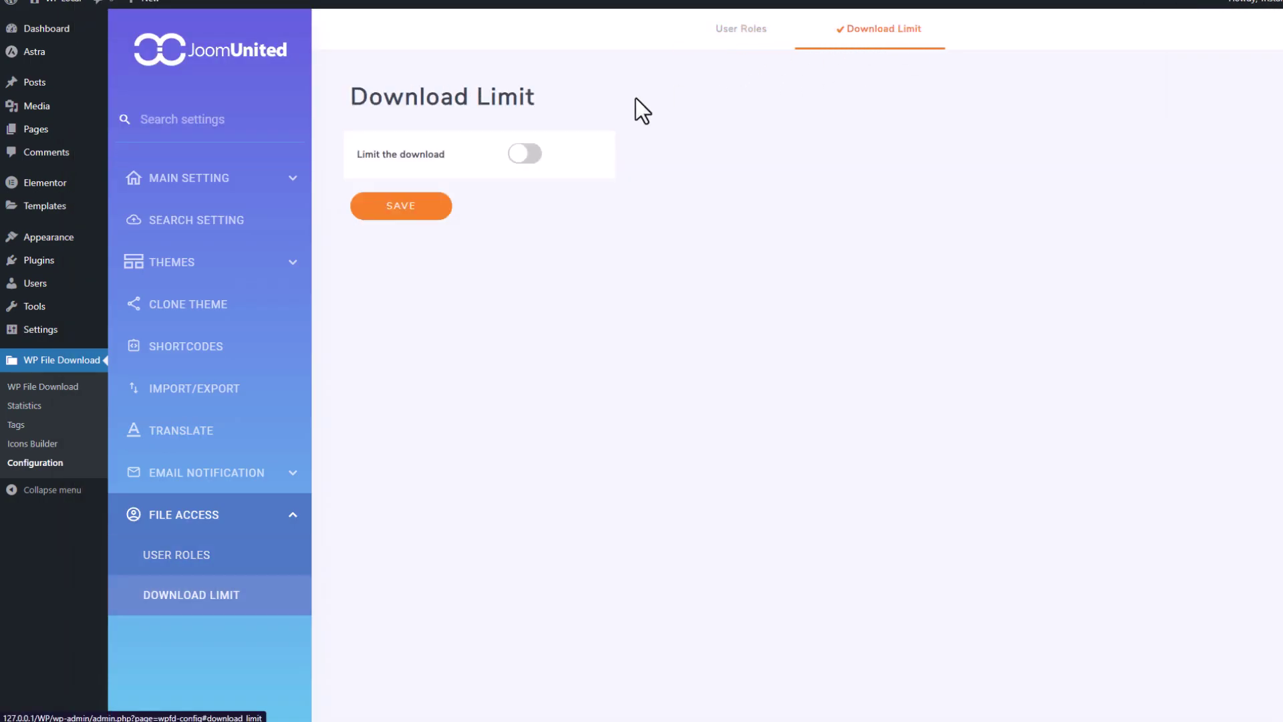
left_click(525, 154)
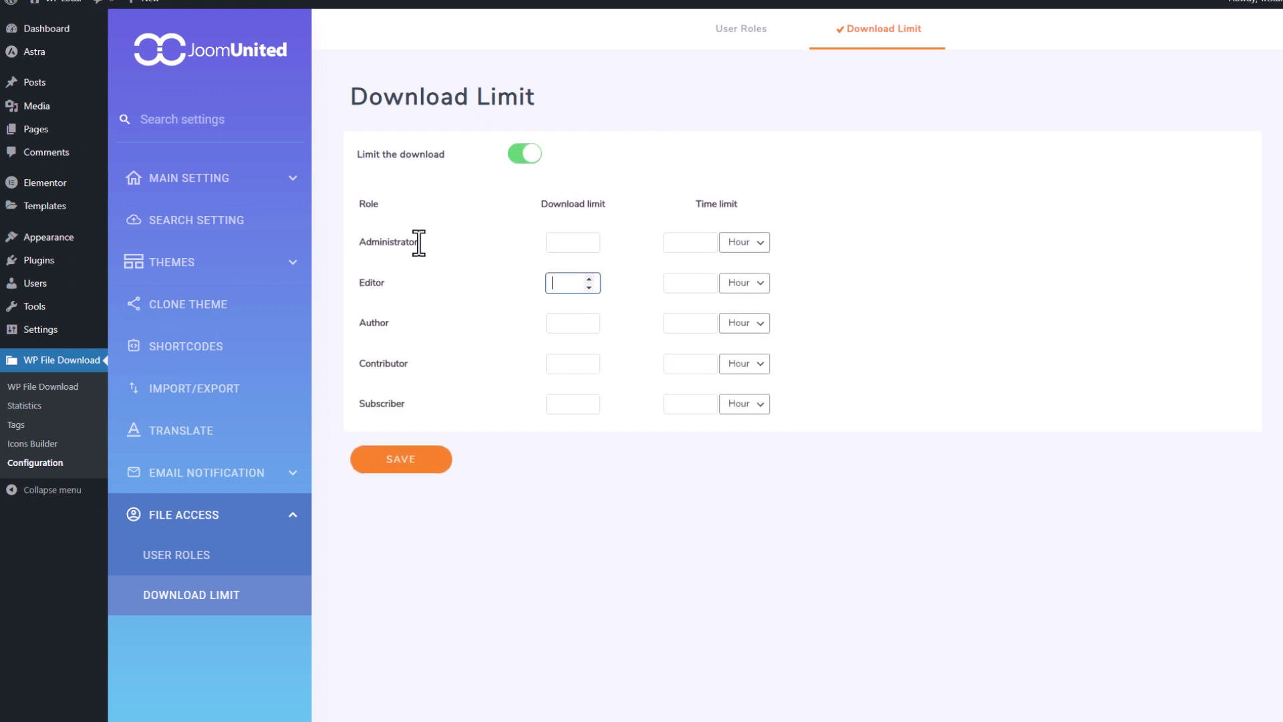
mouse_move(386, 153)
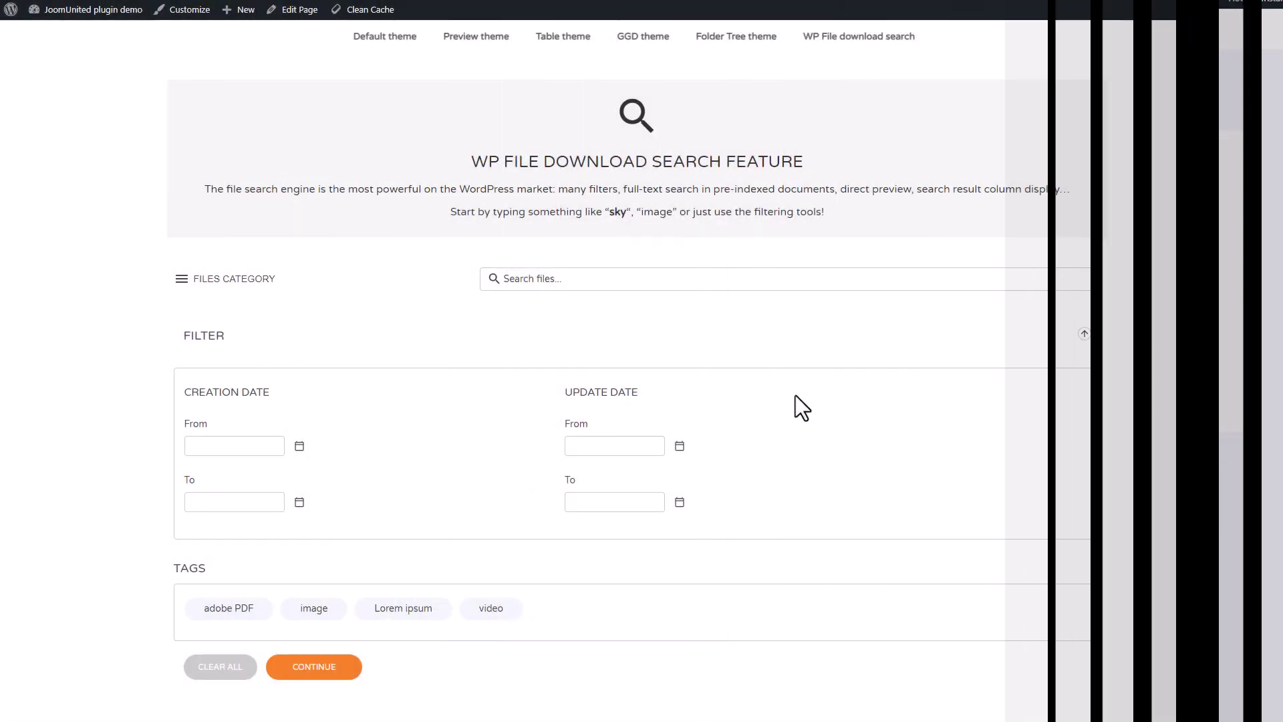
Search the demo files for 'sky', tick the first Sky and stars result, then clear the search
scroll(672, 446, "down", 1)
left_click(143, 228)
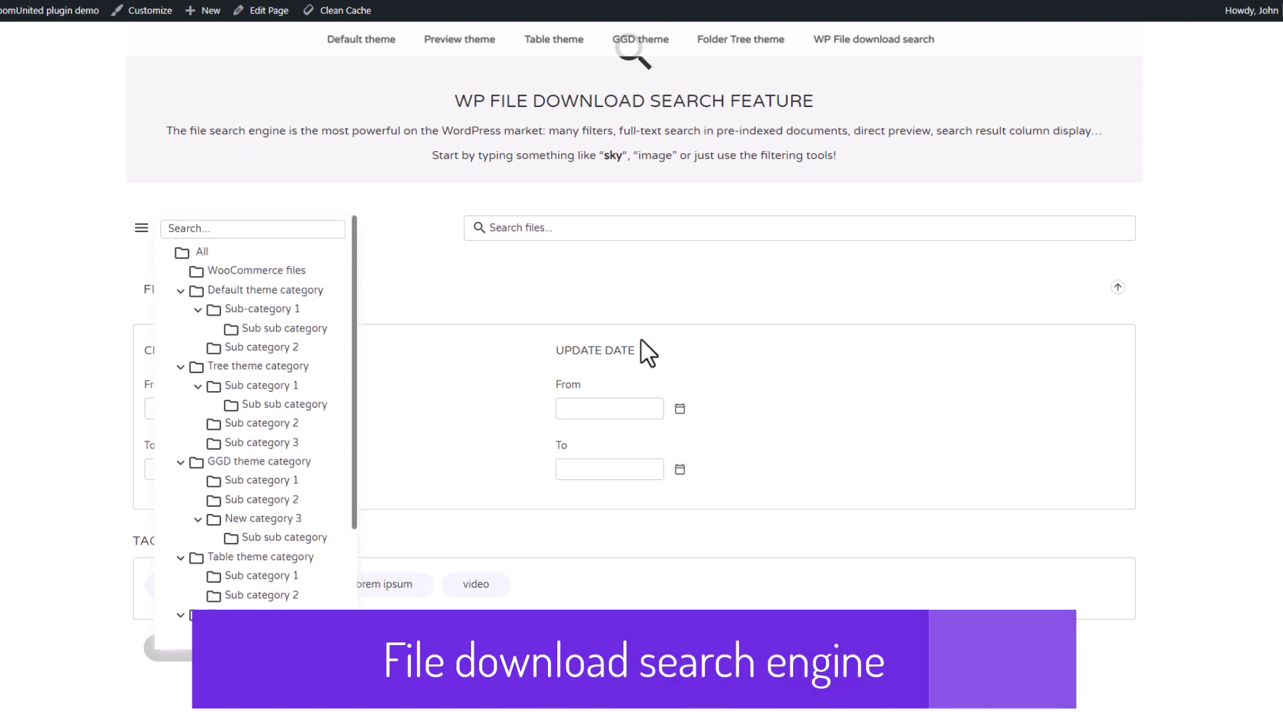
left_click(575, 228)
type("sky")
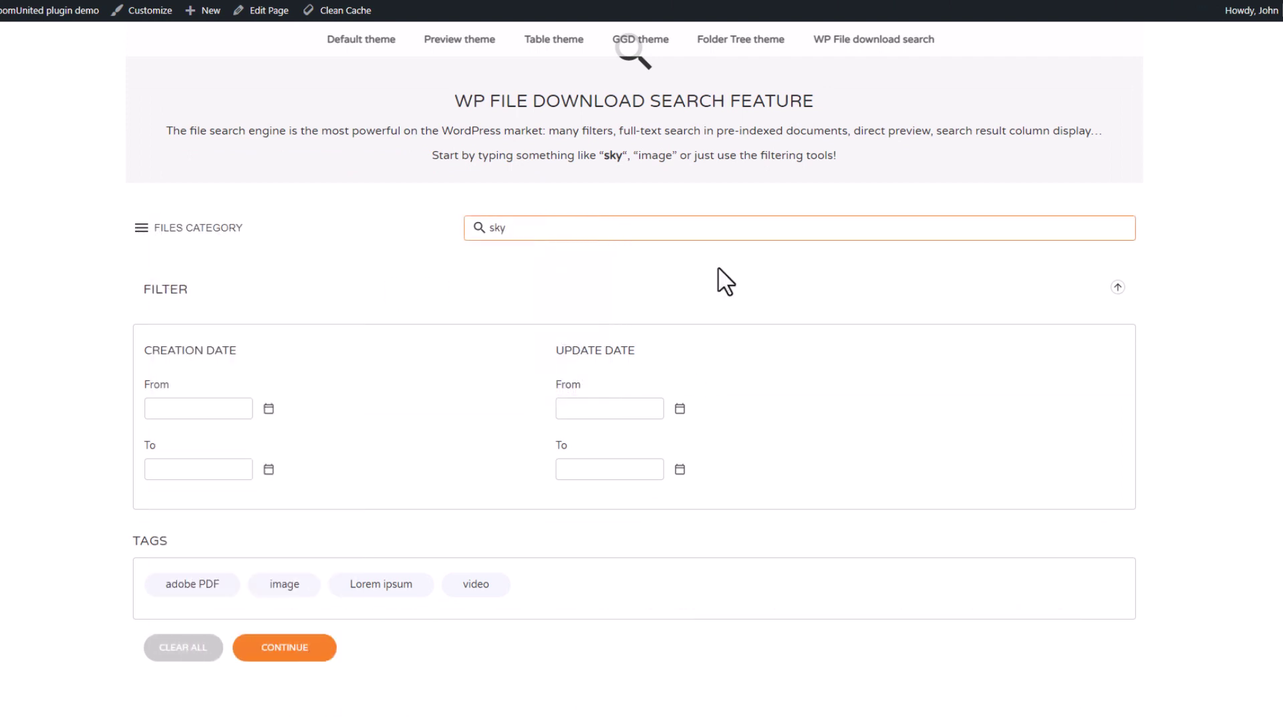
scroll(721, 360, "down", 7)
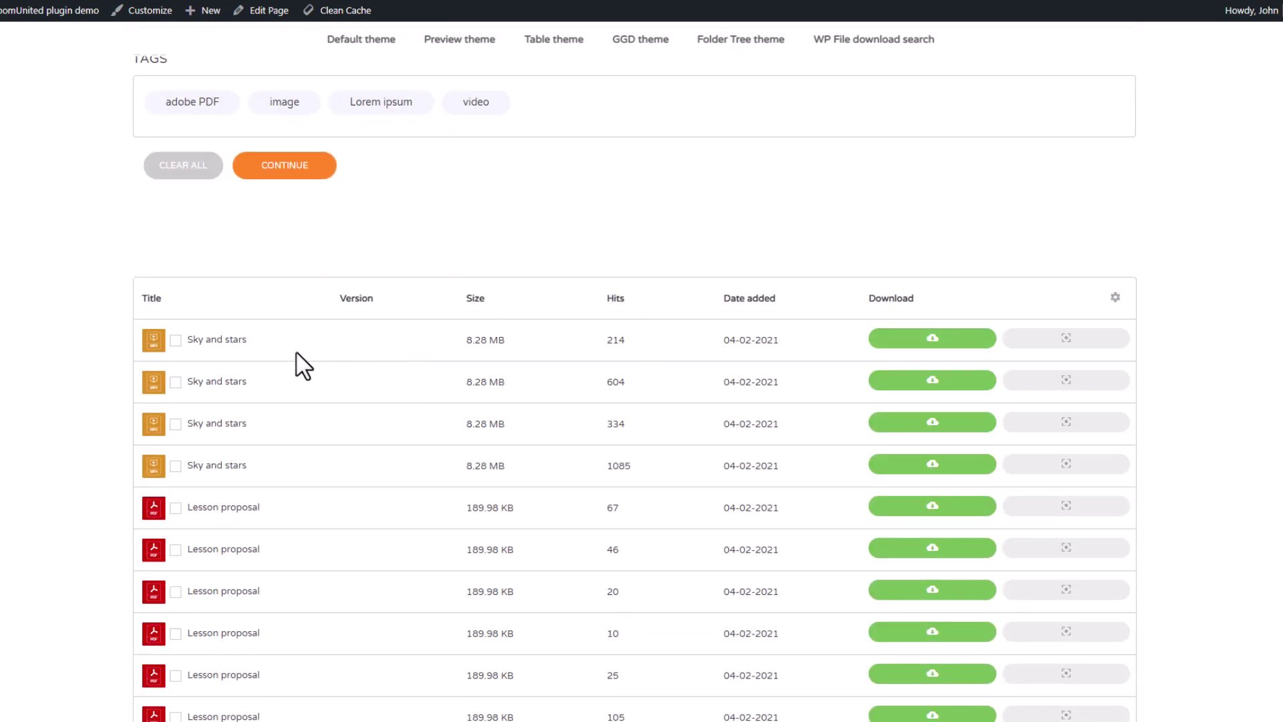
left_click(175, 339)
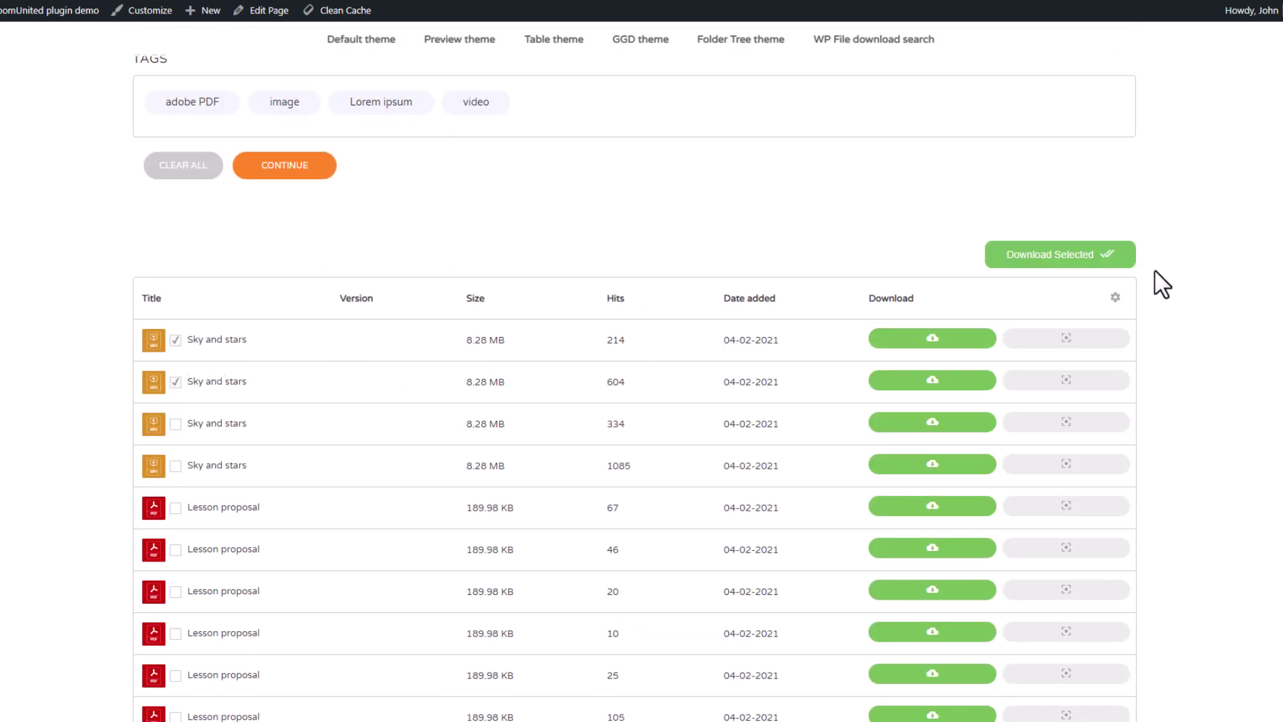
scroll(724, 578, "up", 8)
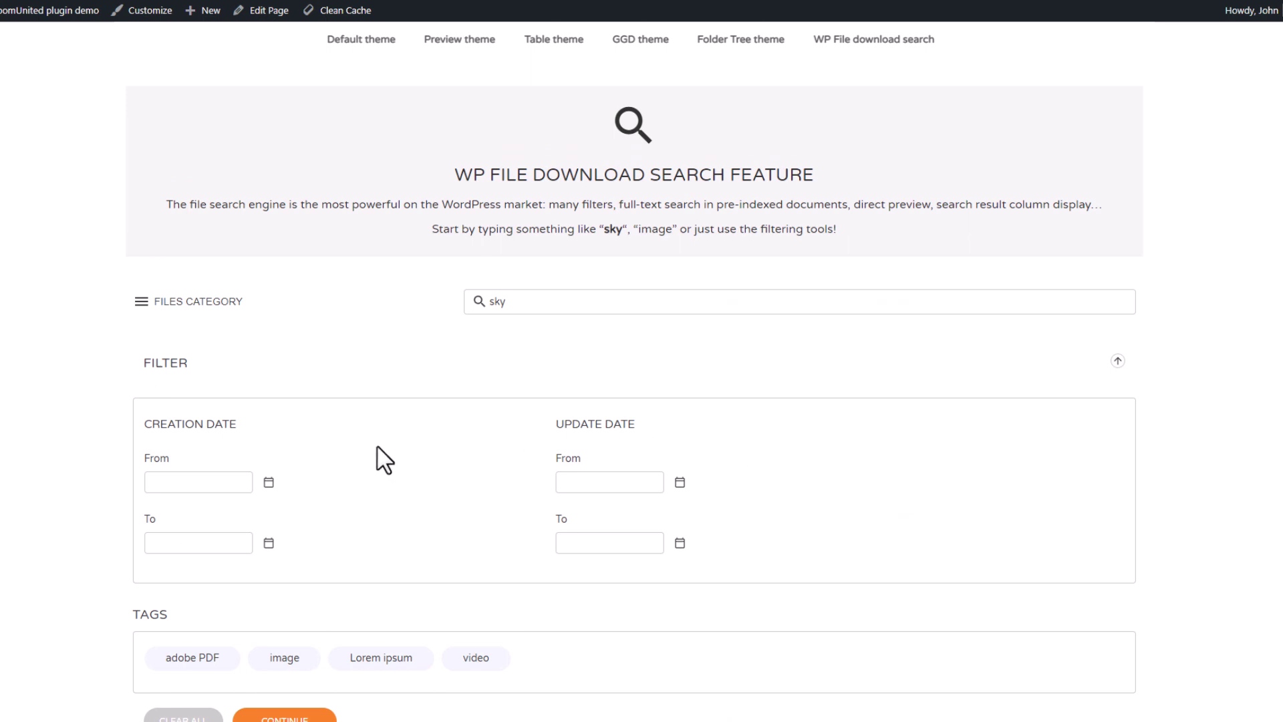
left_click(269, 483)
scroll(492, 463, "down", 4)
left_click(409, 242)
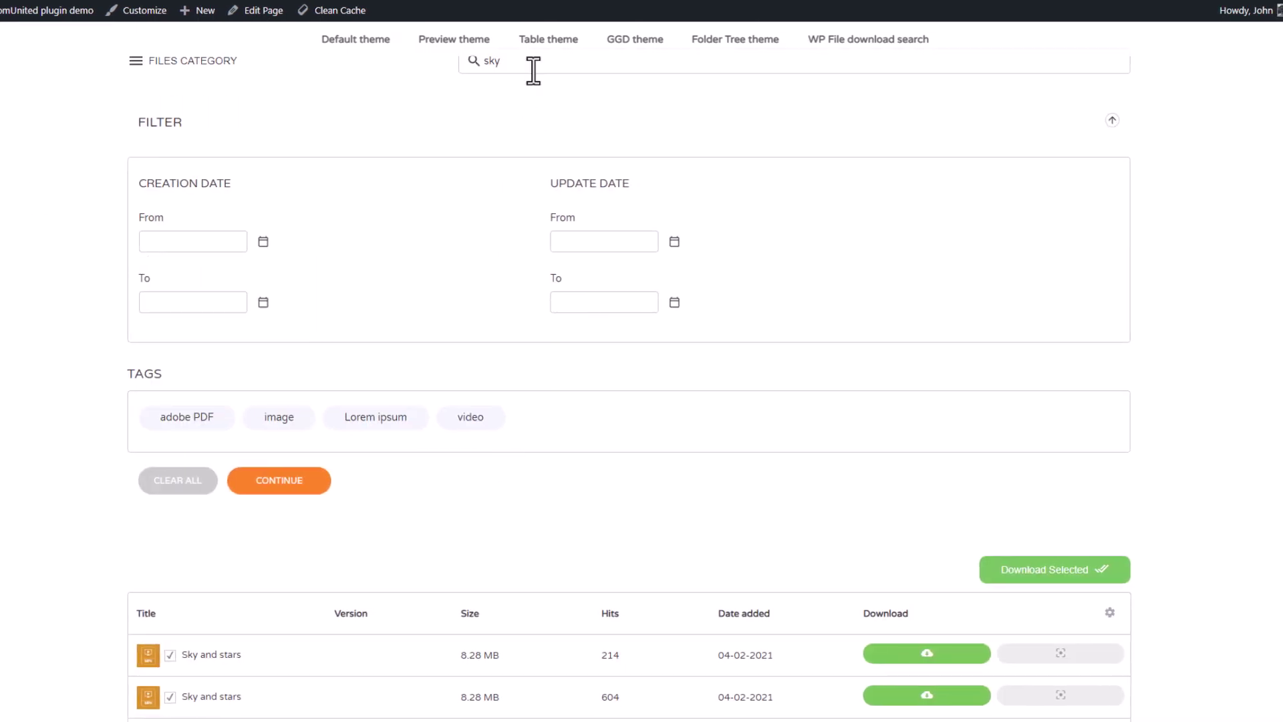
key("BackSpace")
key("BackSpace")
key("BackSpace")
Filter by the adobe PDF, image, Lorem ipsum and video tags and run the search
left_click(139, 64)
left_click(140, 66)
left_click(209, 424)
left_click(260, 421)
left_click(380, 424)
left_click(481, 424)
left_click(304, 488)
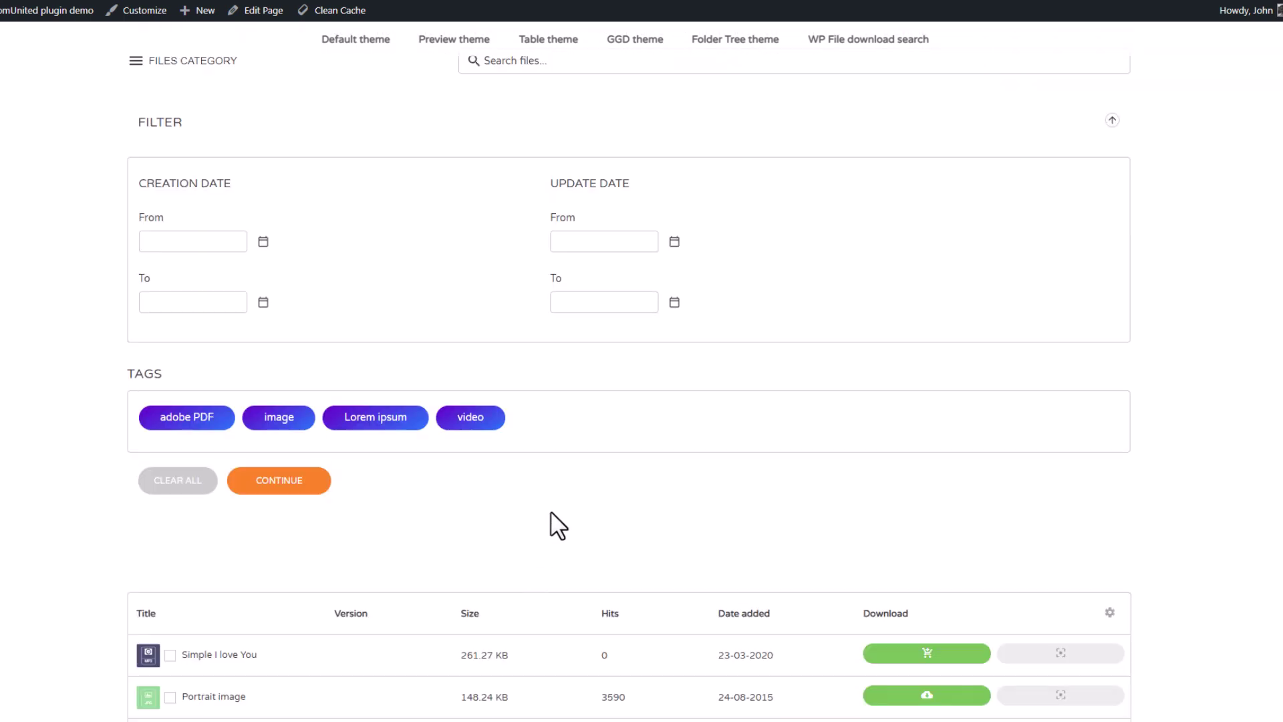
Preview the Portrait image among the results and close the preview
scroll(234, 549, "down", 2)
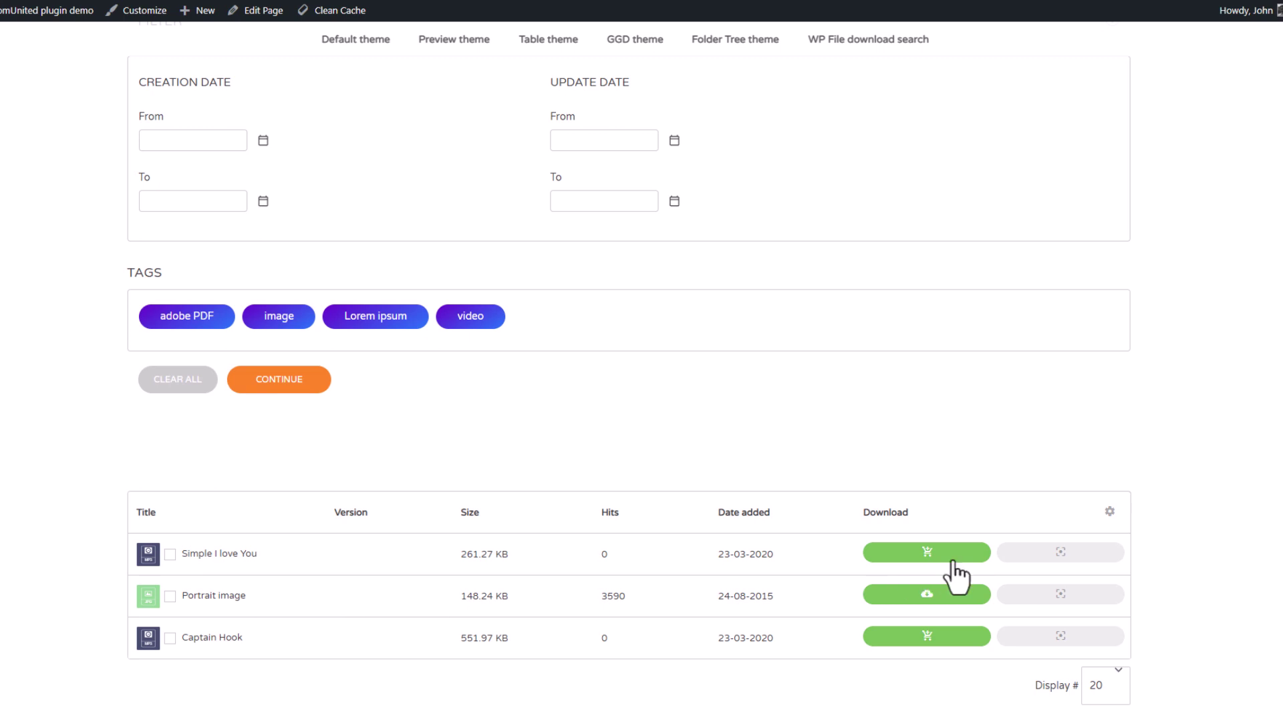
left_click(1063, 601)
left_click(1124, 378)
scroll(802, 487, "up", 5)
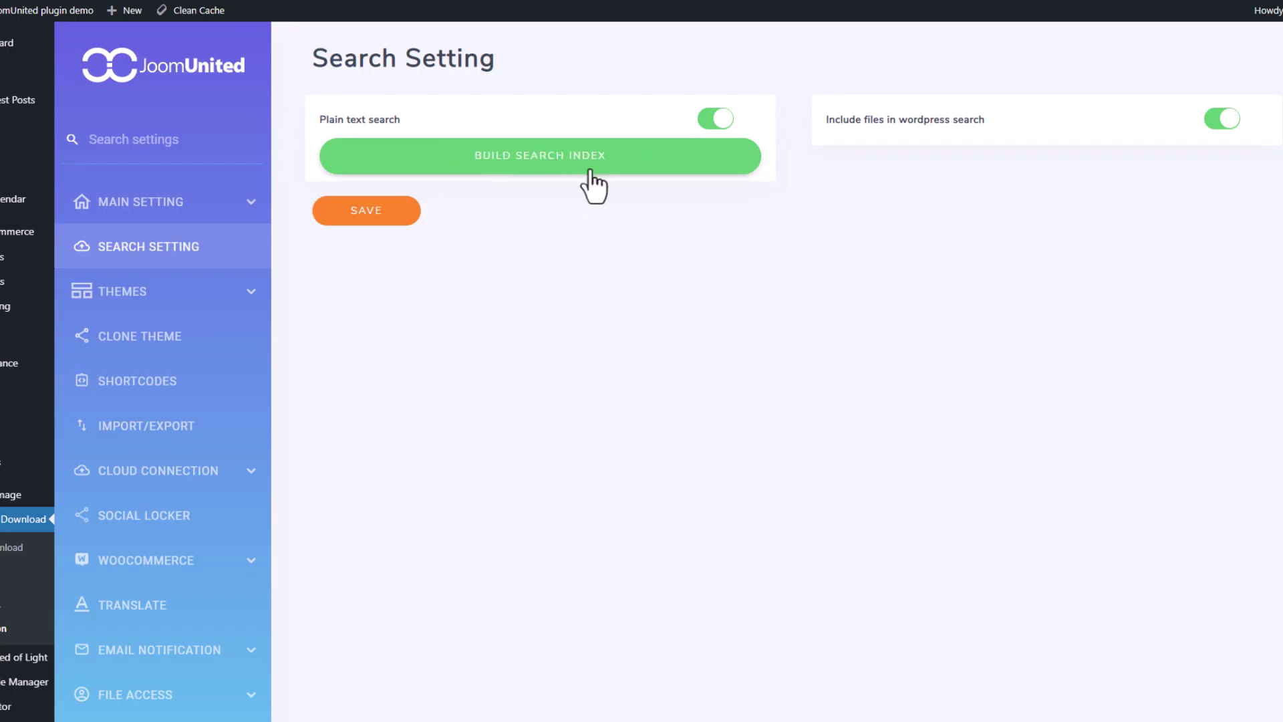
Review the Search Setting options, including Plain text search and Build search index
mouse_move(378, 124)
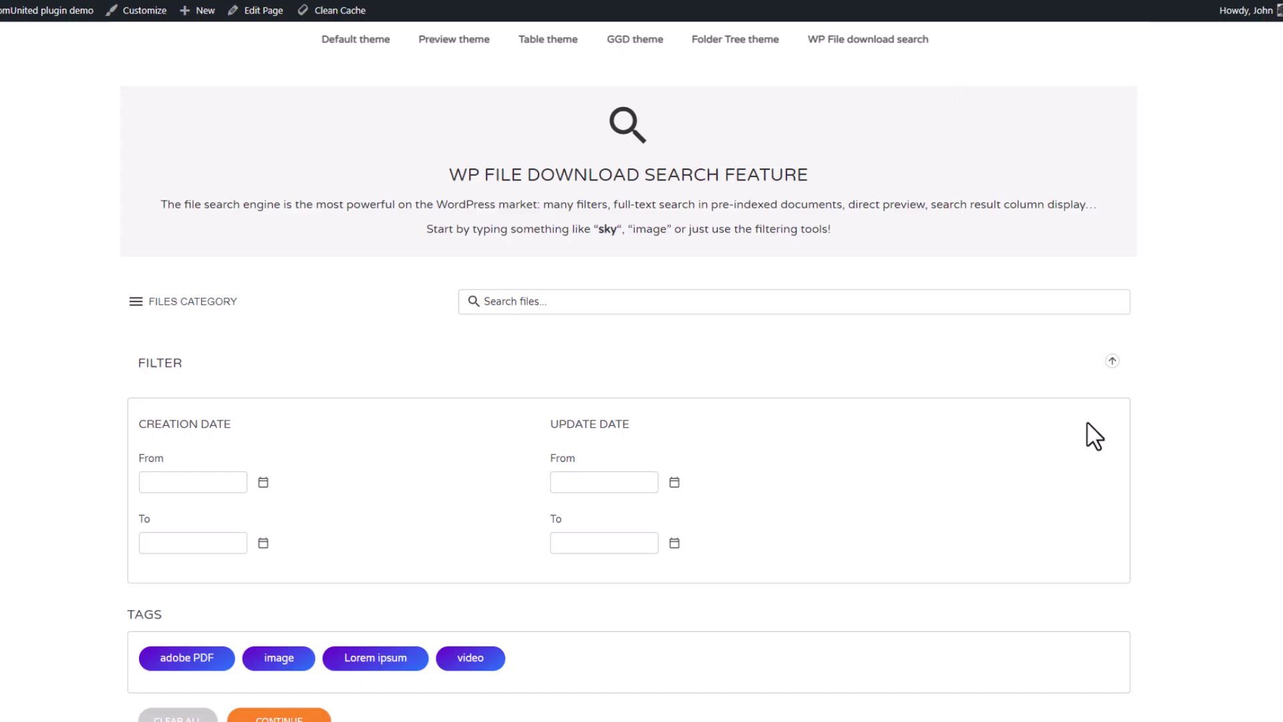
scroll(1029, 431, "down", 3)
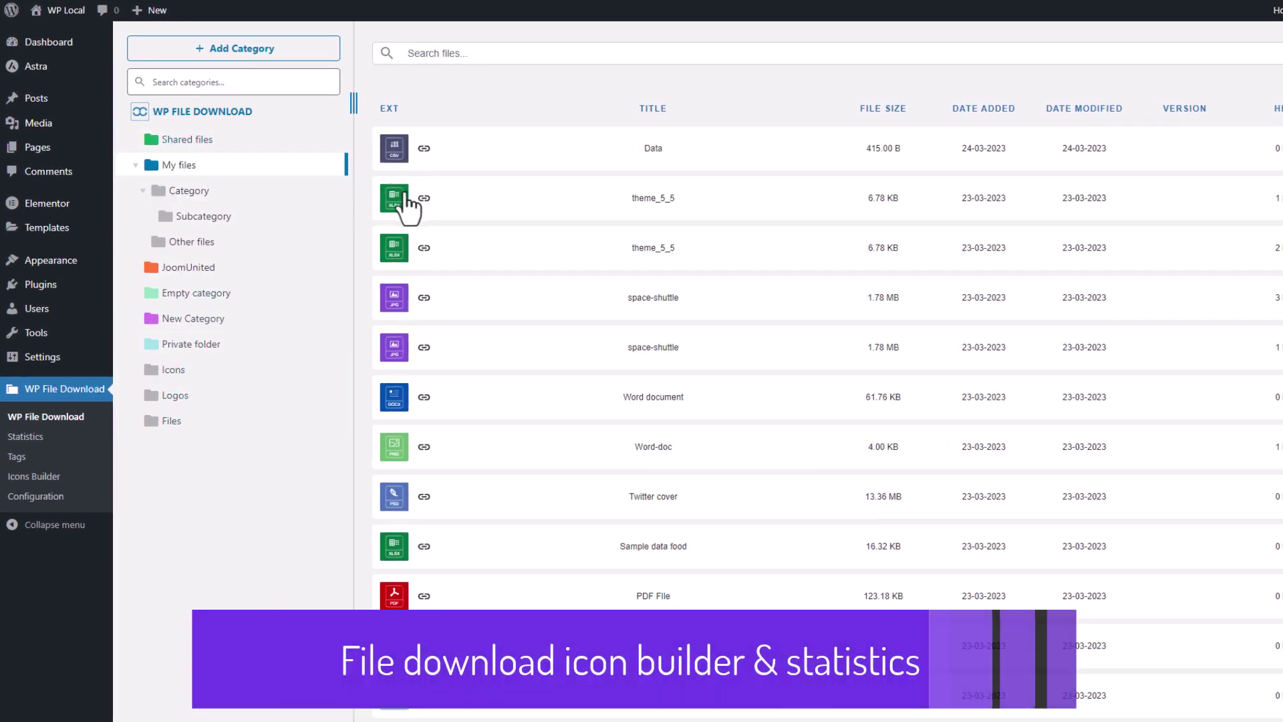
Show the SVG icon set in Icons Builder and filter its file types by 'csv'
left_click(48, 480)
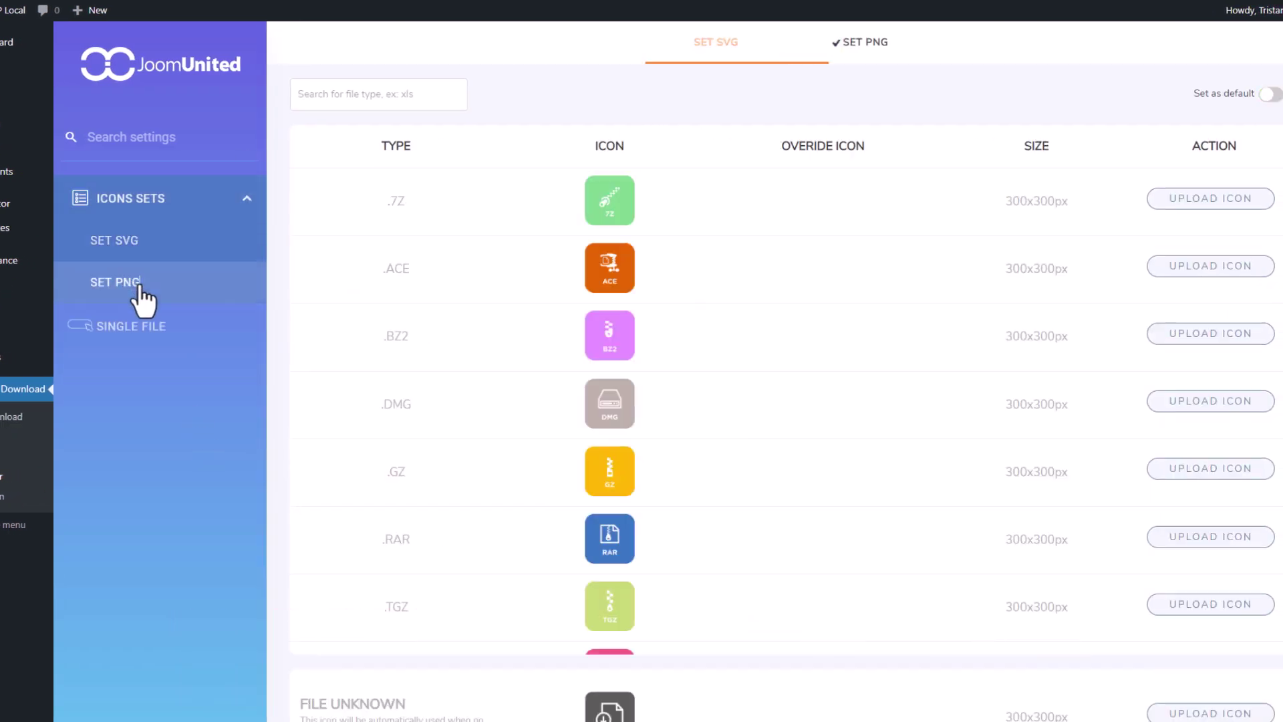
left_click(251, 327)
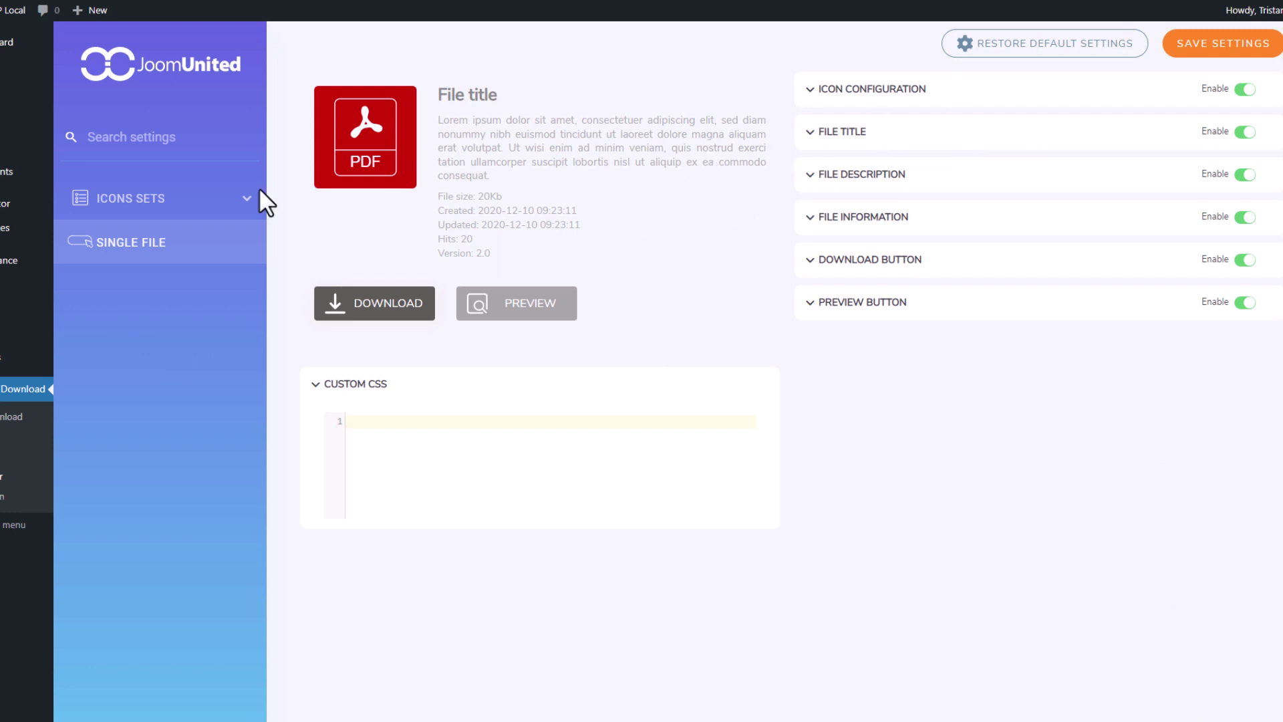
left_click(121, 199)
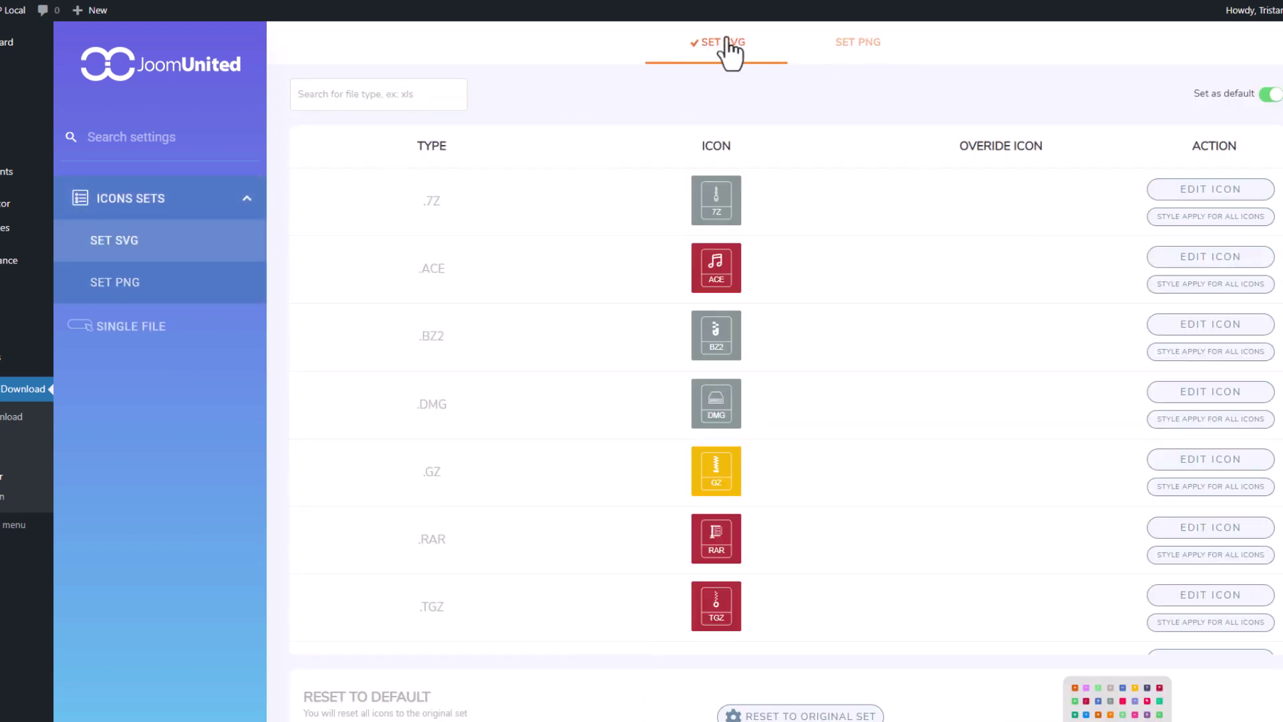
scroll(728, 263, "down", 10)
scroll(728, 354, "down", 2)
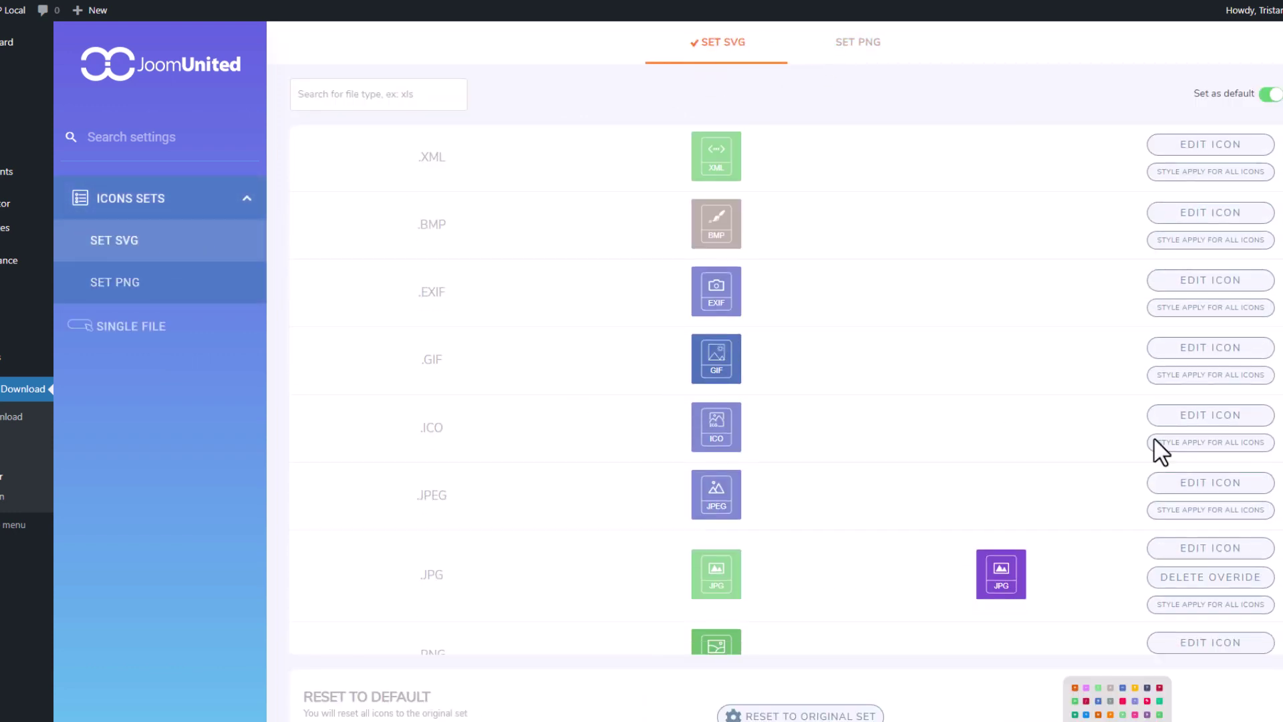
left_click(384, 98)
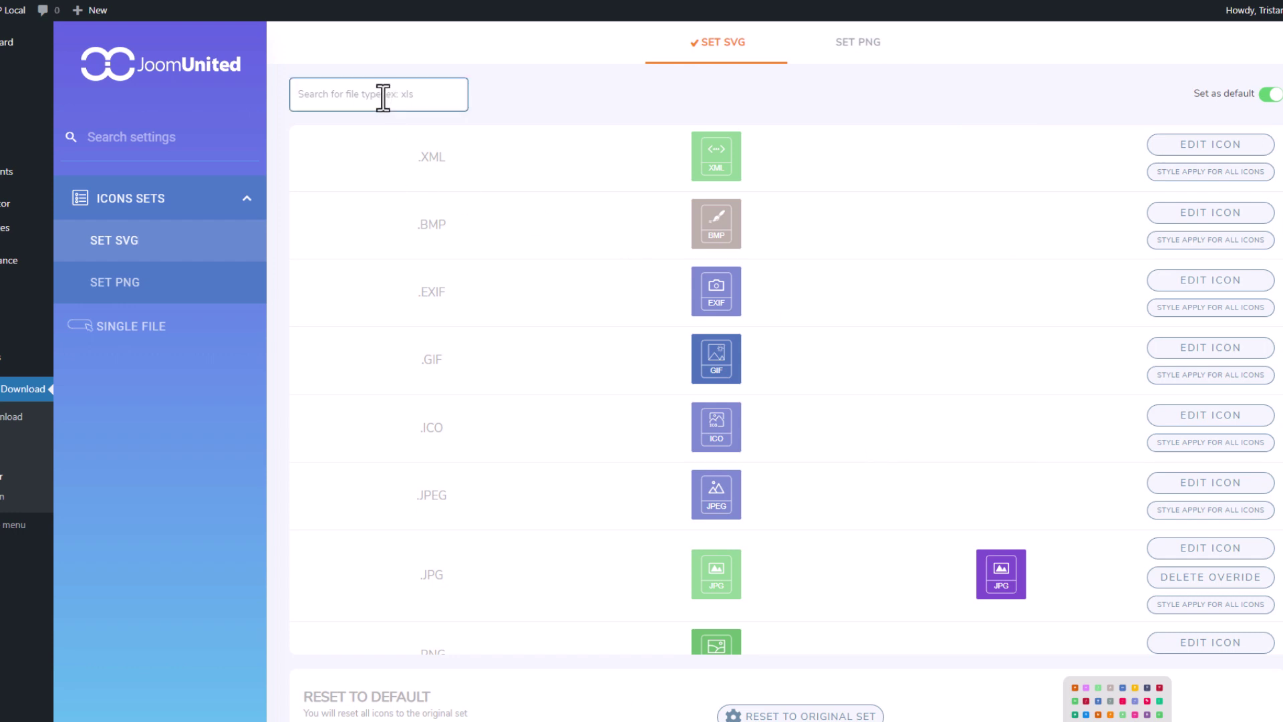
type("csv")
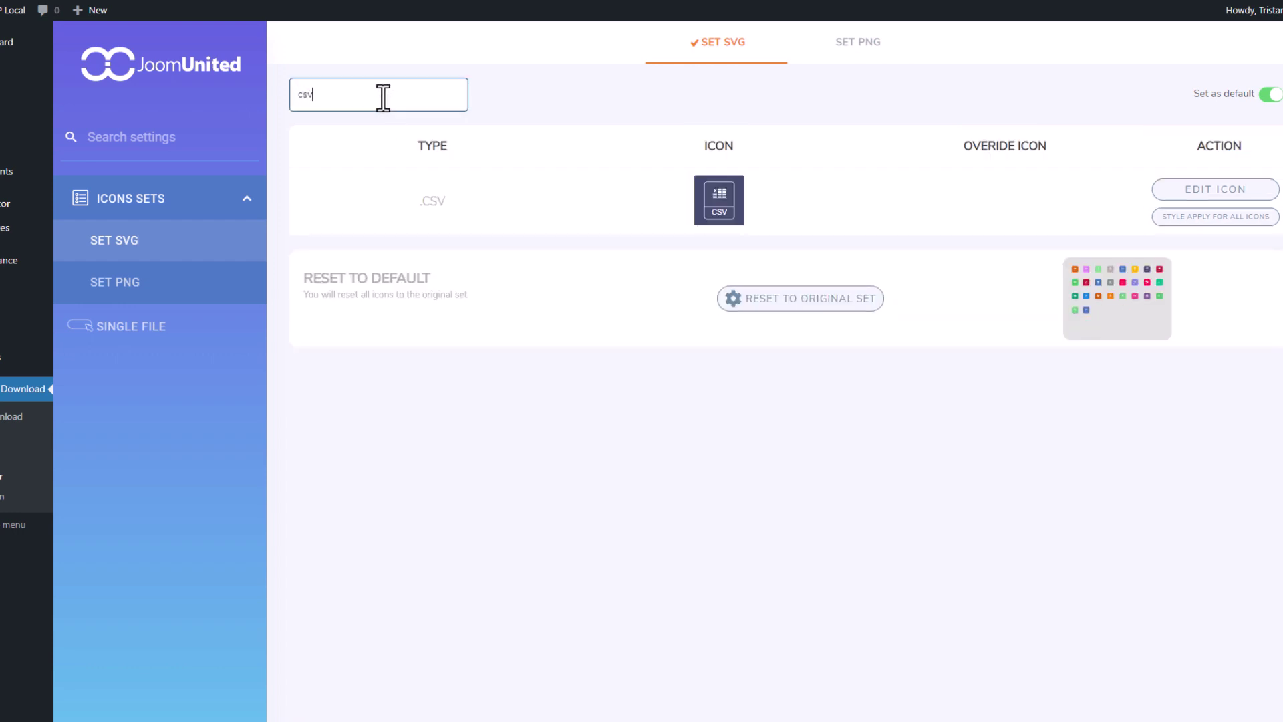
double_click(323, 97)
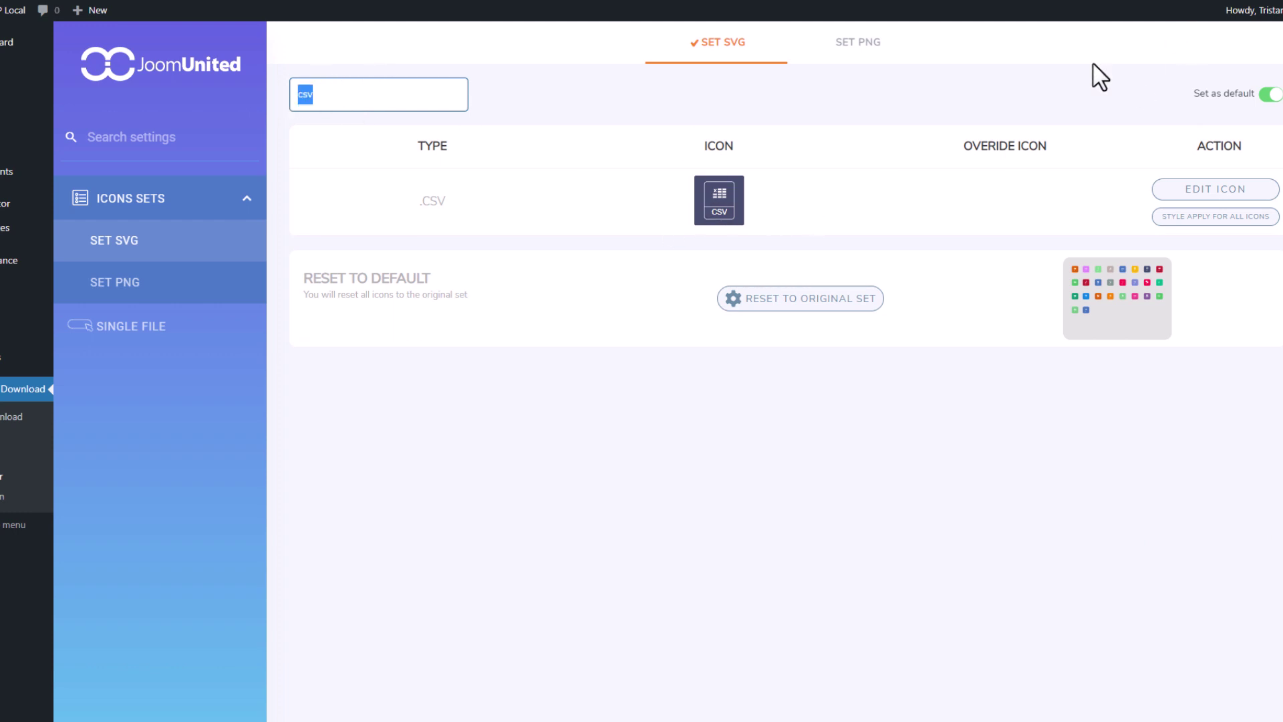
Give the .CSV icon the { } symbol and the line-only frame shape
left_click(1198, 193)
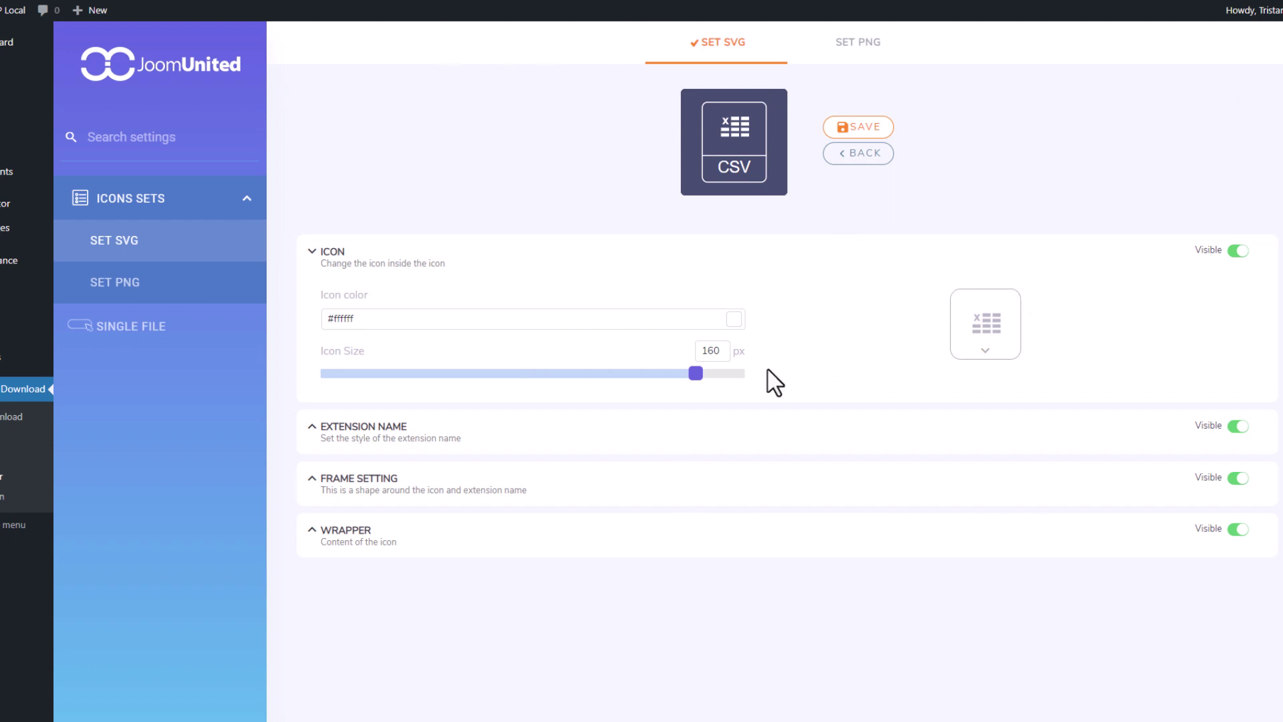
left_click(986, 354)
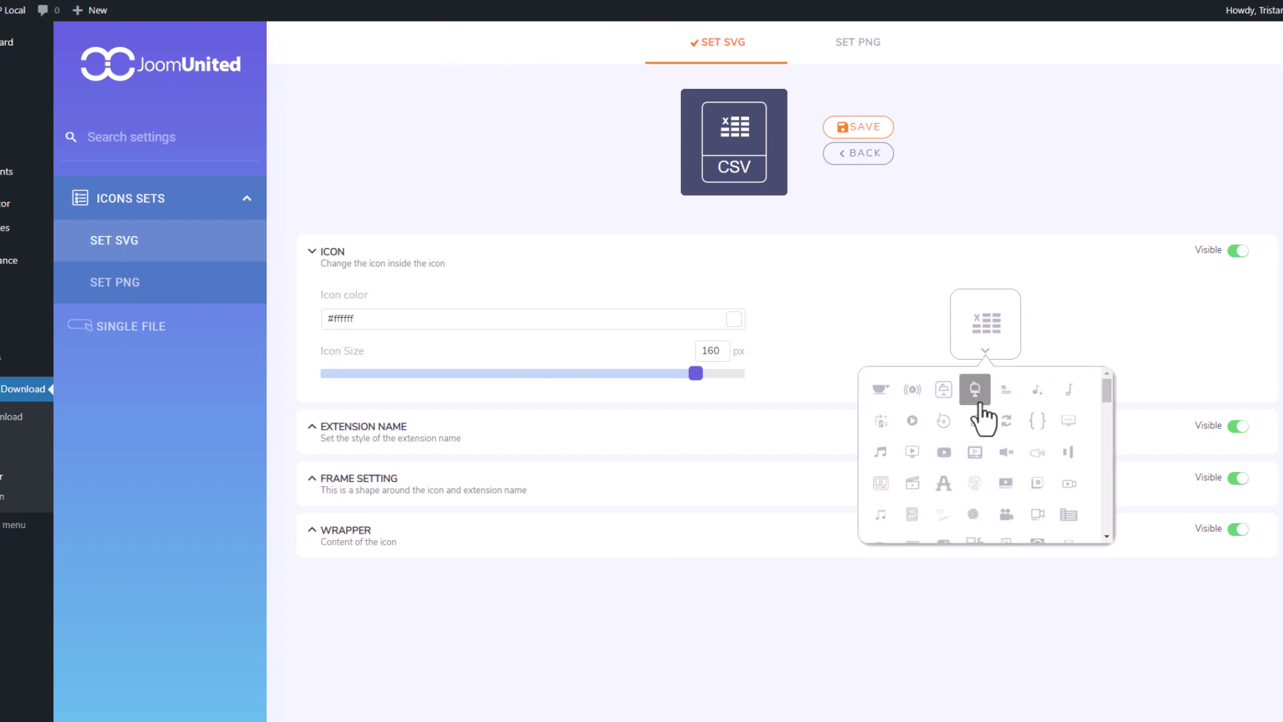
left_click(1037, 420)
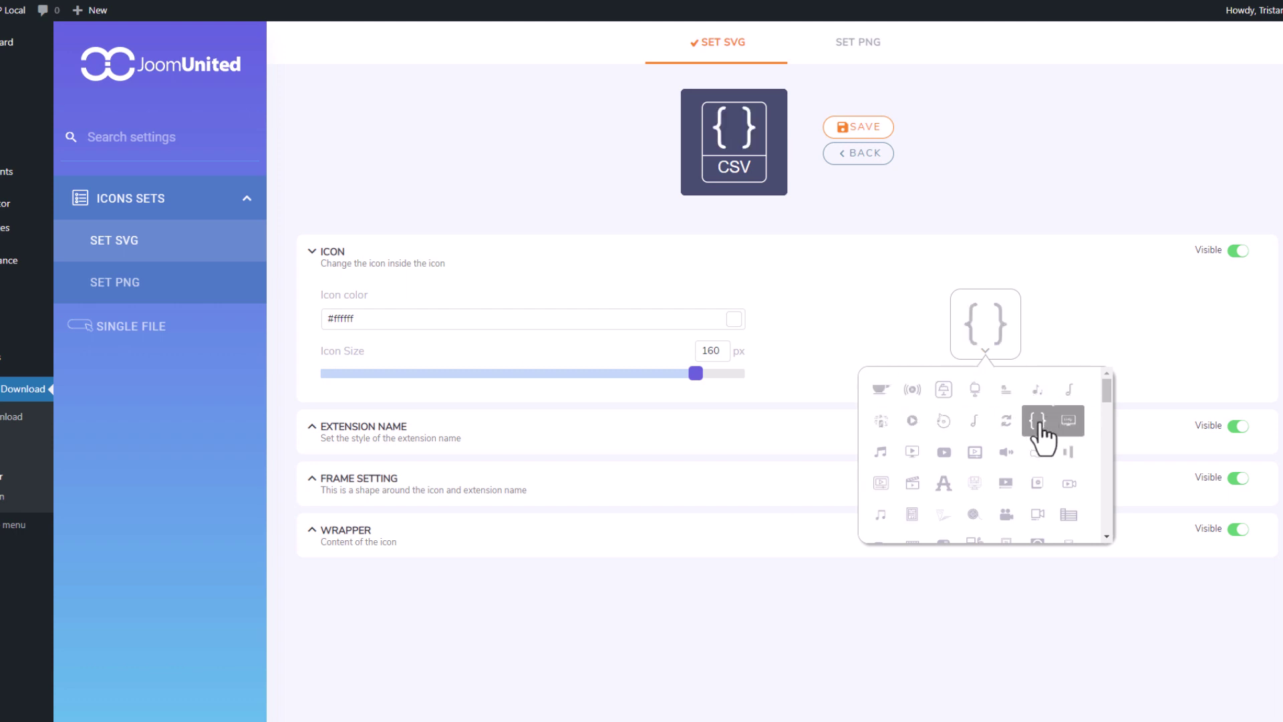
left_click(1010, 237)
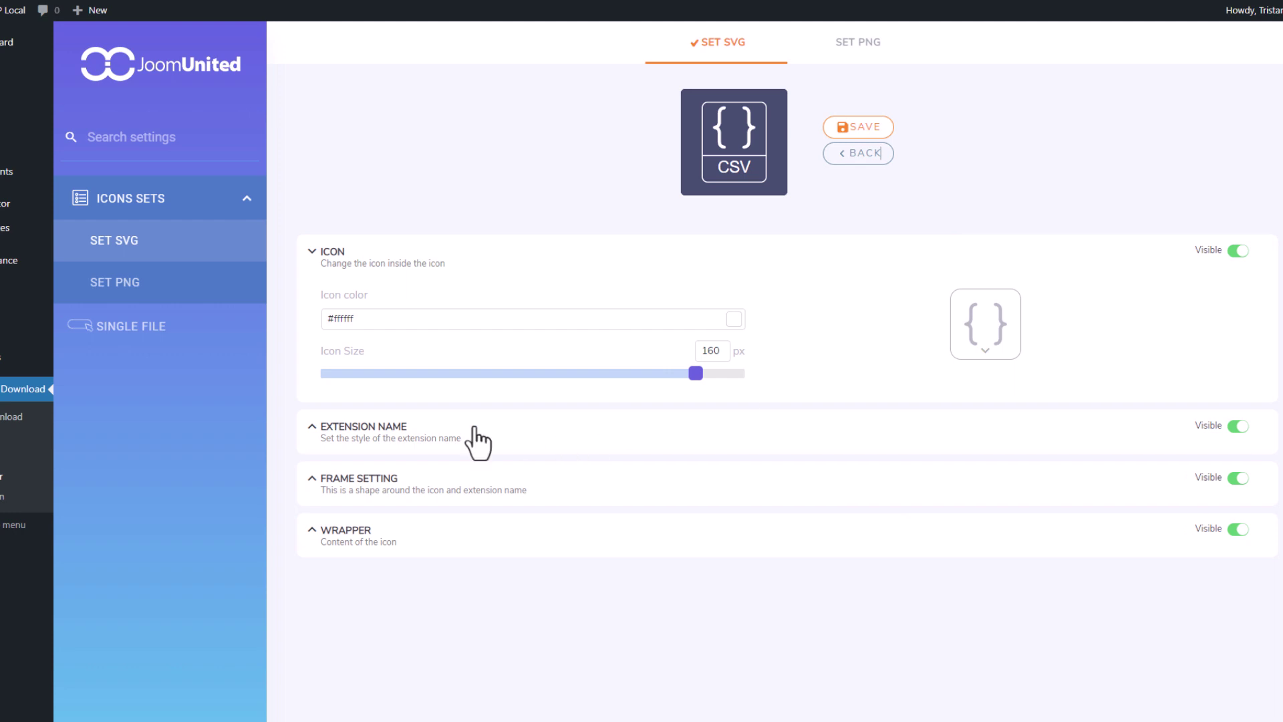
left_click(407, 441)
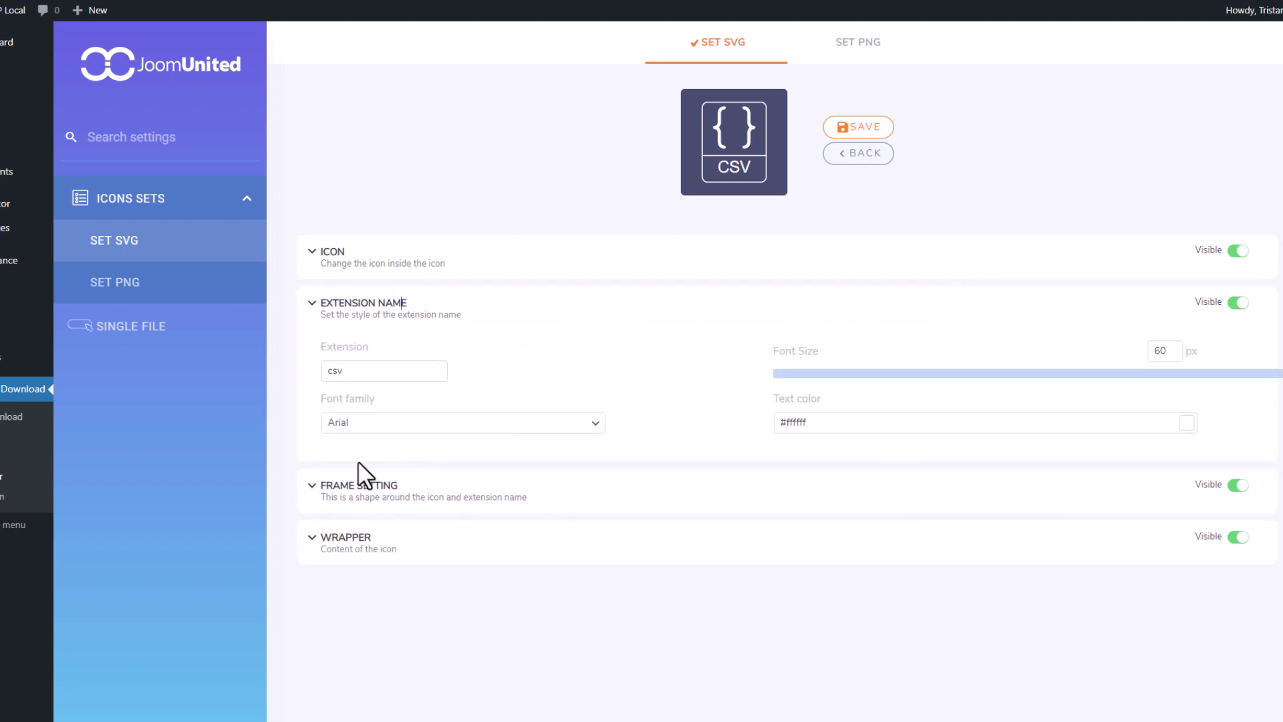
left_click(364, 487)
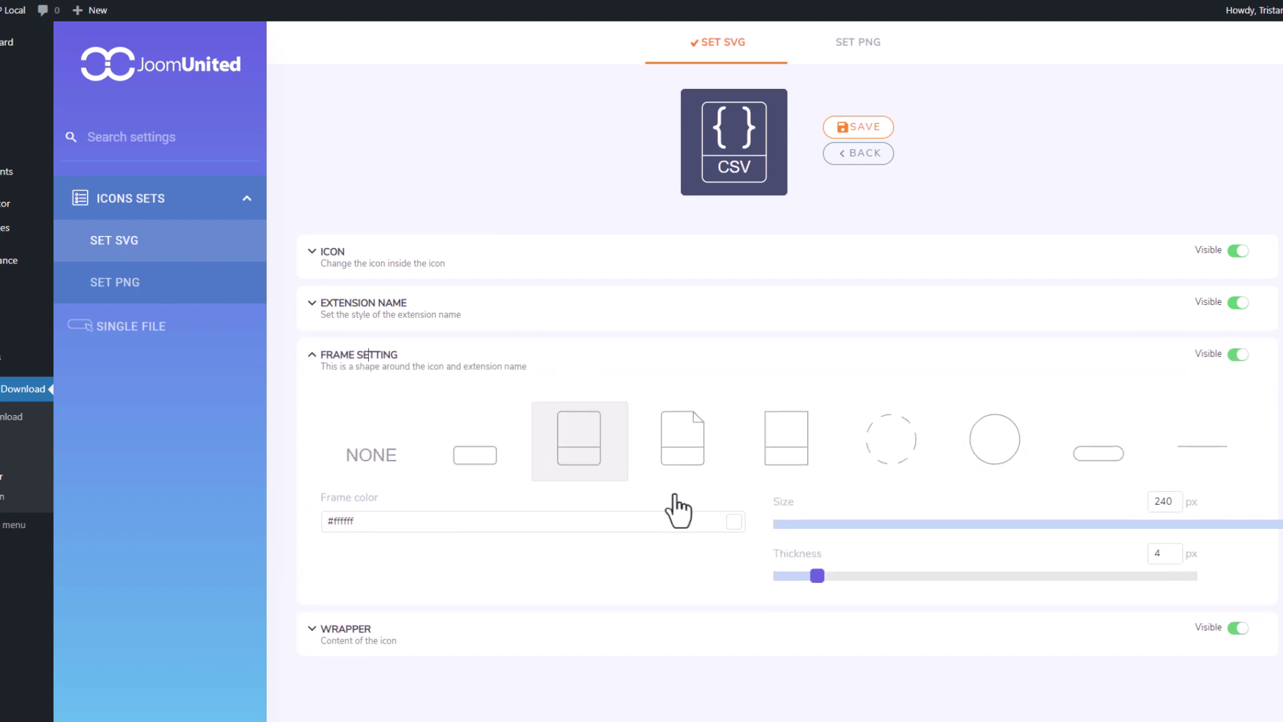
left_click(787, 449)
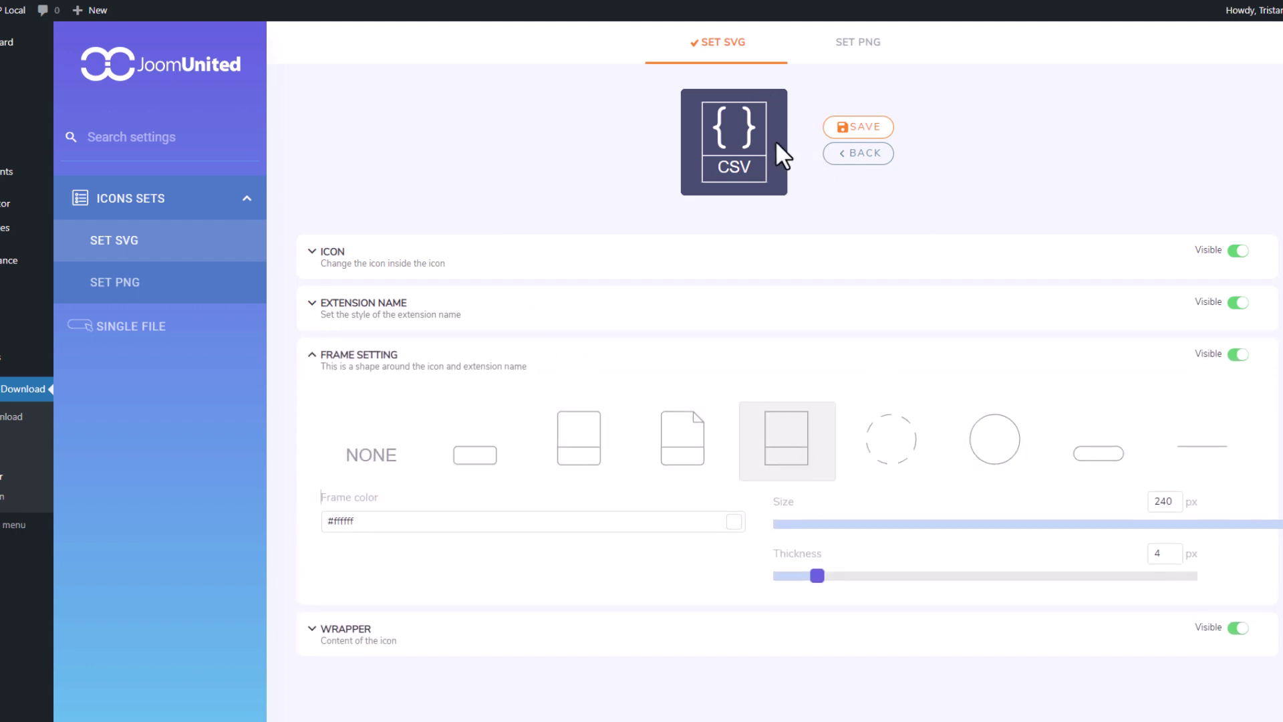
left_click(1207, 449)
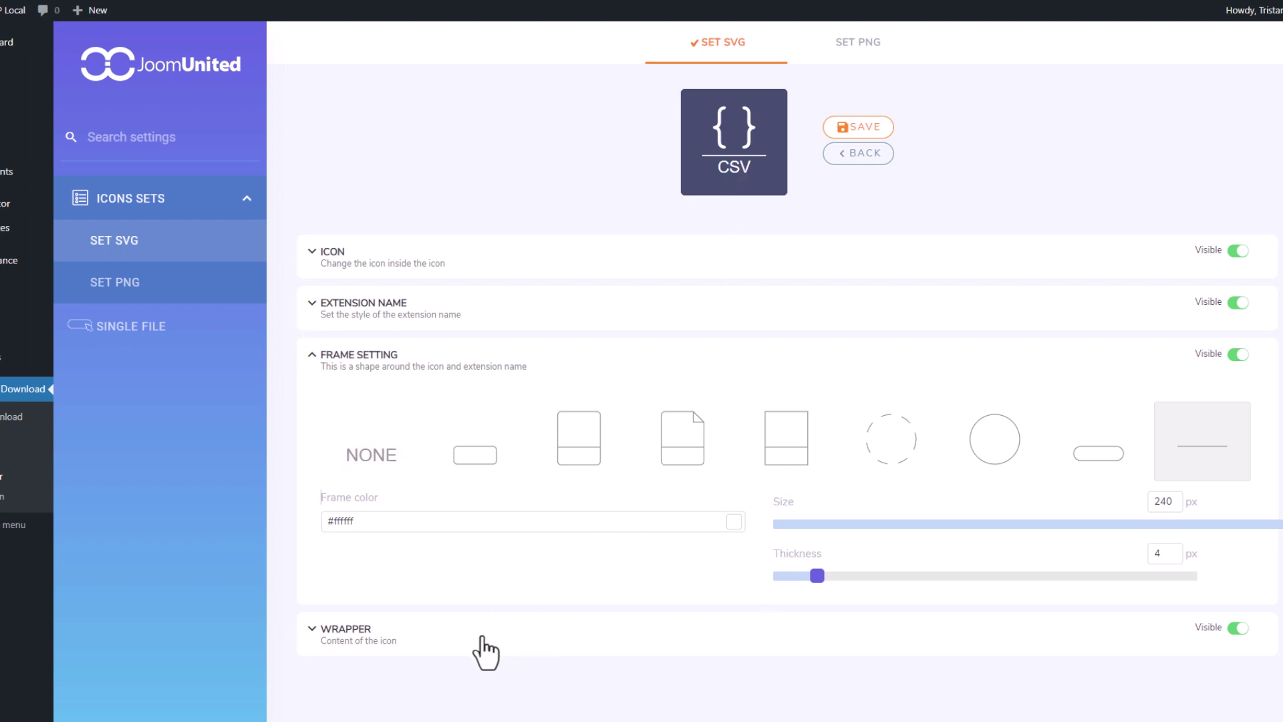
Set the icon's wrapper background to bright green #36b573 and save the icon
left_click(344, 638)
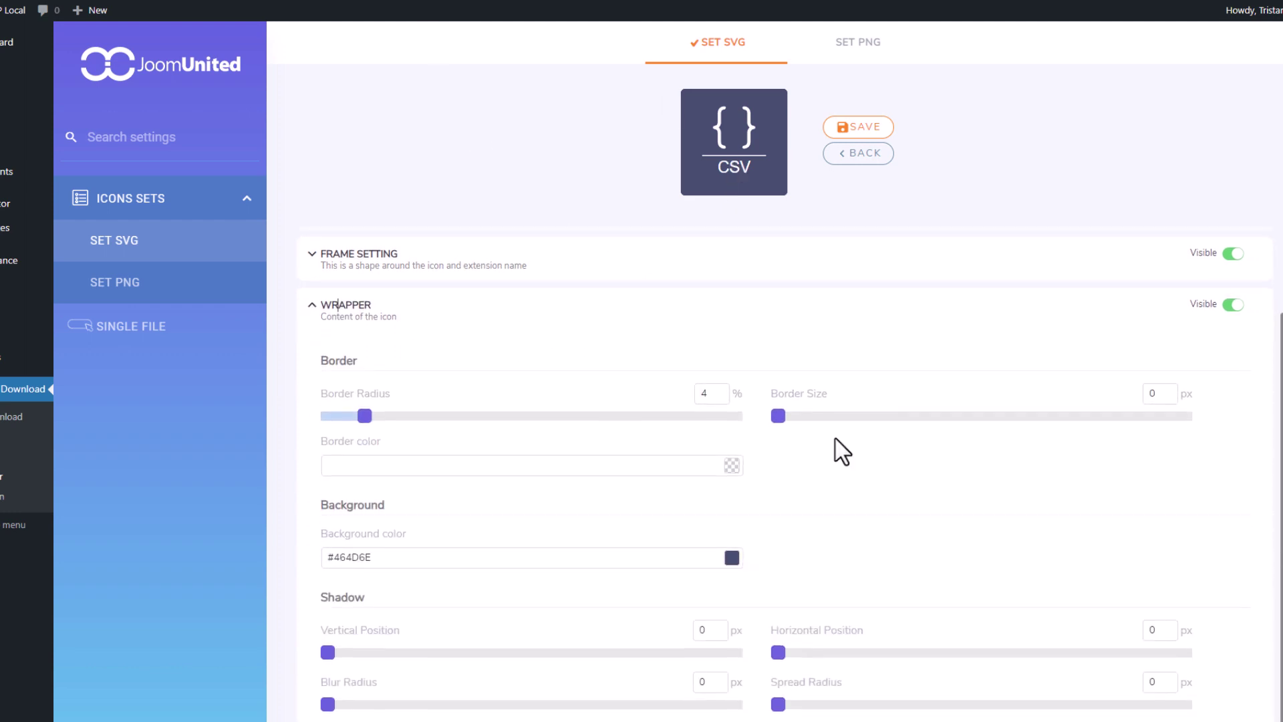
left_click(732, 559)
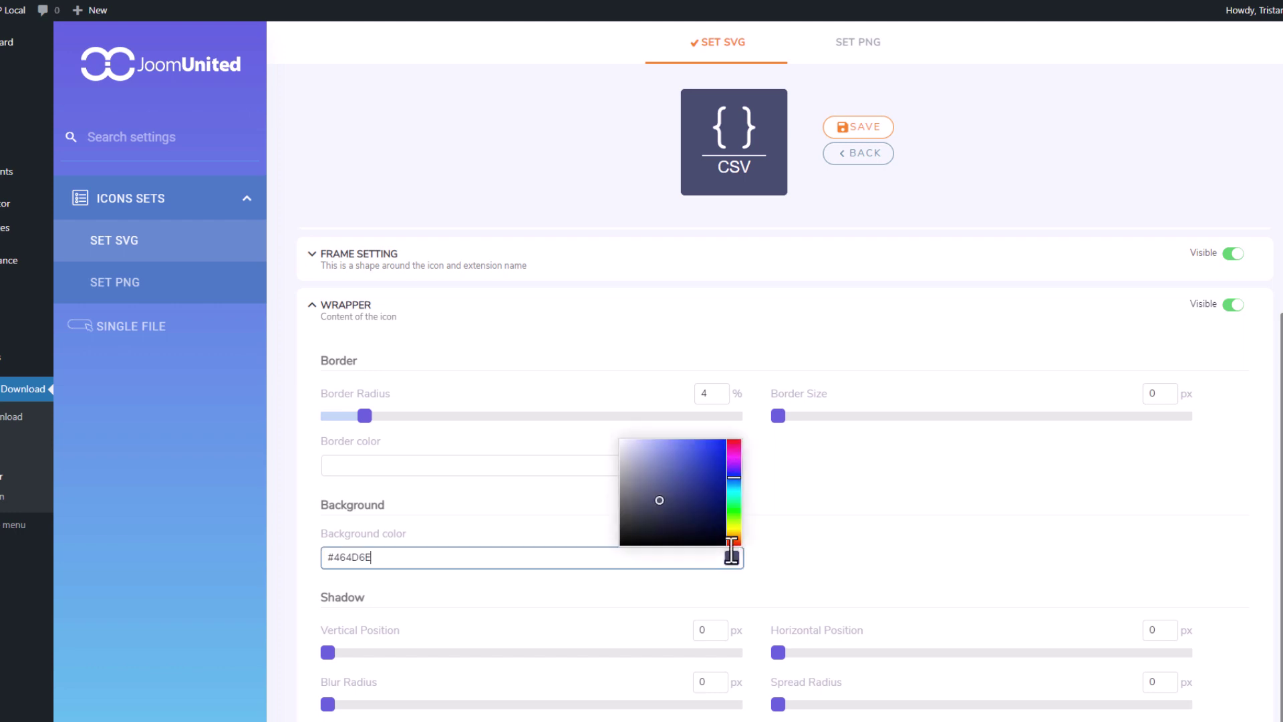
left_click(729, 501)
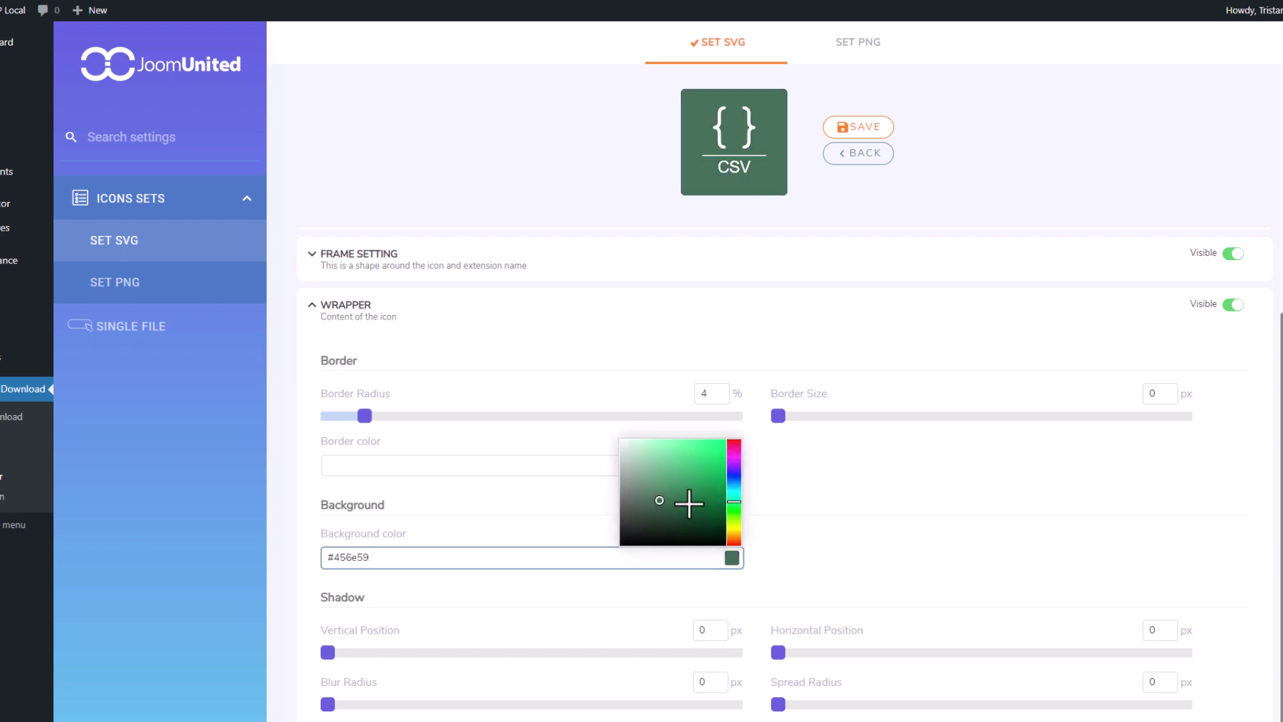
left_click_drag(688, 503, 692, 472)
left_click(862, 127)
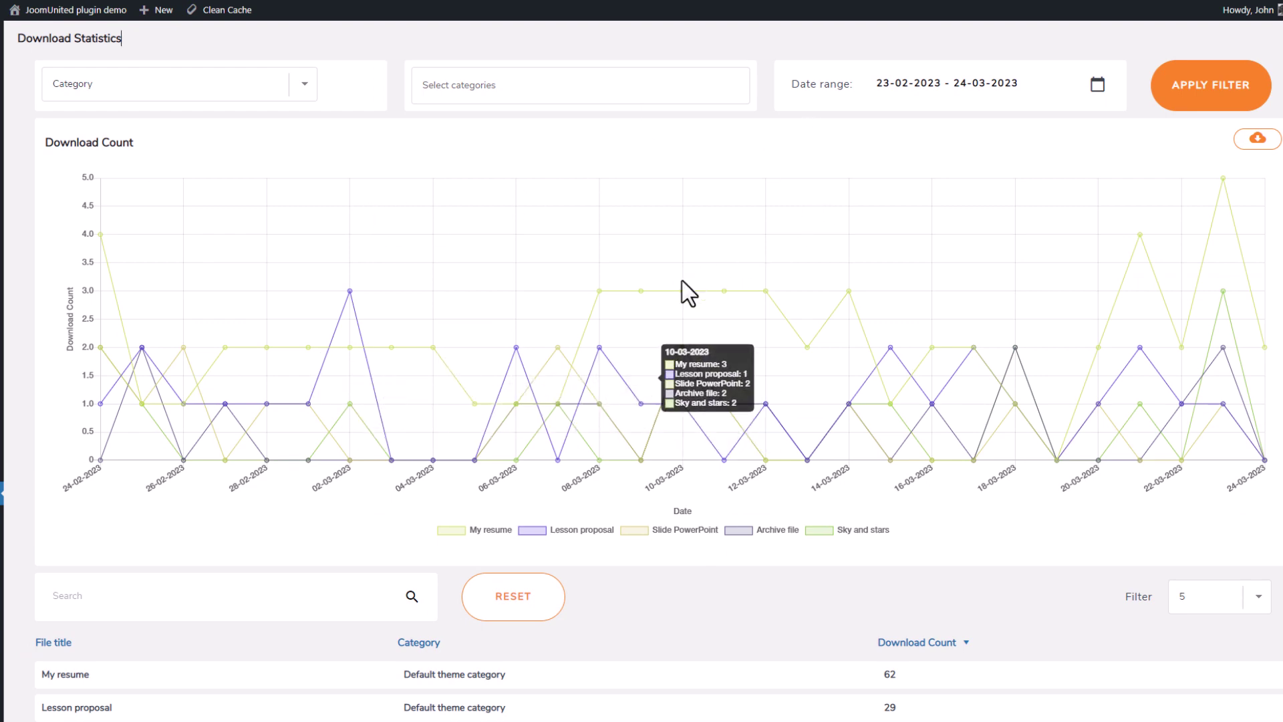
Review the Download Statistics chart and table, the statistics-type and category filters, and date-range options
scroll(492, 518, "down", 2)
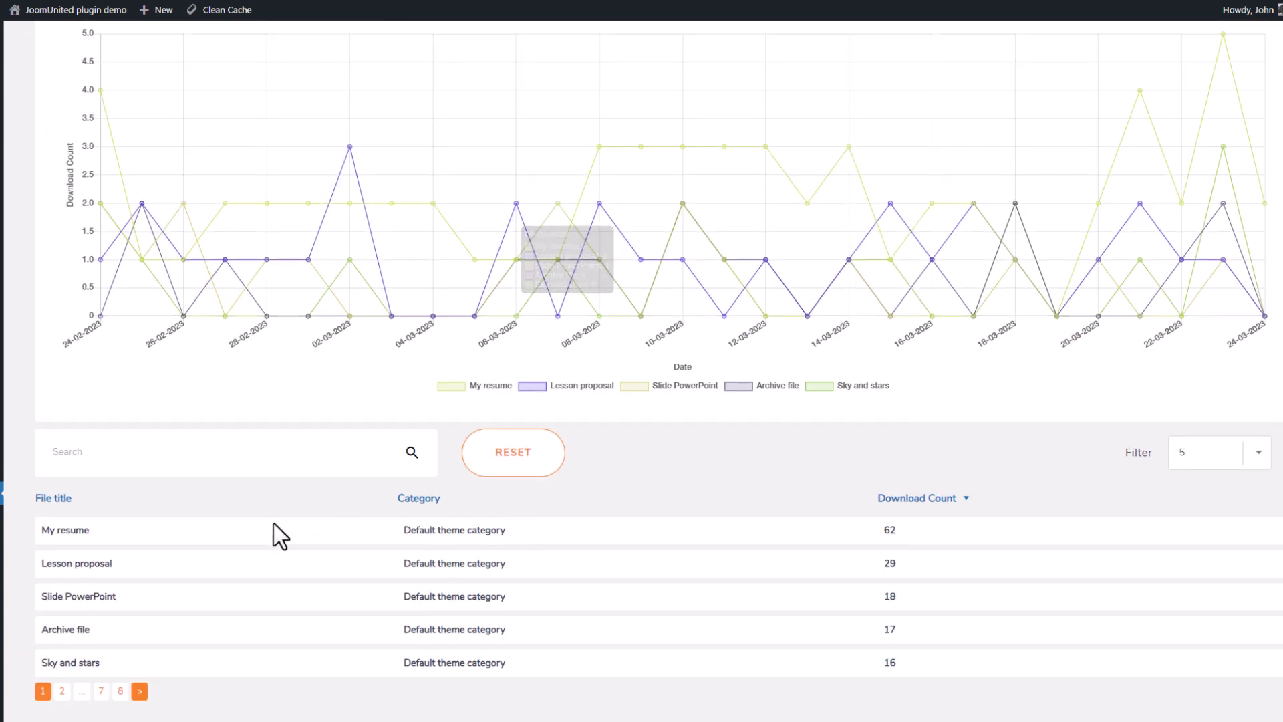
scroll(259, 561, "up", 2)
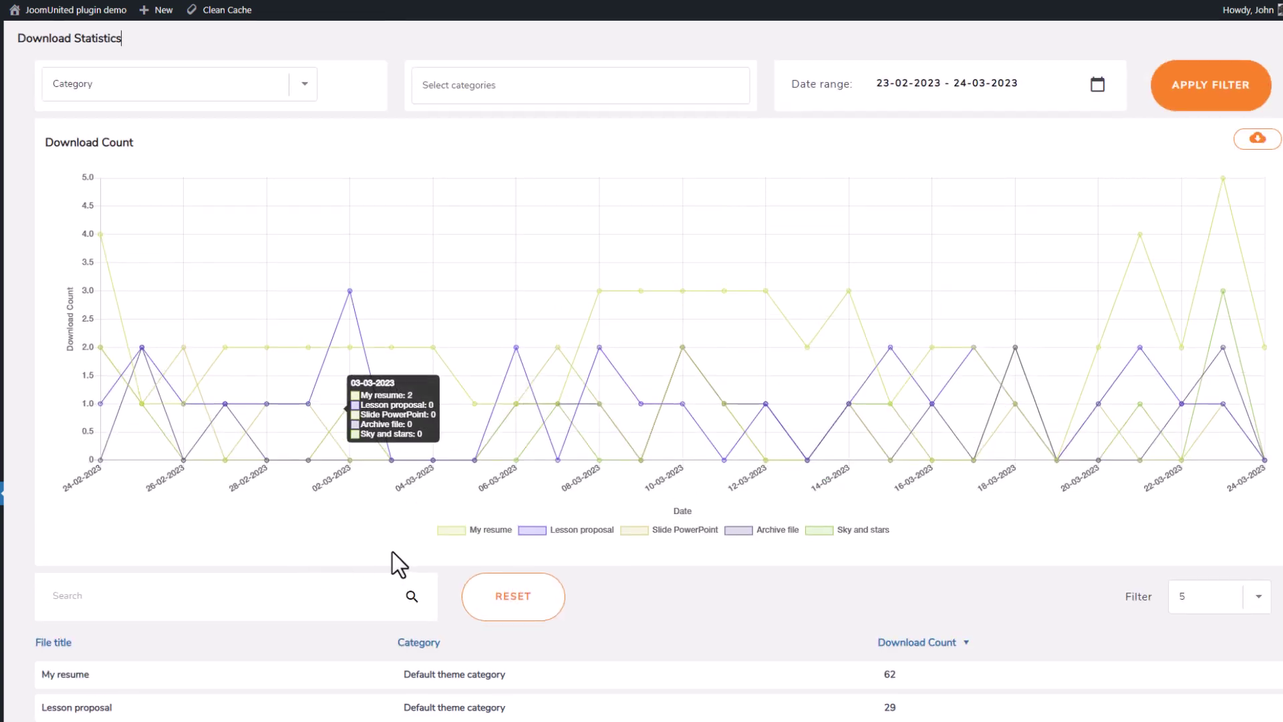
left_click(308, 85)
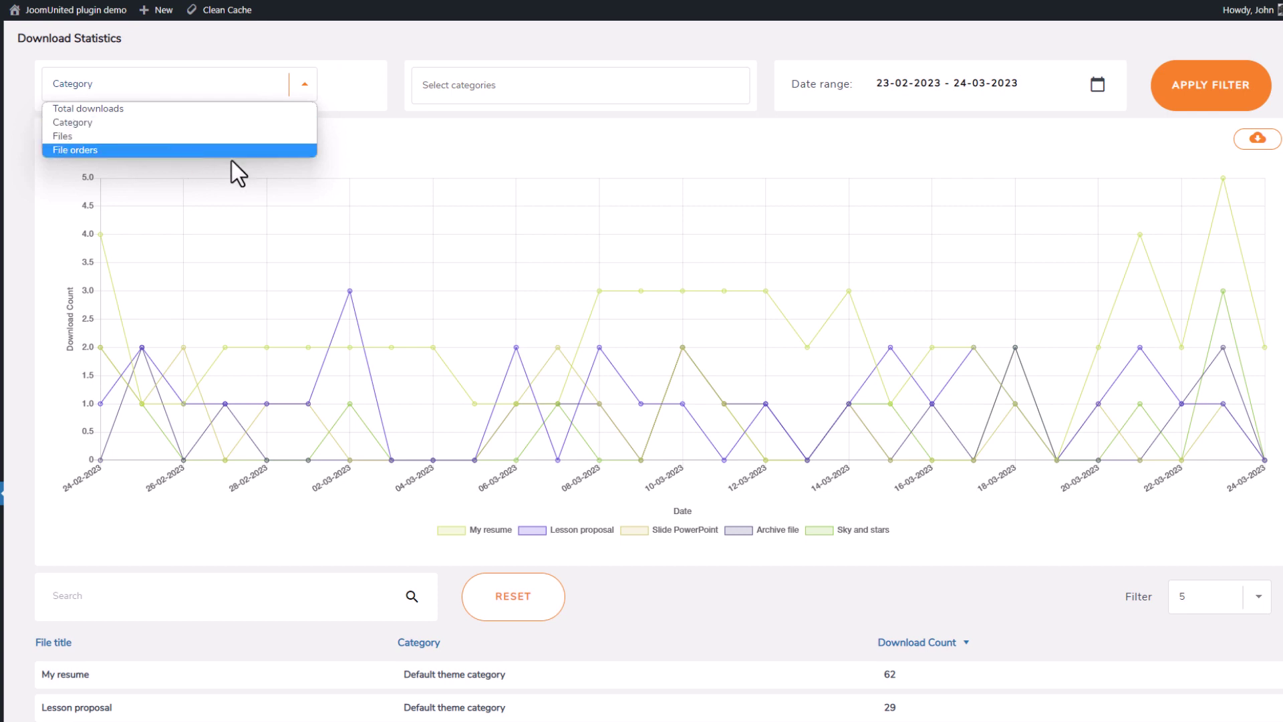
left_click(481, 97)
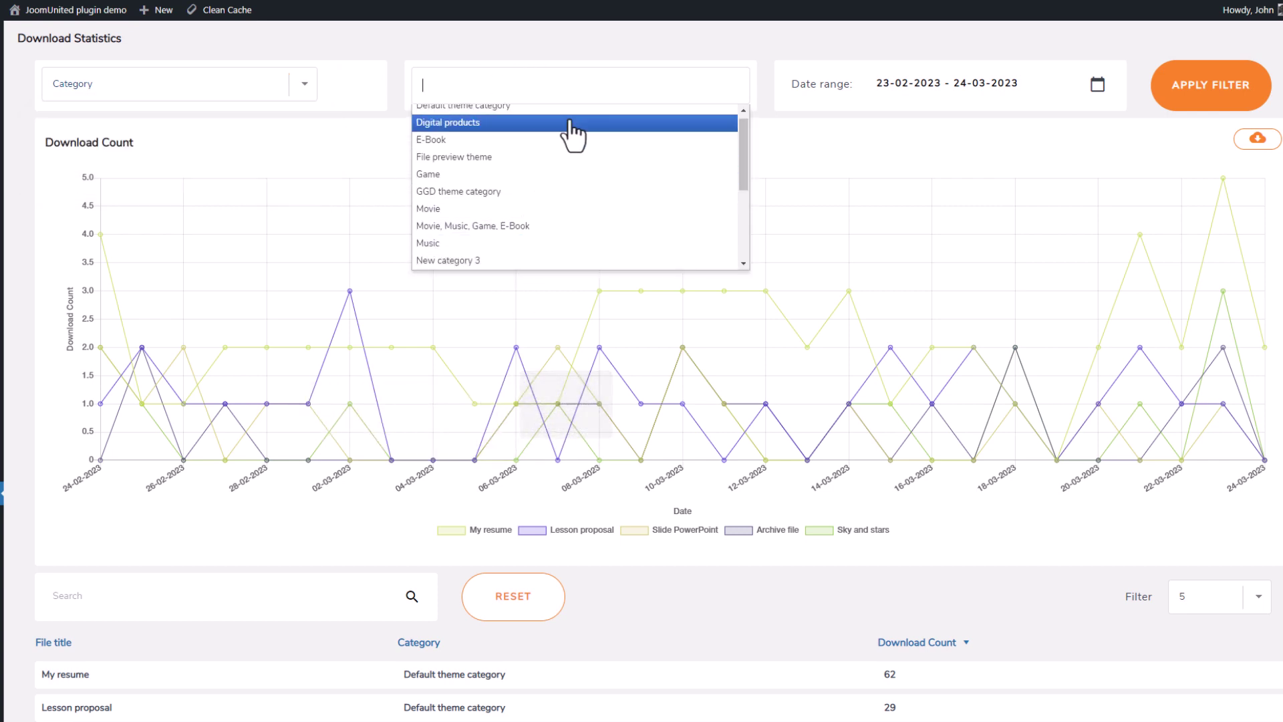
left_click(979, 84)
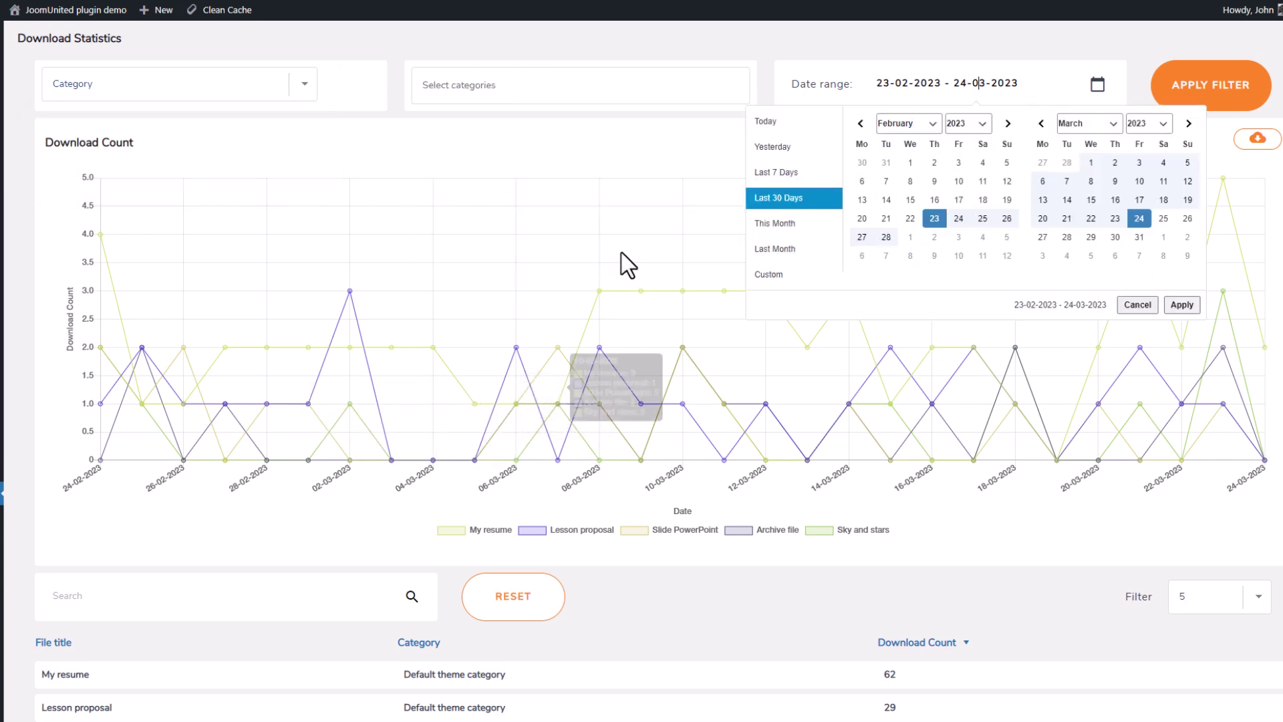
scroll(535, 314, "down", 1)
scroll(523, 326, "down", 1)
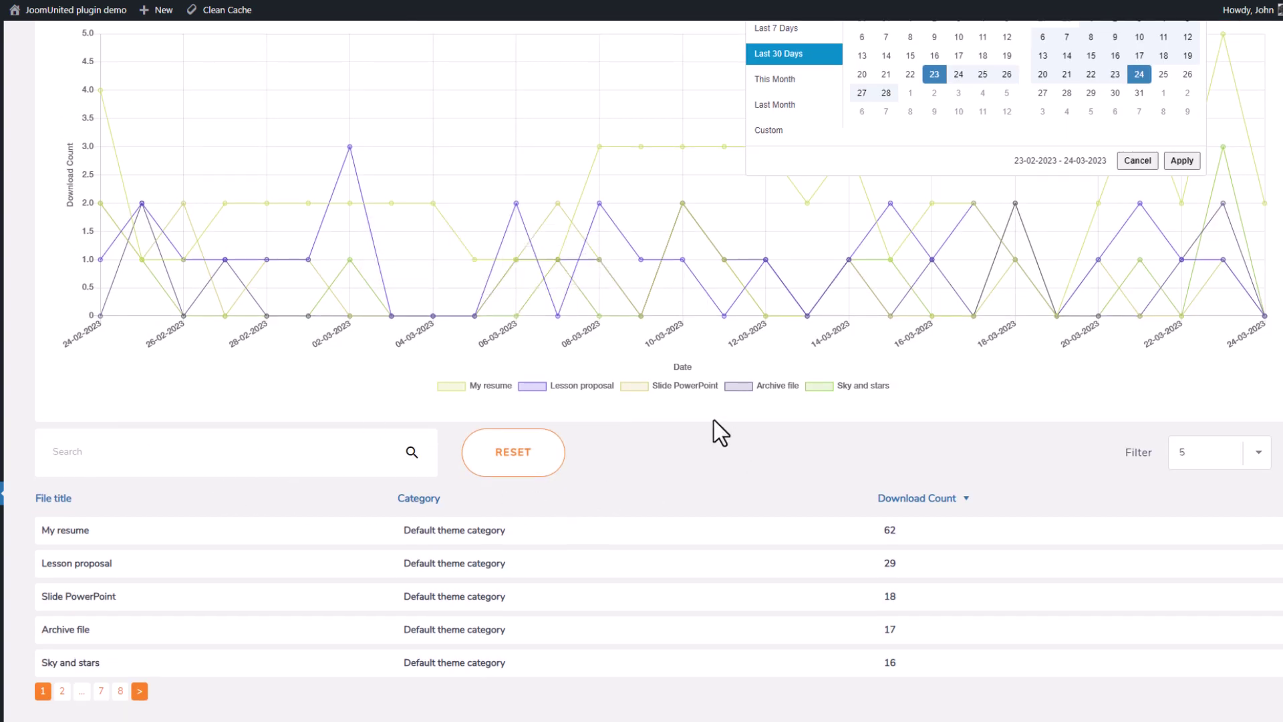
scroll(319, 487, "up", 2)
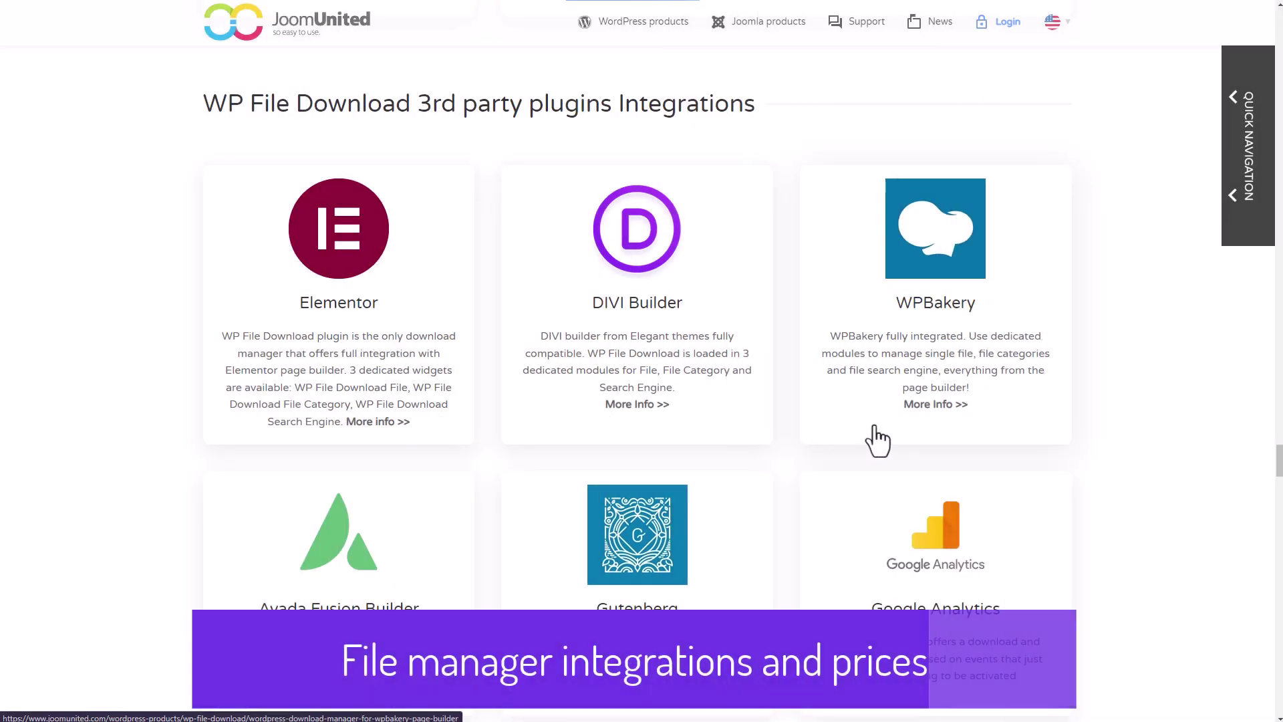
Scroll the WP File Download product page through integrations, cloud addons, testimonials and pricing
scroll(335, 134, "down", 3)
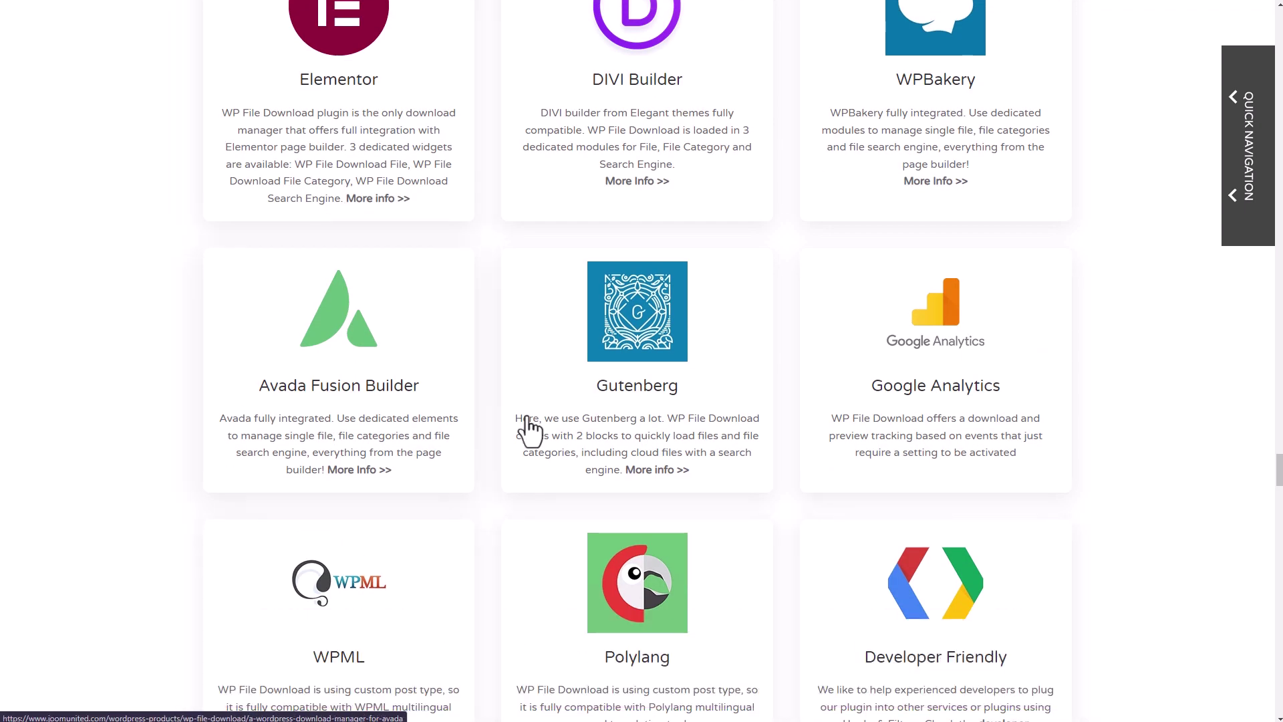
scroll(811, 488, "up", 3)
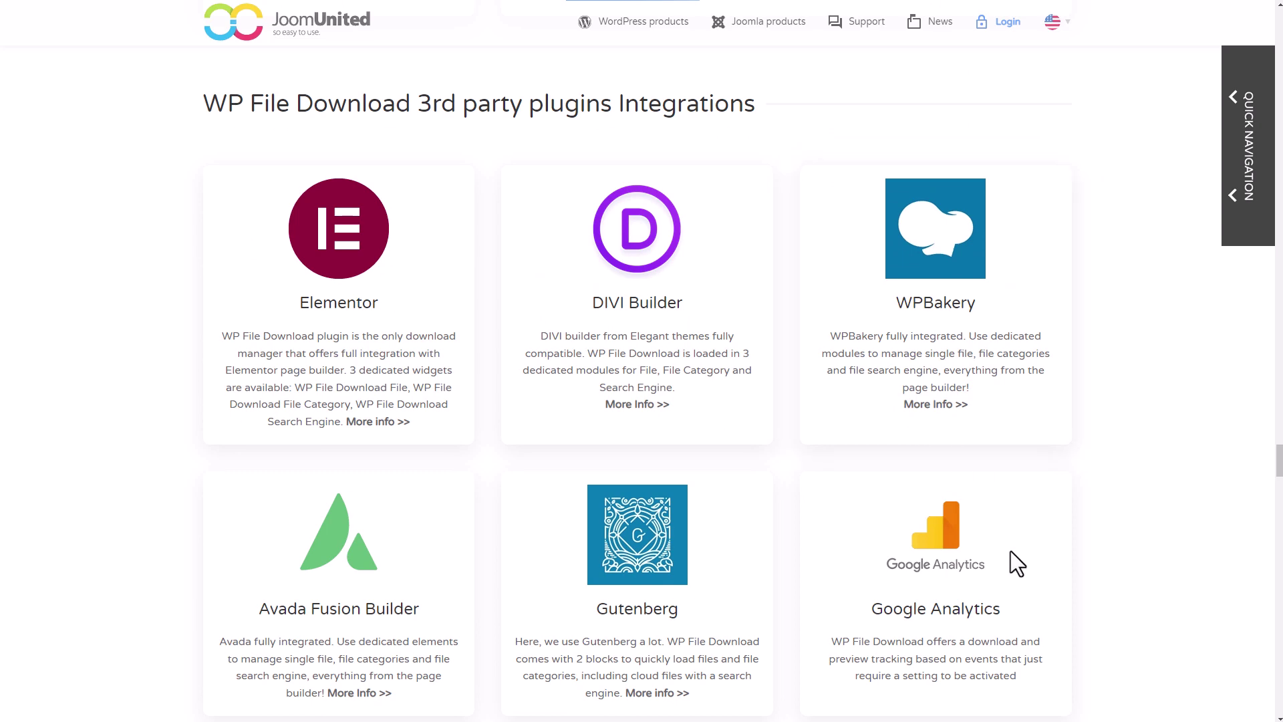
scroll(1010, 551, "up", 2)
scroll(1010, 551, "down", 2)
scroll(1011, 550, "down", 3)
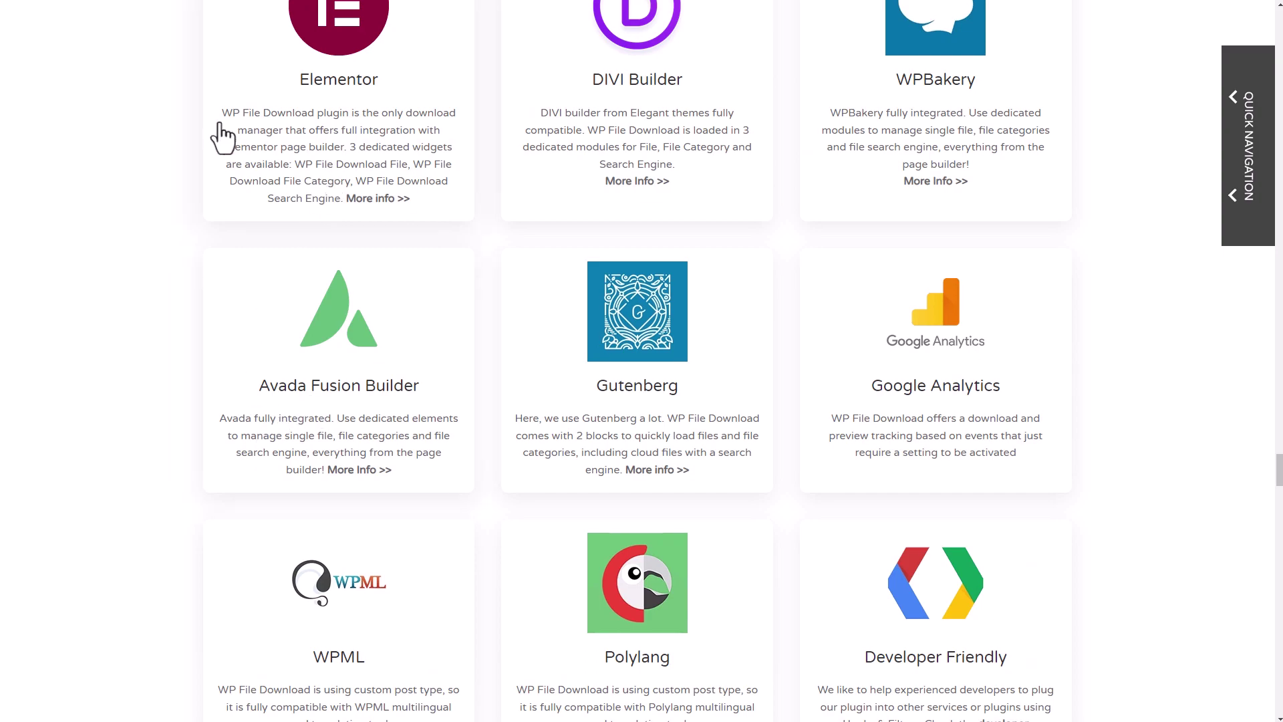
scroll(917, 502, "down", 12)
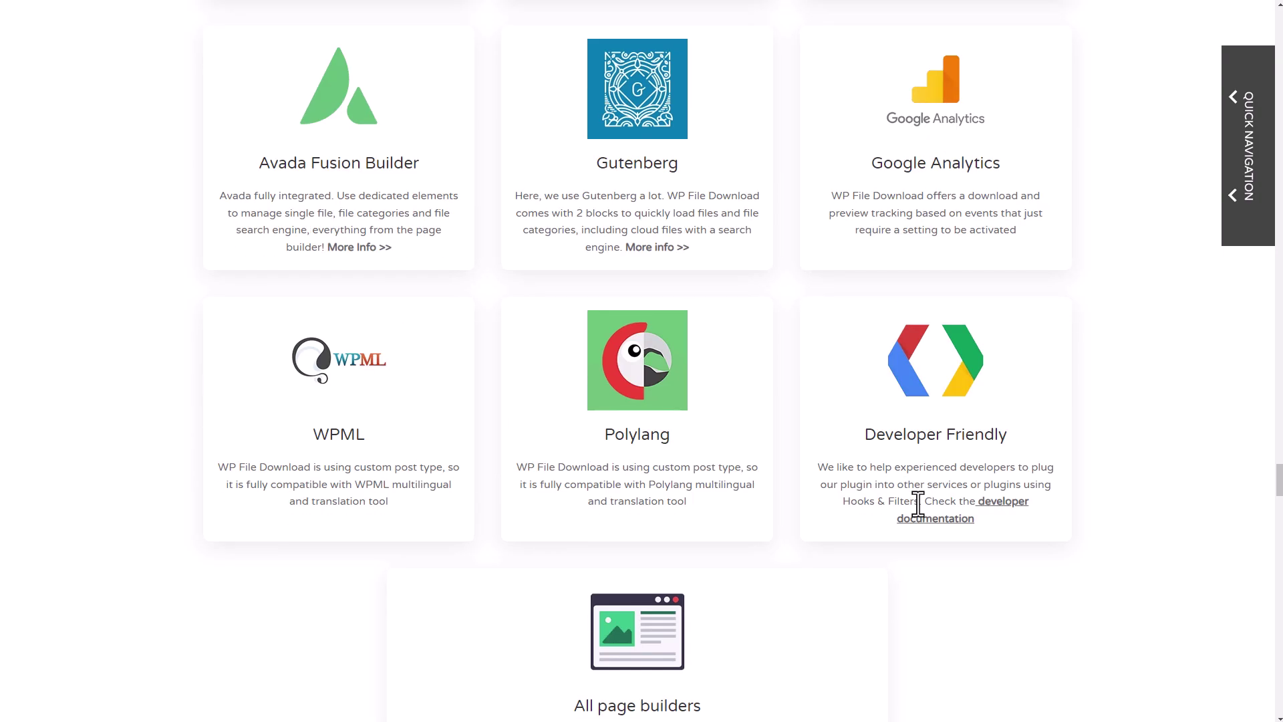
scroll(917, 503, "up", 20)
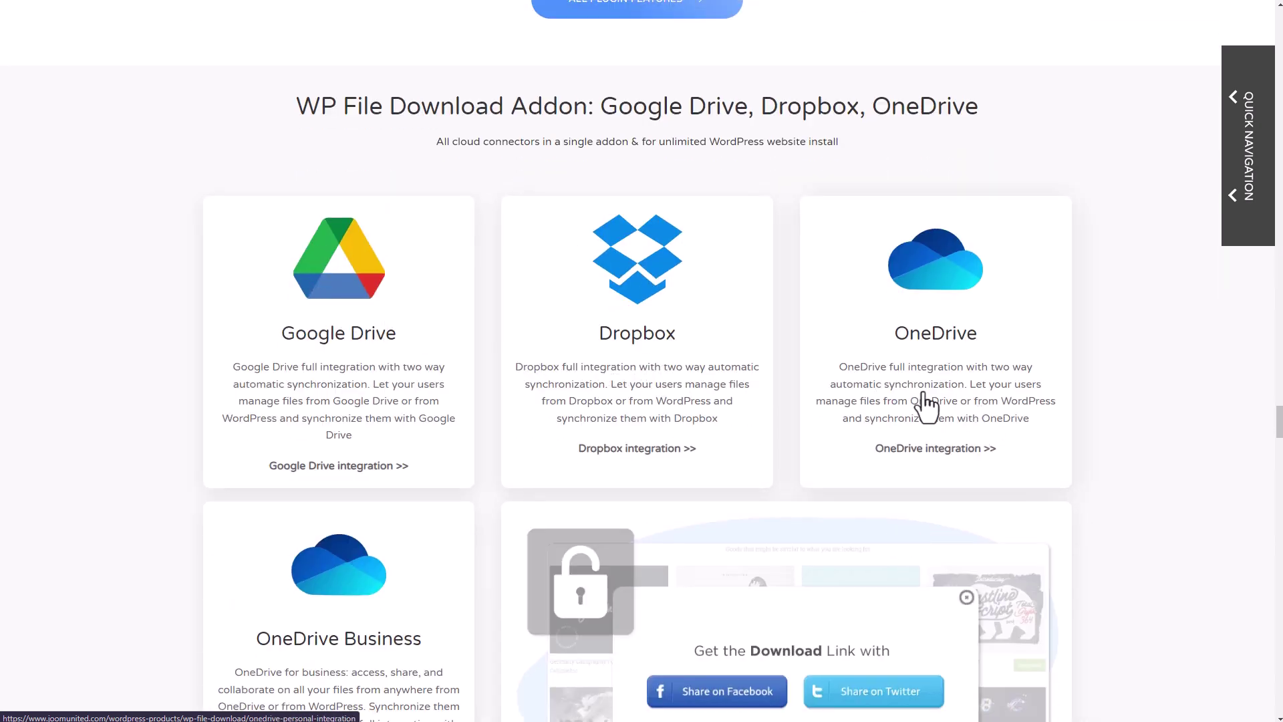
scroll(944, 461, "down", 3)
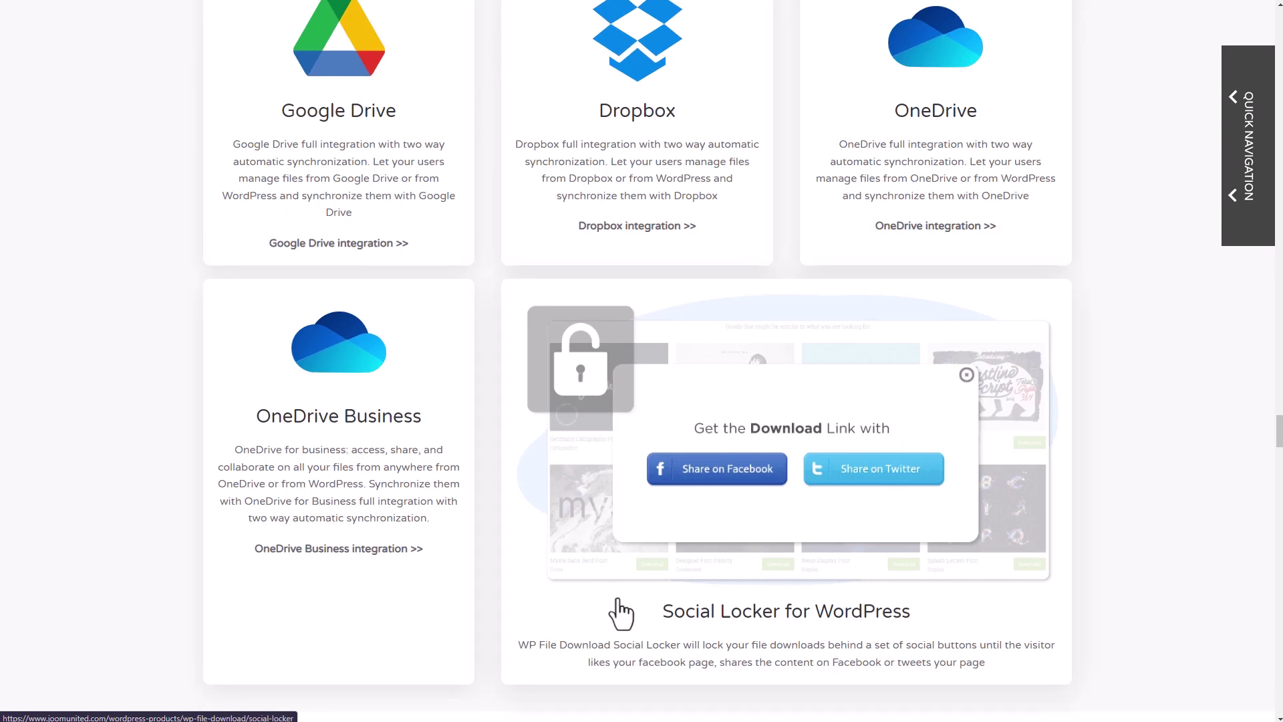
scroll(730, 621, "down", 20)
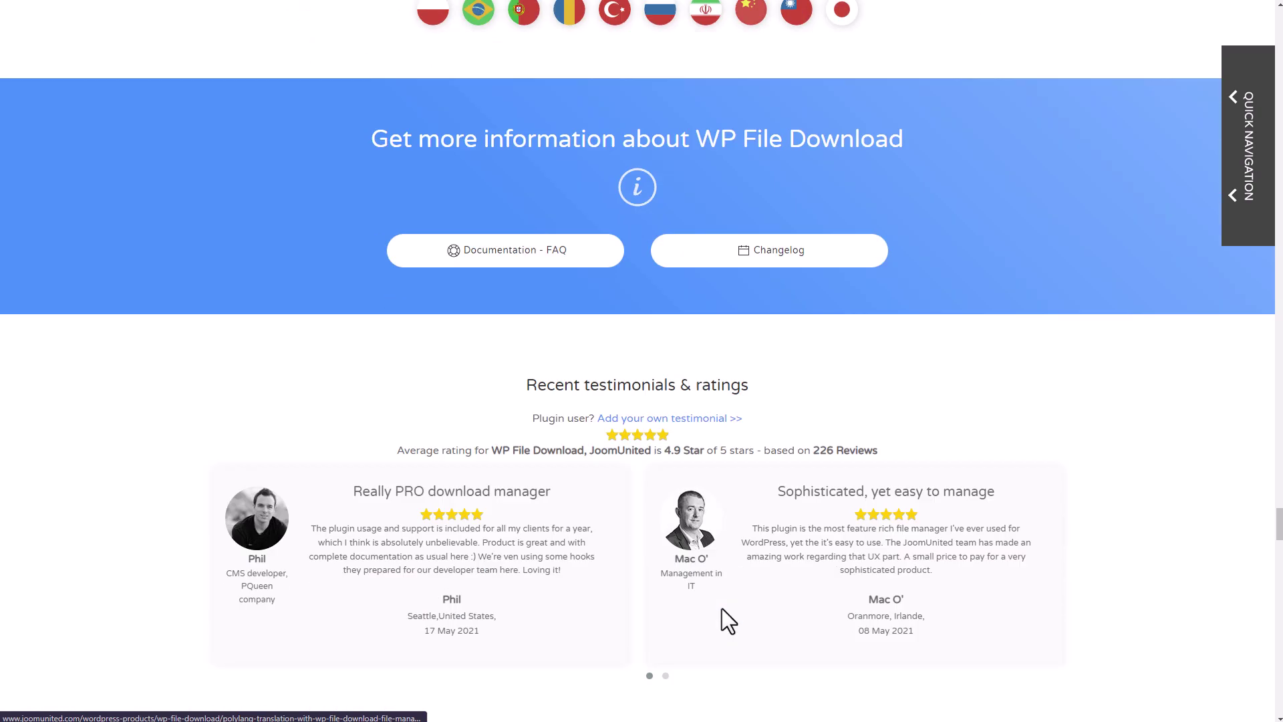
scroll(722, 608, "up", 3)
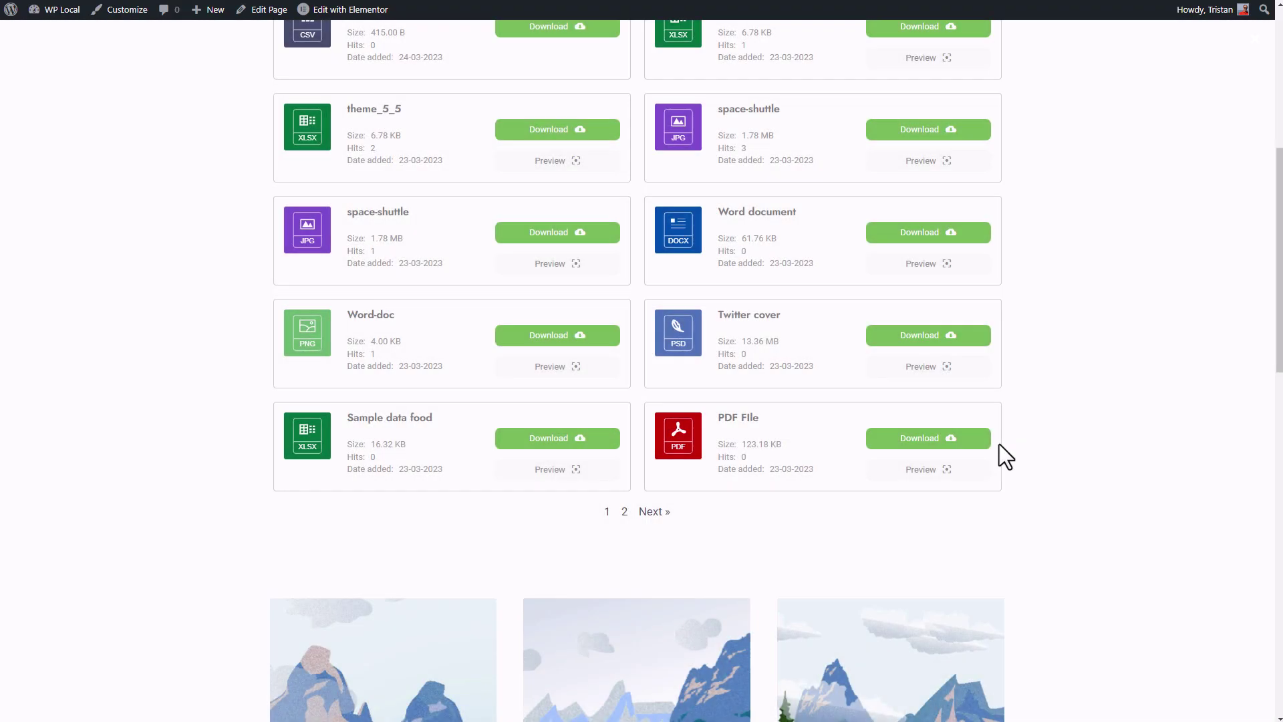
Download PDF-File.pdf from the PDF File card, then open My files' Category folder
left_click(925, 449)
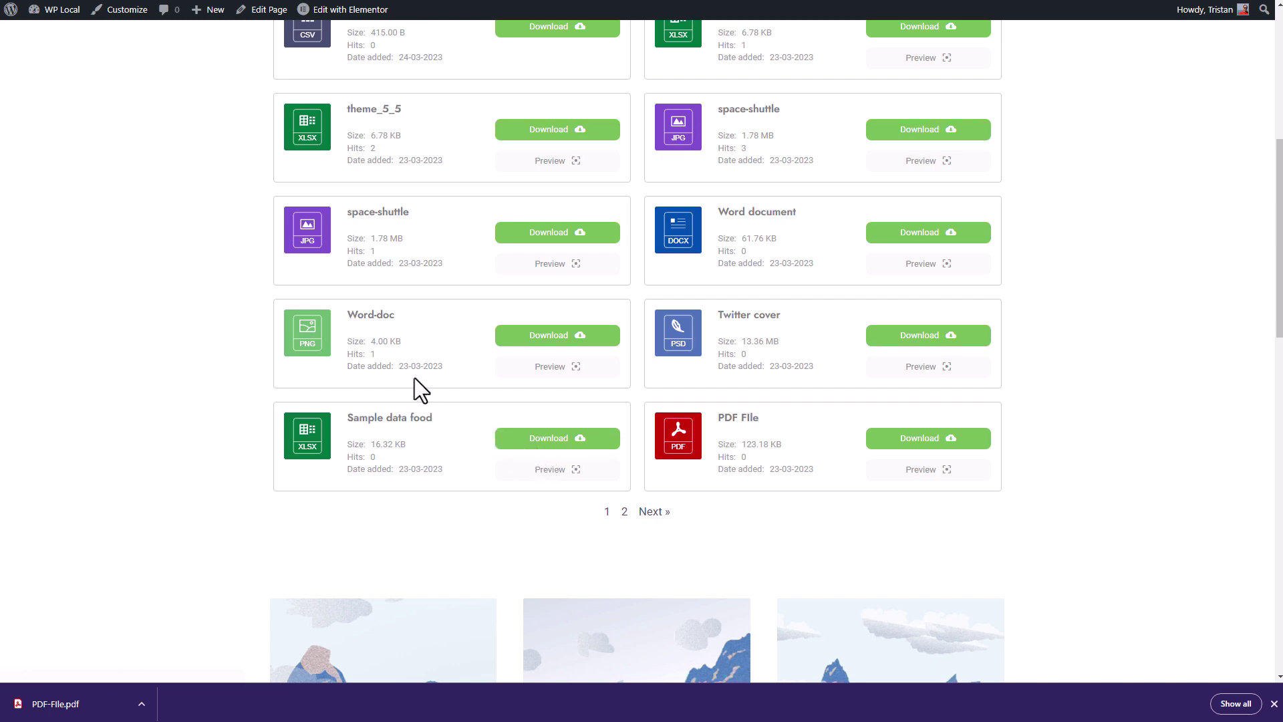
scroll(414, 380, "up", 7)
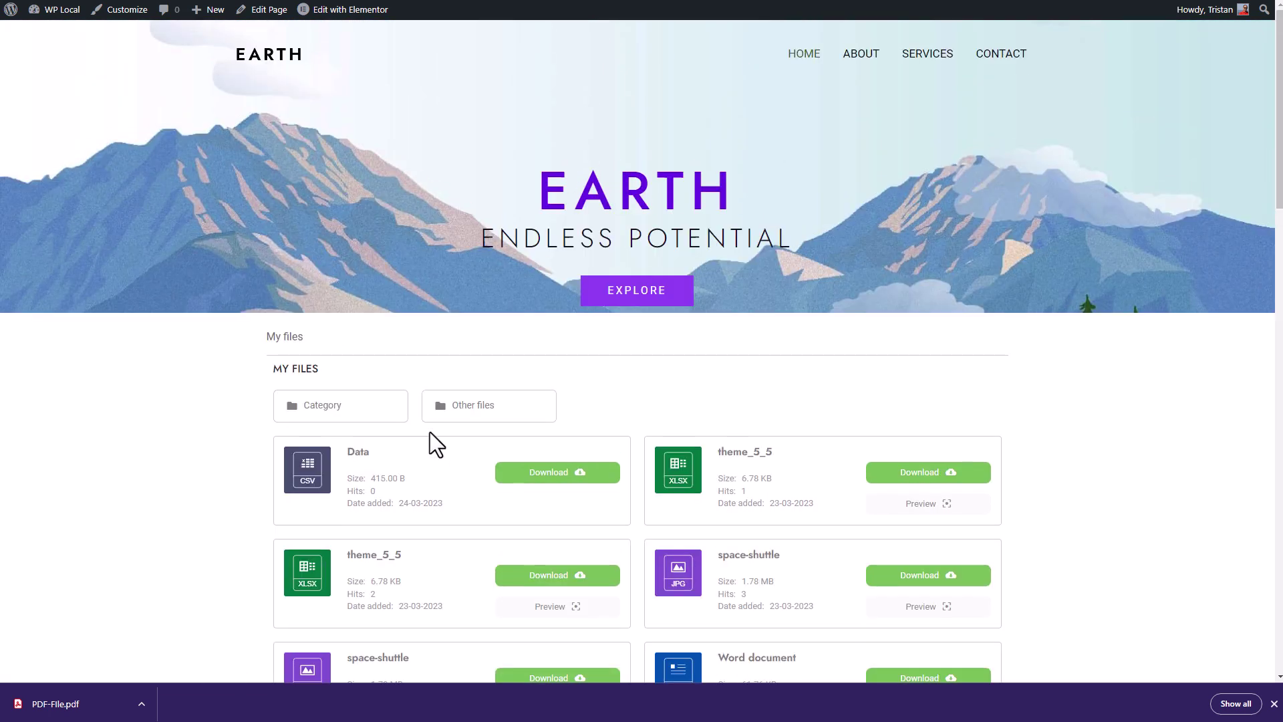
left_click(371, 411)
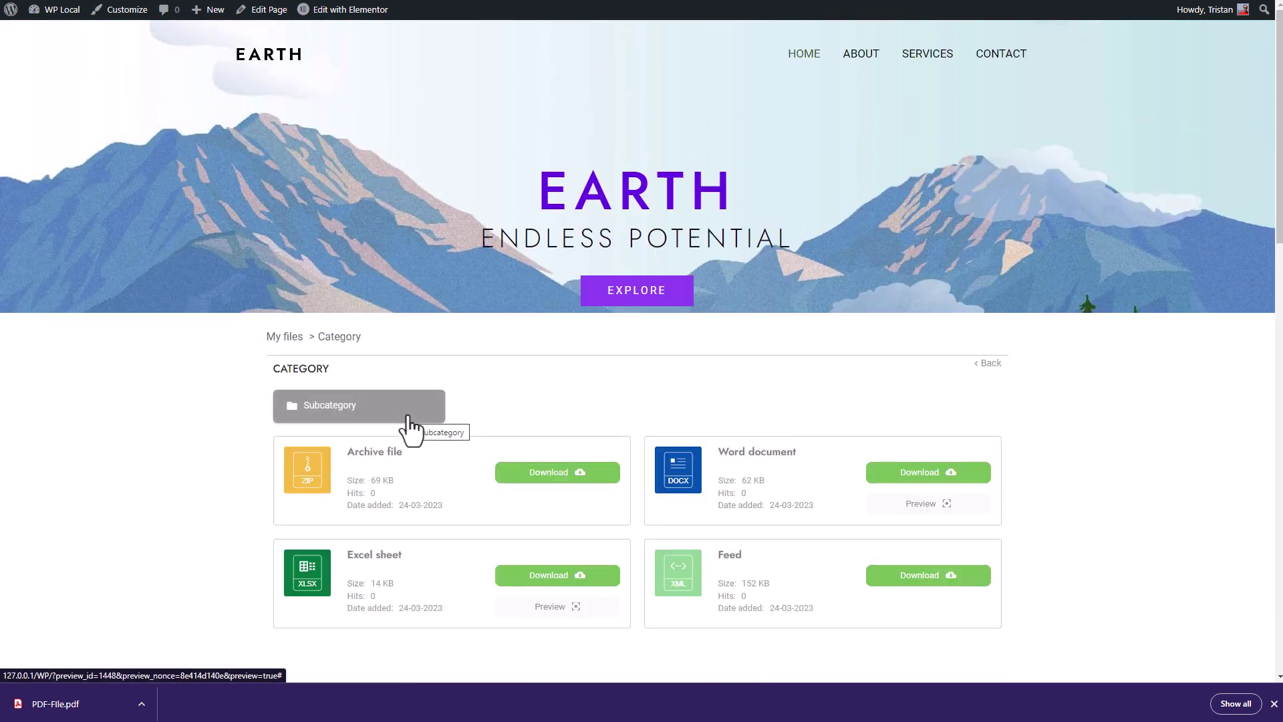